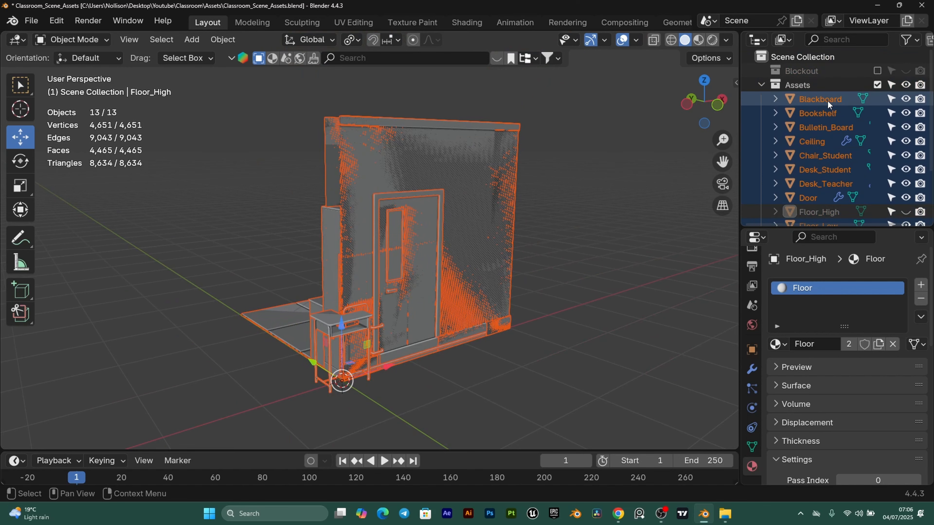
- Export only the selected Blackboard as Blackboard.fbx into Desktop\ClassroomProject\UE
{"action": "left_click", "coordinate": [827, 99]}
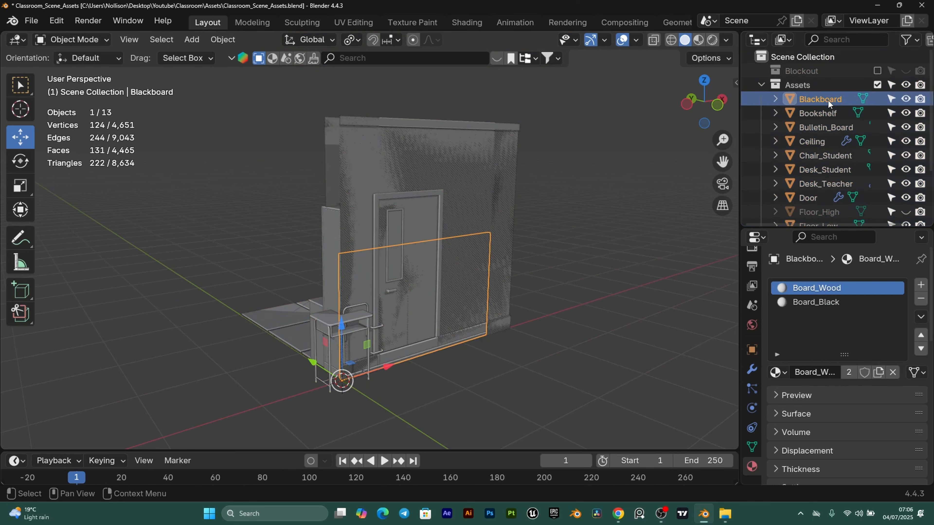
{"action": "left_click", "coordinate": [31, 20]}
{"action": "mouse_move", "coordinate": [70, 236]}
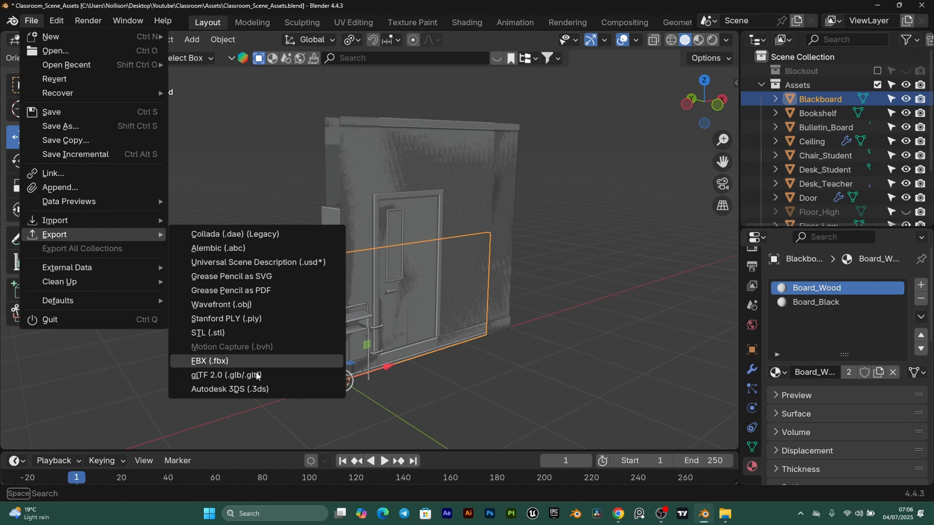
{"action": "left_click", "coordinate": [223, 361]}
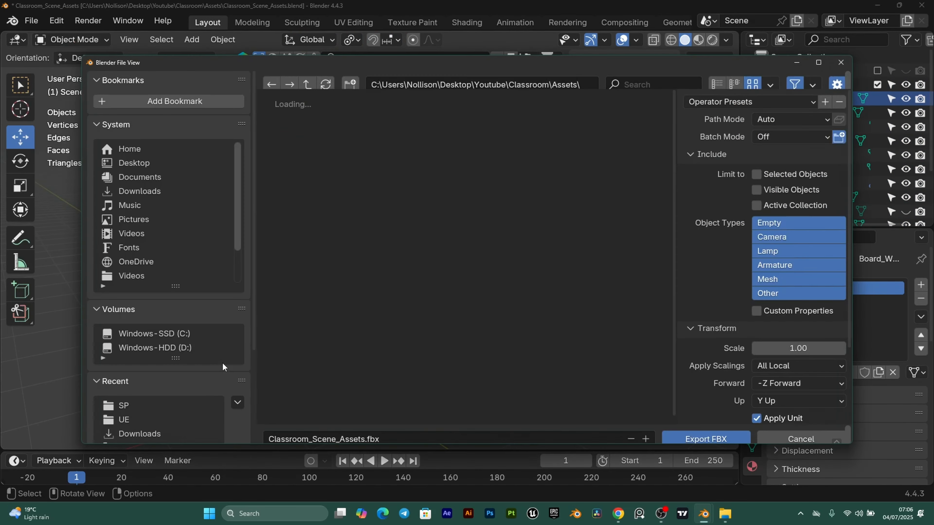
{"action": "left_click", "coordinate": [150, 167]}
{"action": "double_click", "coordinate": [289, 141]}
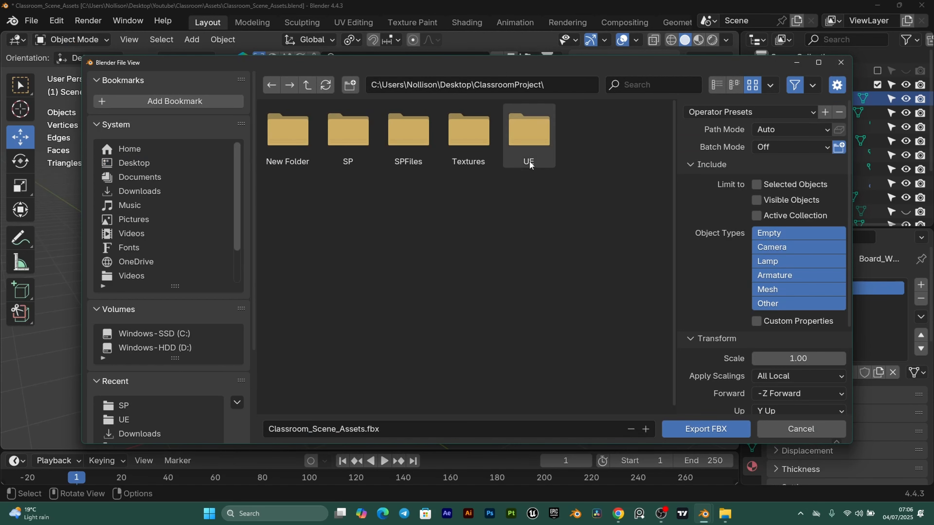
{"action": "double_click", "coordinate": [528, 153]}
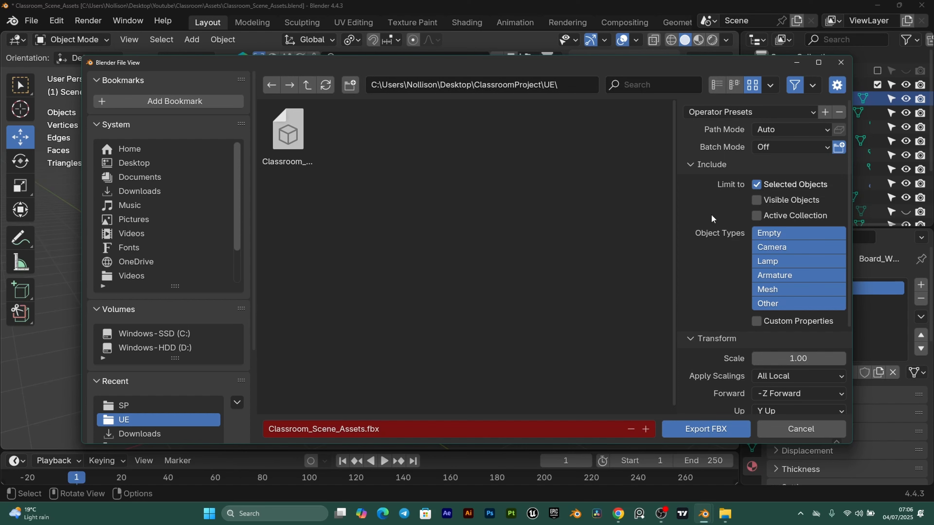
{"action": "left_click", "coordinate": [339, 426]}
{"action": "type", "text": "Blackboard"}
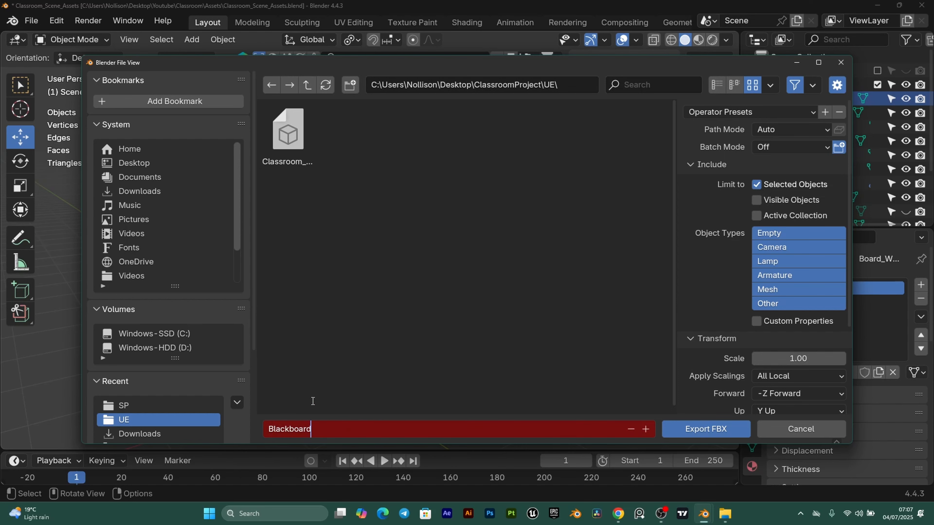
{"action": "left_click", "coordinate": [432, 301]}
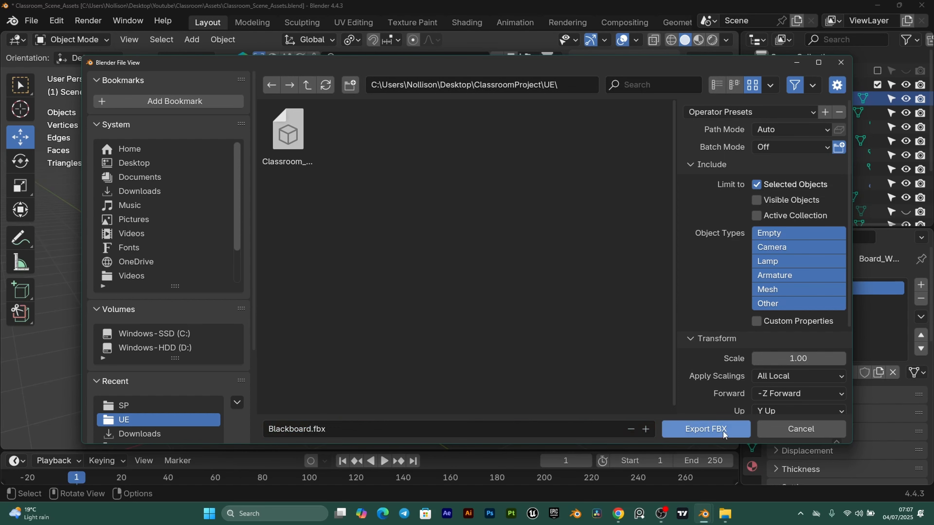
{"action": "left_click", "coordinate": [714, 428]}
- Hide the already exported Blackboard in the Blender scene
{"action": "key", "text": "h"}
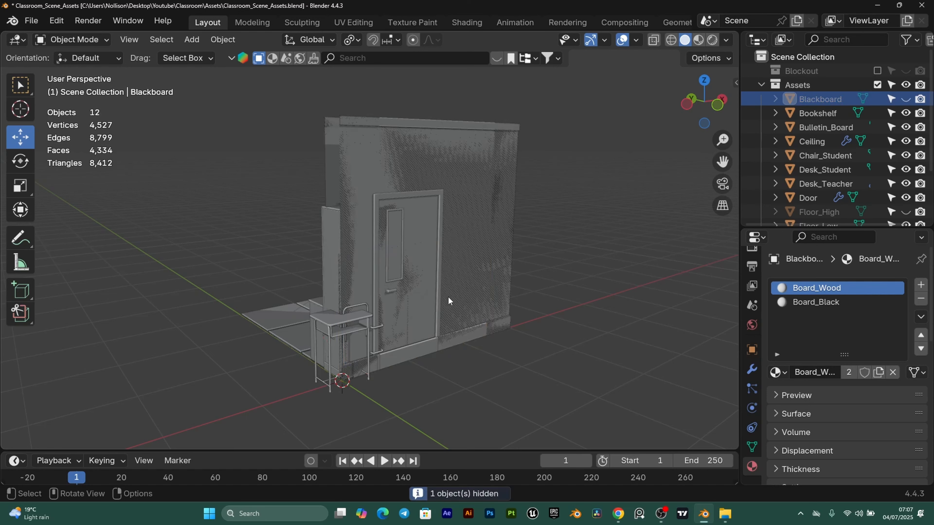
{"action": "scroll", "coordinate": [852, 127], "scroll_direction": "down", "scroll_amount": 4}
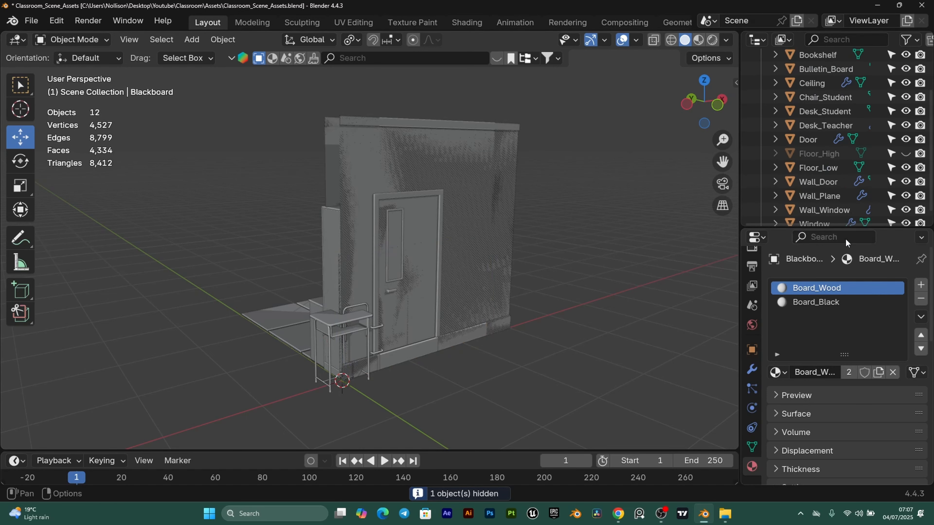
{"action": "scroll", "coordinate": [809, 107], "scroll_direction": "up", "scroll_amount": 2}
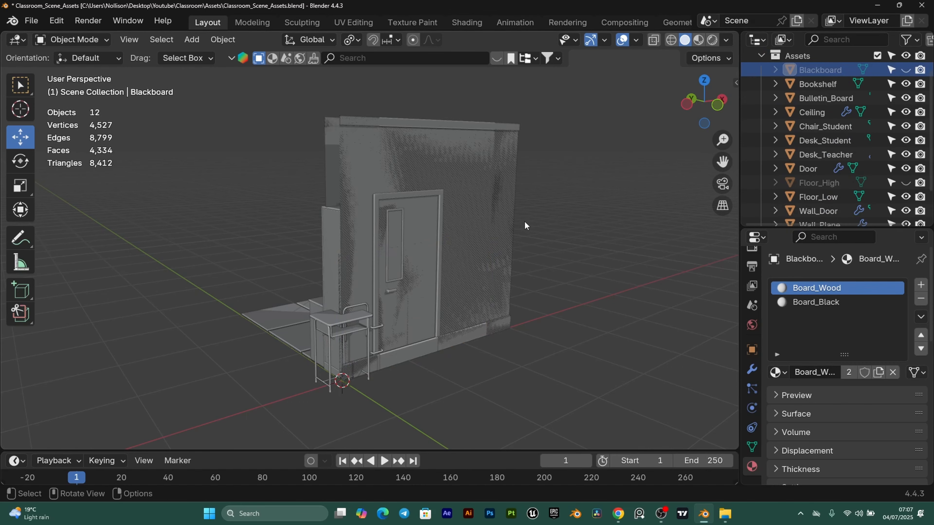
{"action": "scroll", "coordinate": [826, 157], "scroll_direction": "up", "scroll_amount": 2}
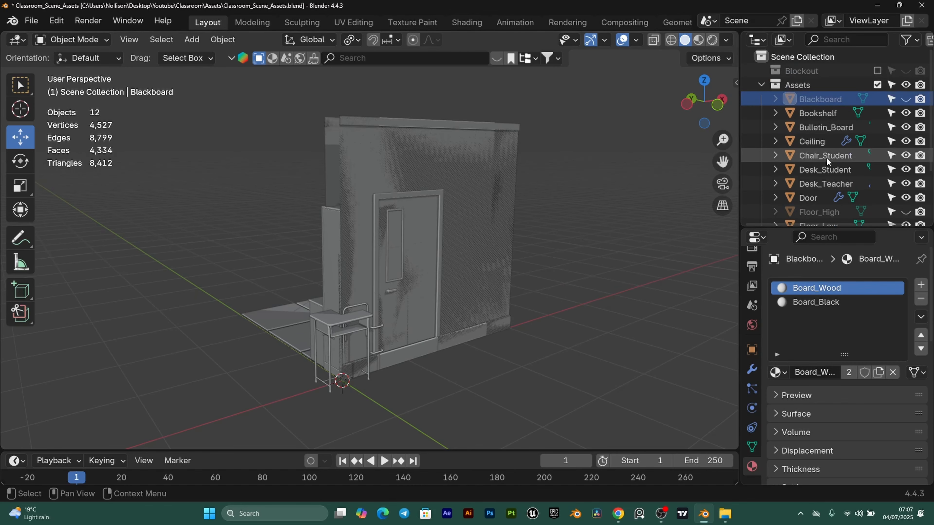
- Select the Bookshelf and export it alone as Bookshelf.fbx to the UE folder
{"action": "left_click", "coordinate": [823, 114]}
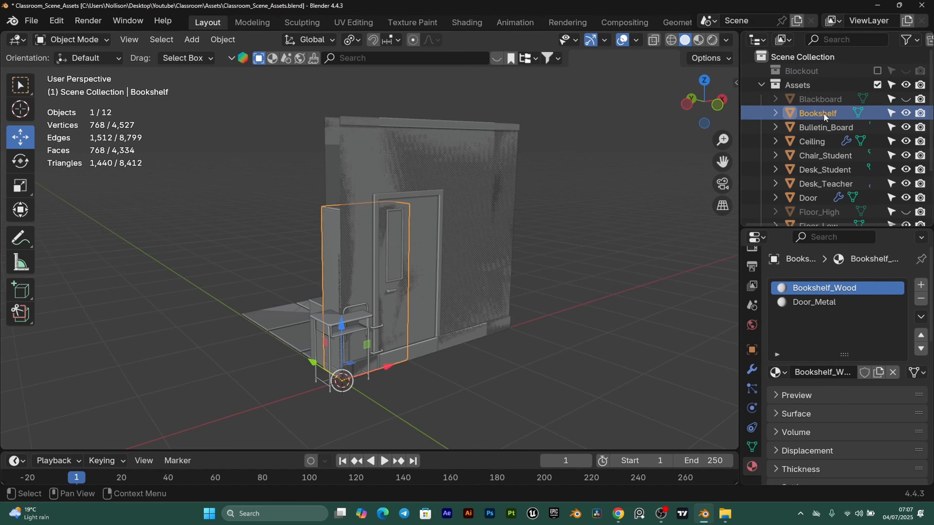
{"action": "left_click", "coordinate": [33, 21]}
{"action": "mouse_move", "coordinate": [70, 235]}
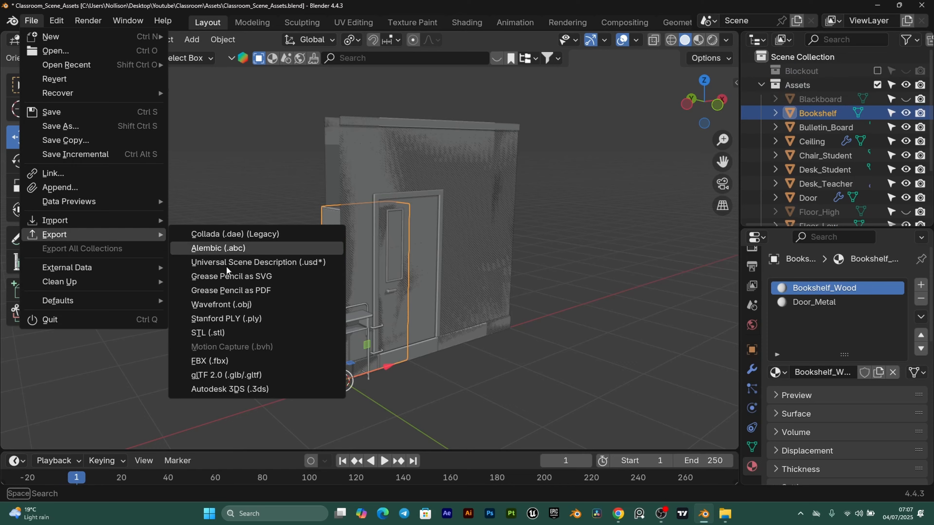
{"action": "left_click", "coordinate": [220, 361]}
{"action": "left_click", "coordinate": [352, 430]}
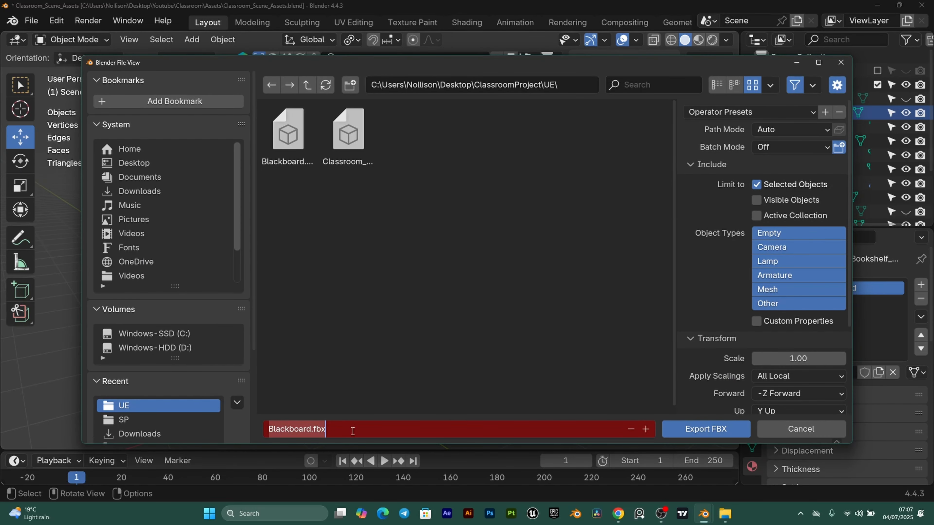
{"action": "type", "text": "Bookshelf"}
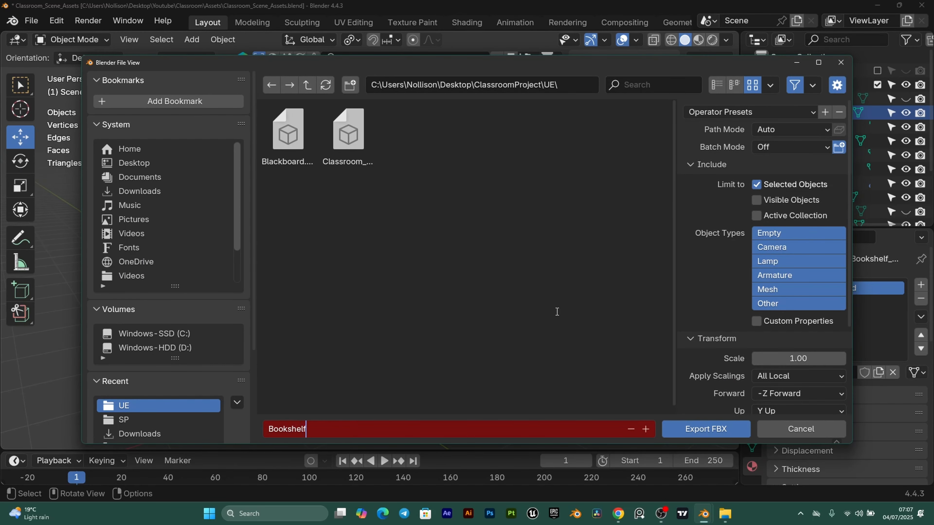
{"action": "key", "text": "Return"}
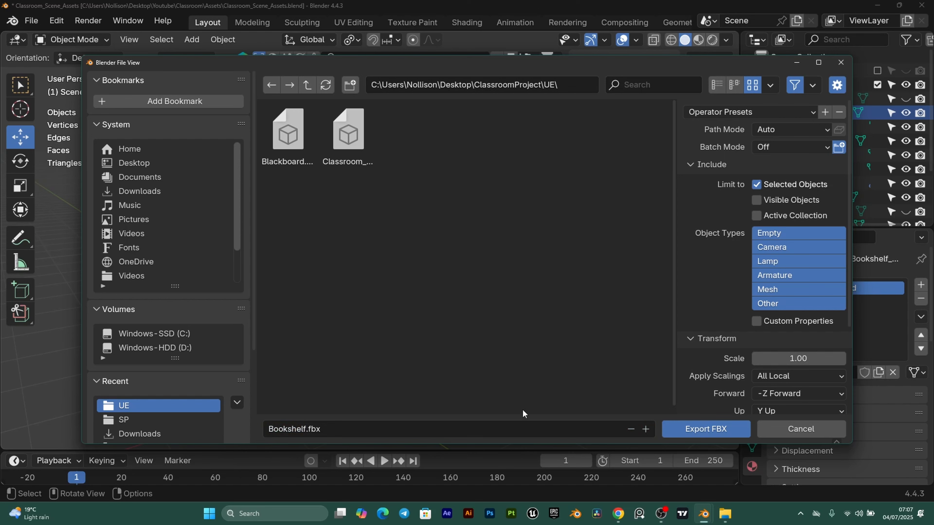
{"action": "left_click", "coordinate": [702, 426]}
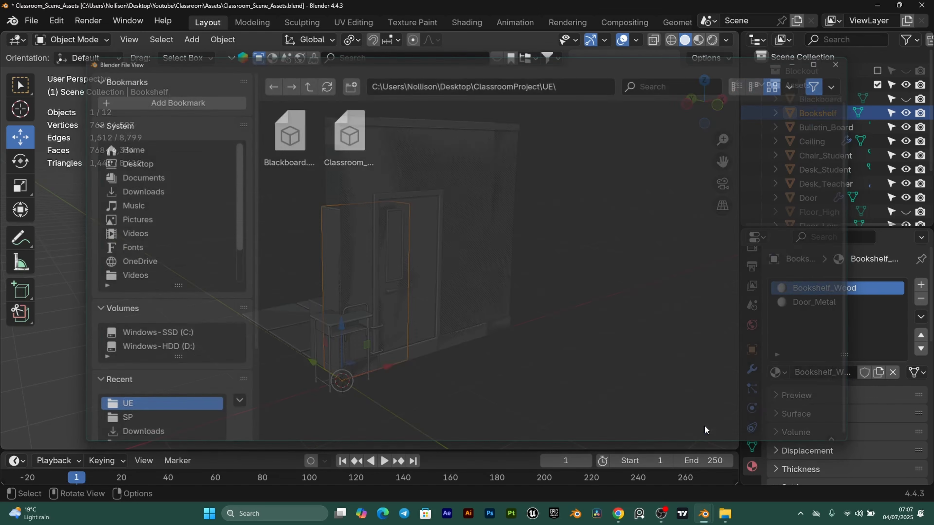
- Hide the exported Bookshelf with H
{"action": "left_click", "coordinate": [825, 127]}
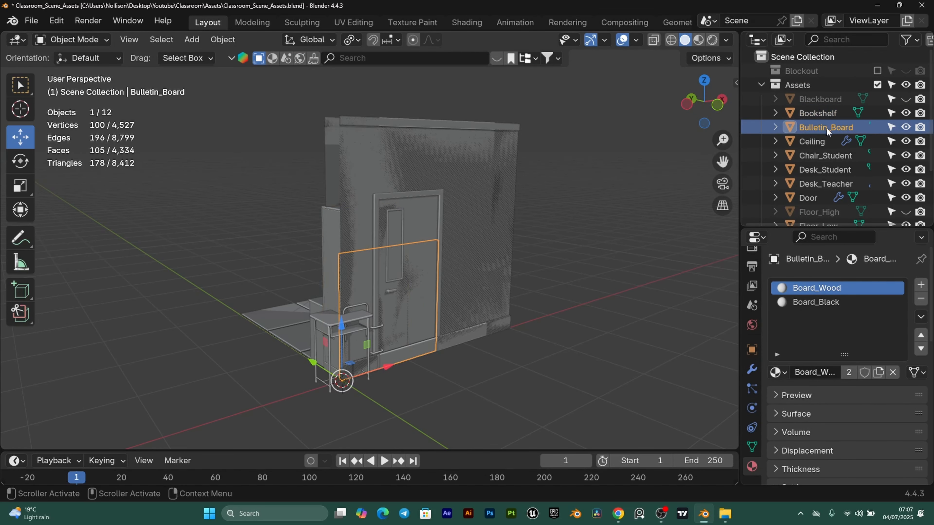
{"action": "left_click", "coordinate": [820, 114]}
{"action": "key", "text": "h"}
- Export the Bulletin_Board alone as Bulletin_Board.fbx to the UE folder
{"action": "left_click", "coordinate": [825, 127]}
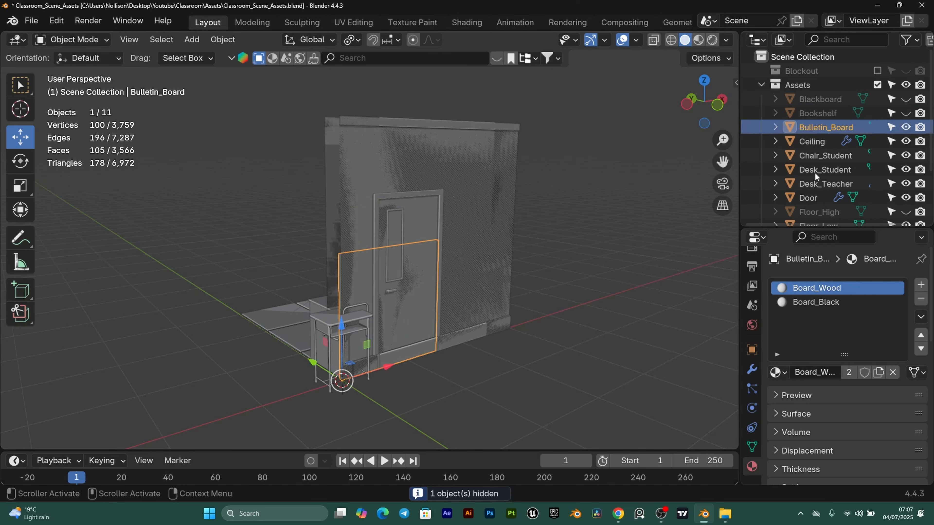
{"action": "left_click", "coordinate": [36, 20]}
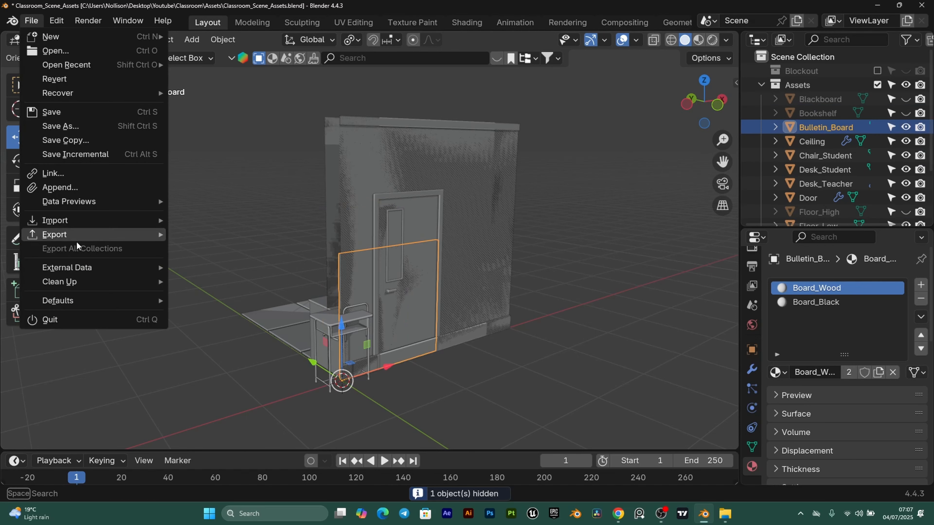
{"action": "mouse_move", "coordinate": [111, 234]}
{"action": "left_click", "coordinate": [200, 358]}
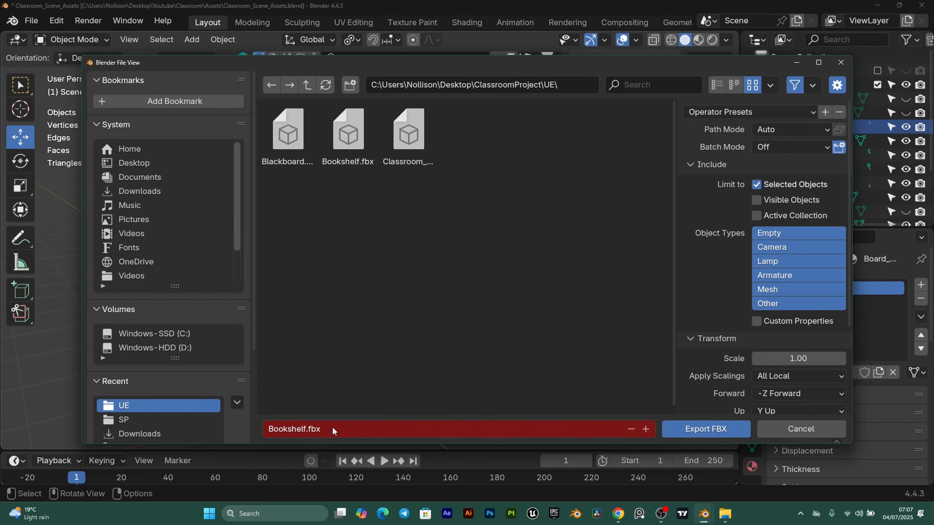
{"action": "left_click", "coordinate": [332, 428]}
{"action": "type", "text": "Bulletin_Board"}
{"action": "key", "text": "Return"}
{"action": "scroll", "coordinate": [407, 280], "scroll_direction": "down", "scroll_amount": 2}
{"action": "scroll", "coordinate": [407, 281], "scroll_direction": "up", "scroll_amount": 1}
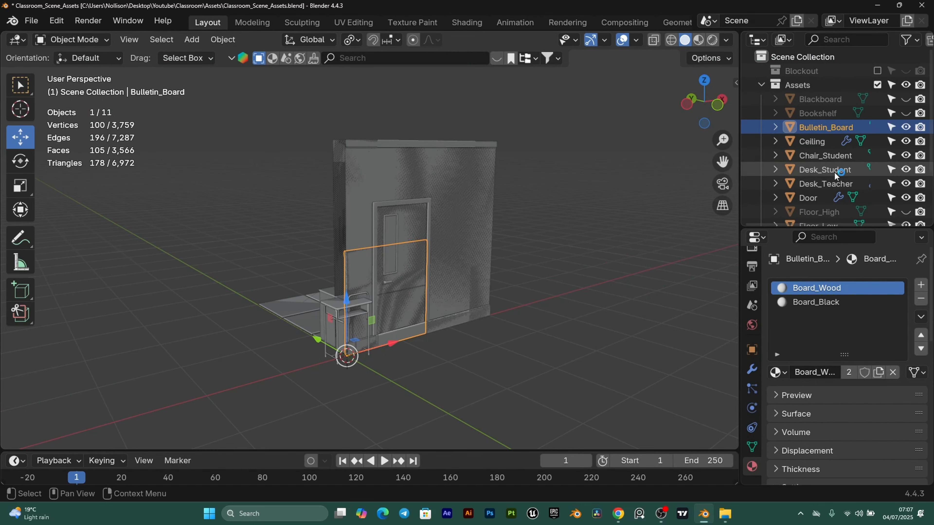
{"action": "scroll", "coordinate": [816, 114], "scroll_direction": "down", "scroll_amount": 2}
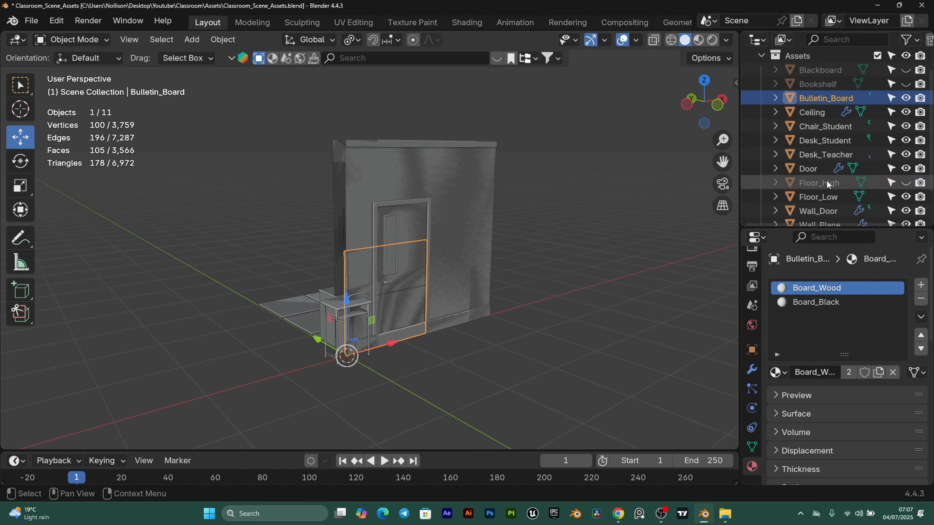
{"action": "scroll", "coordinate": [824, 92], "scroll_direction": "down", "scroll_amount": 3}
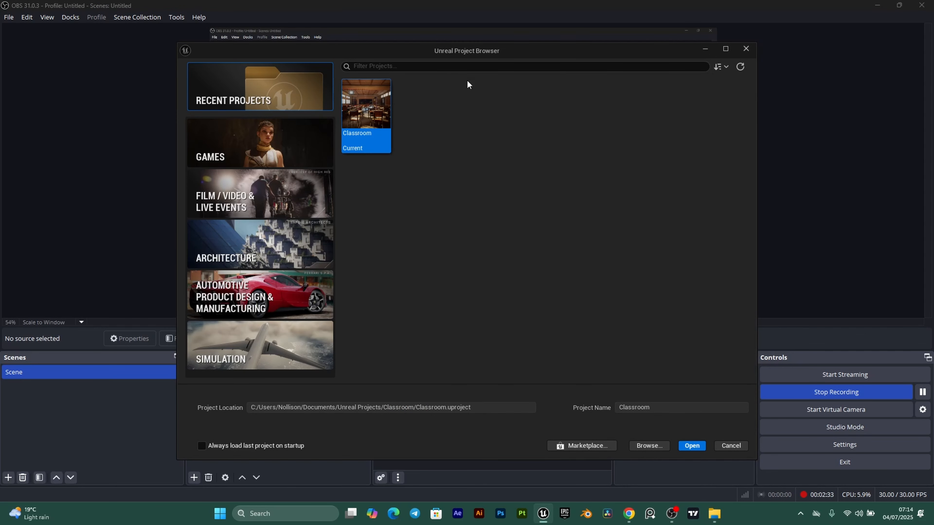
- Create a Blank template project under Games, named ClassroomTut
{"action": "left_click", "coordinate": [260, 150]}
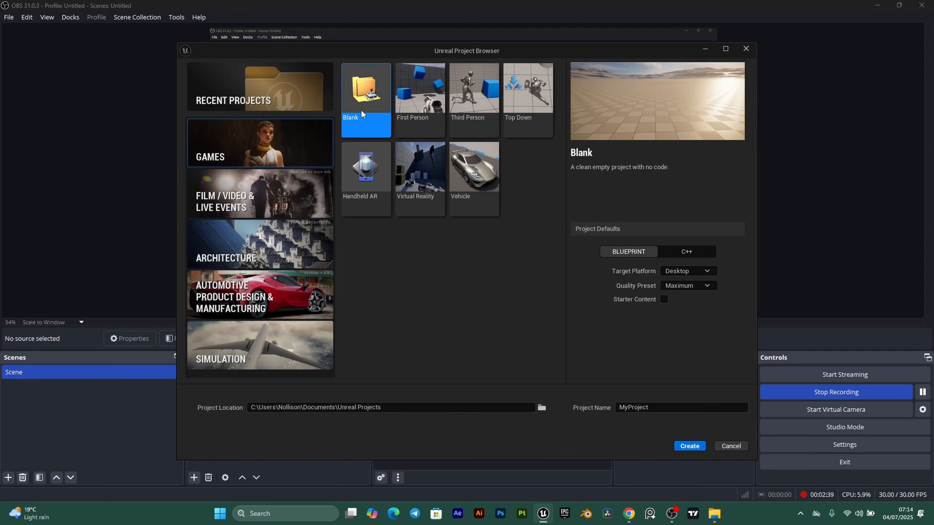
{"action": "left_click", "coordinate": [661, 407]}
{"action": "double_click", "coordinate": [661, 407]}
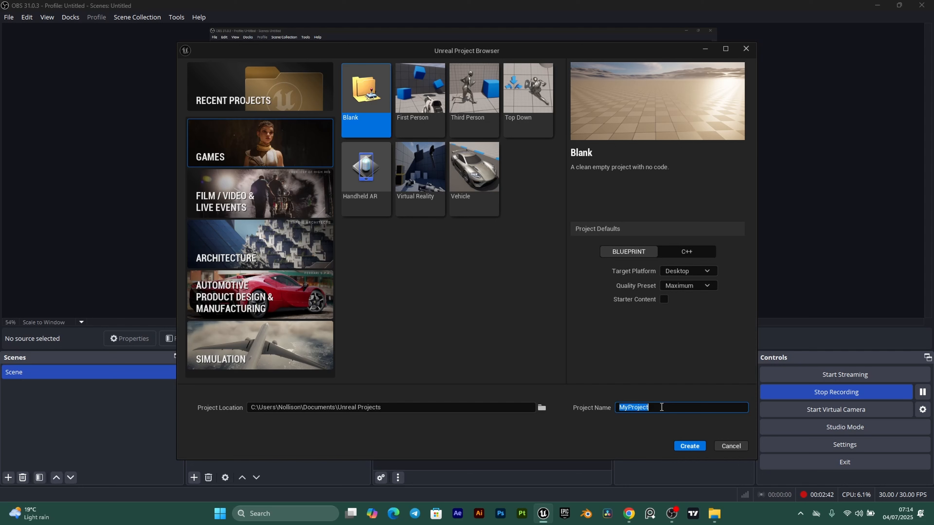
{"action": "type", "text": "ClassroomTut"}
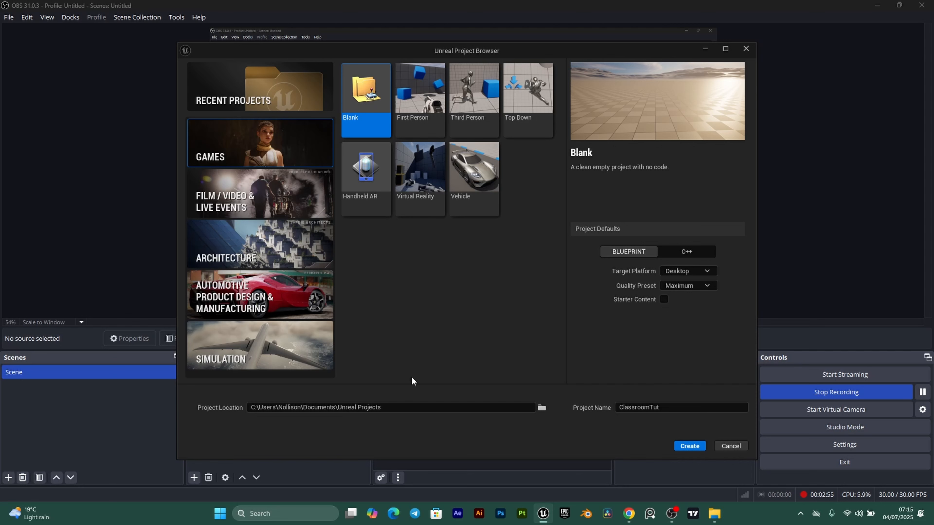
{"action": "left_click", "coordinate": [689, 446]}
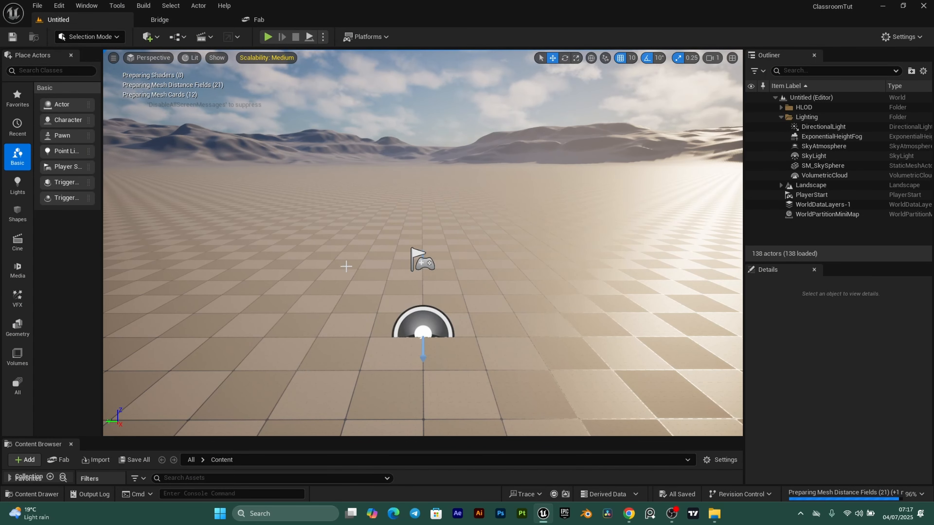
- Create a new level from the Basic template
{"action": "left_click", "coordinate": [38, 5]}
{"action": "left_click", "coordinate": [67, 41]}
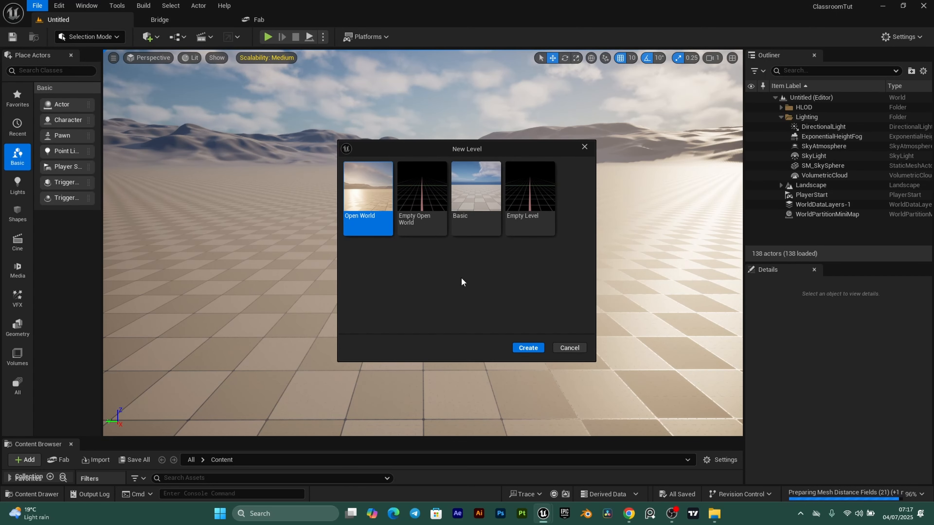
{"action": "left_click", "coordinate": [470, 187]}
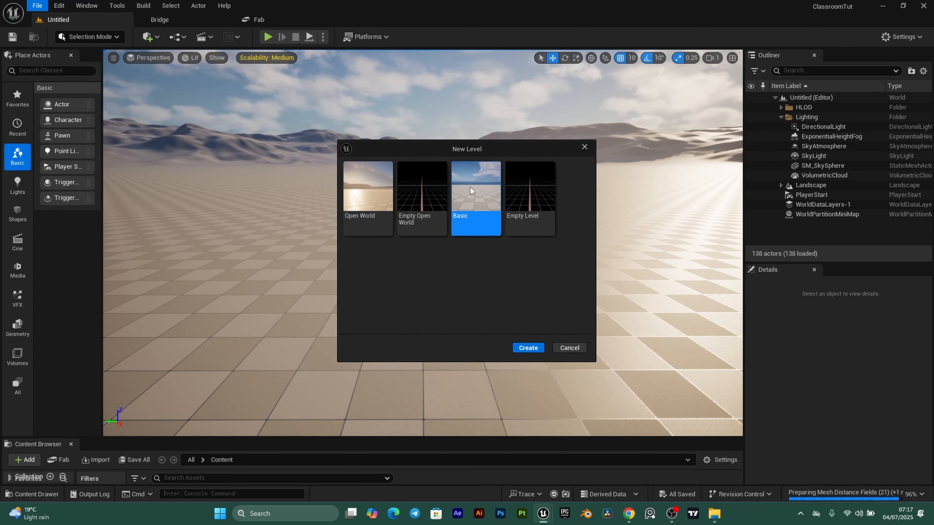
{"action": "left_click", "coordinate": [530, 348]}
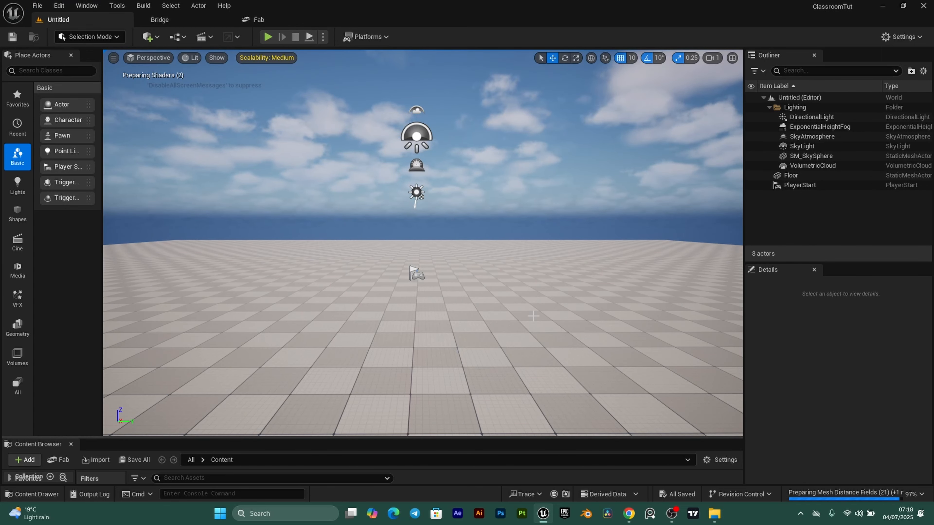
- Save the current level as Classroom in Content
{"action": "left_click", "coordinate": [37, 6]}
{"action": "left_click", "coordinate": [81, 91]}
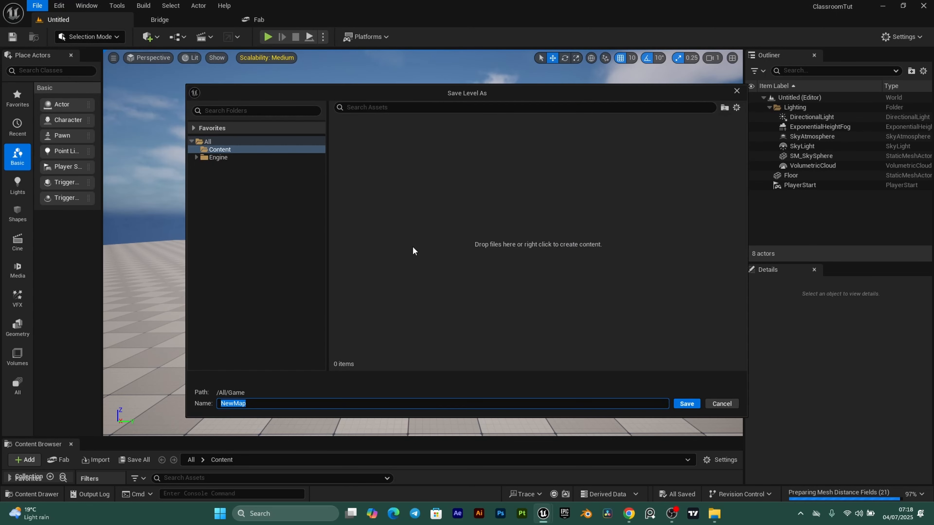
{"action": "type", "text": "Classroom"}
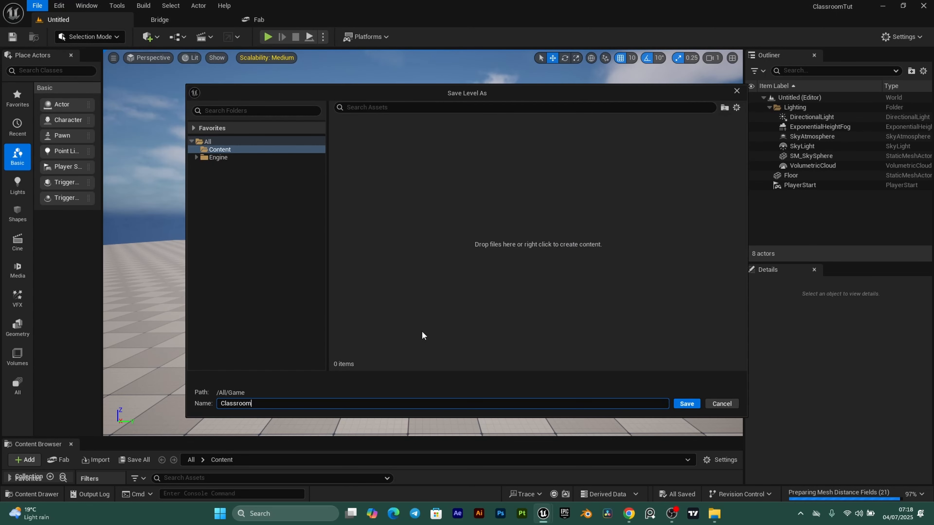
{"action": "left_click", "coordinate": [686, 404]}
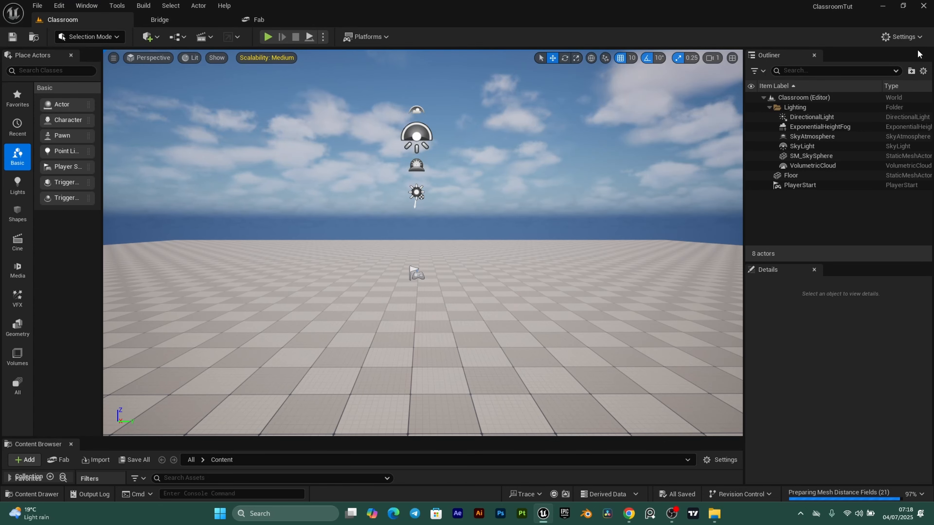
- In Project Settings > Maps & Modes, set Editor Startup Map and Game Default Map to Classroom
{"action": "left_click", "coordinate": [917, 37]}
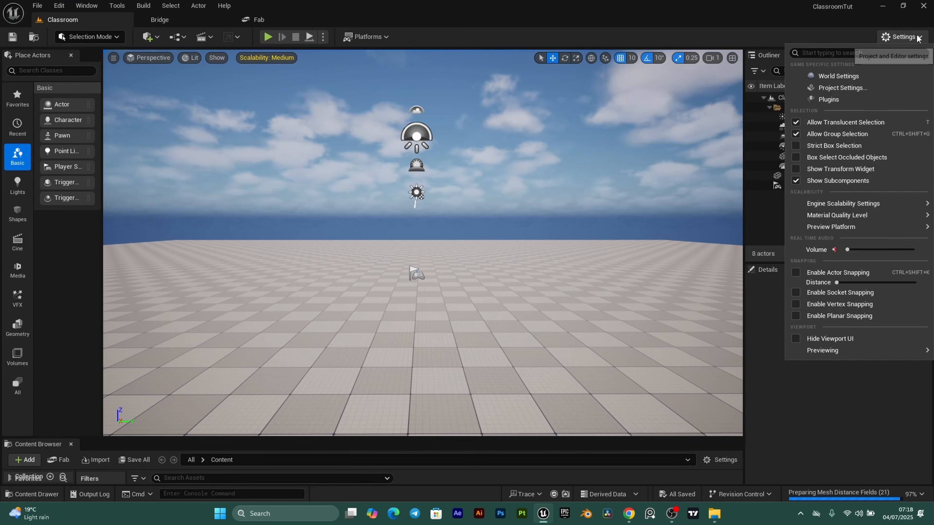
{"action": "left_click", "coordinate": [842, 88]}
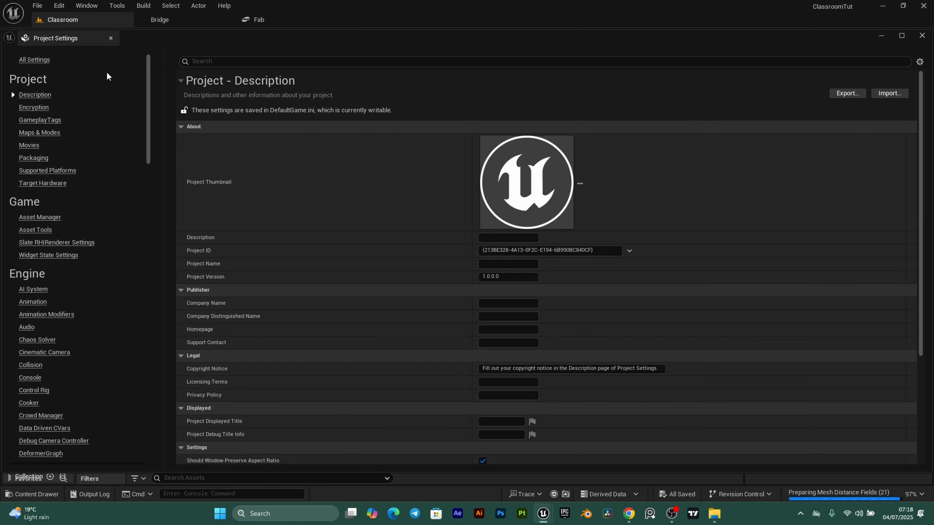
{"action": "left_click", "coordinate": [38, 134]}
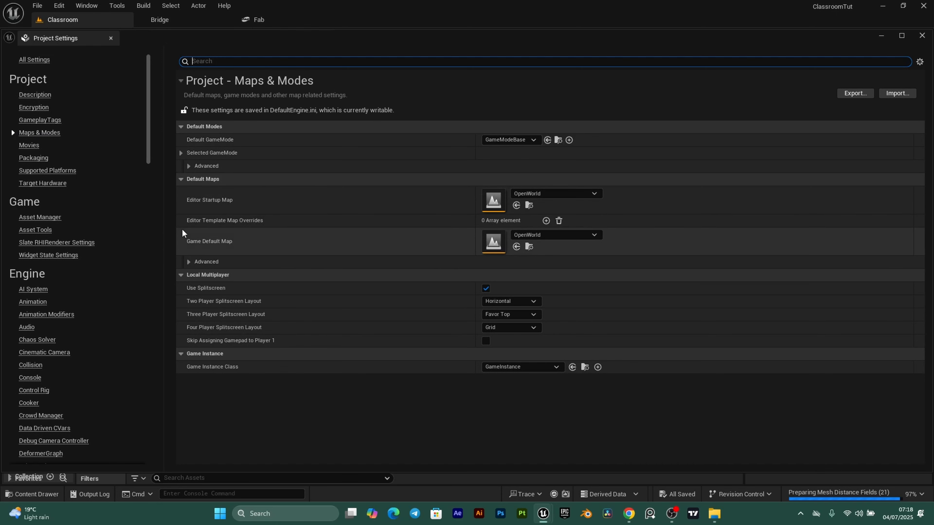
{"action": "left_click", "coordinate": [593, 193]}
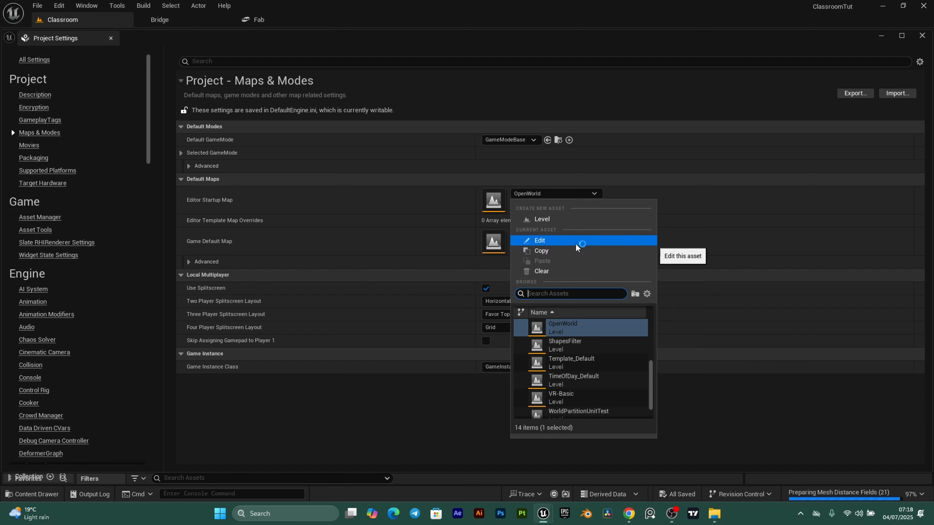
{"action": "type", "text": "clas"}
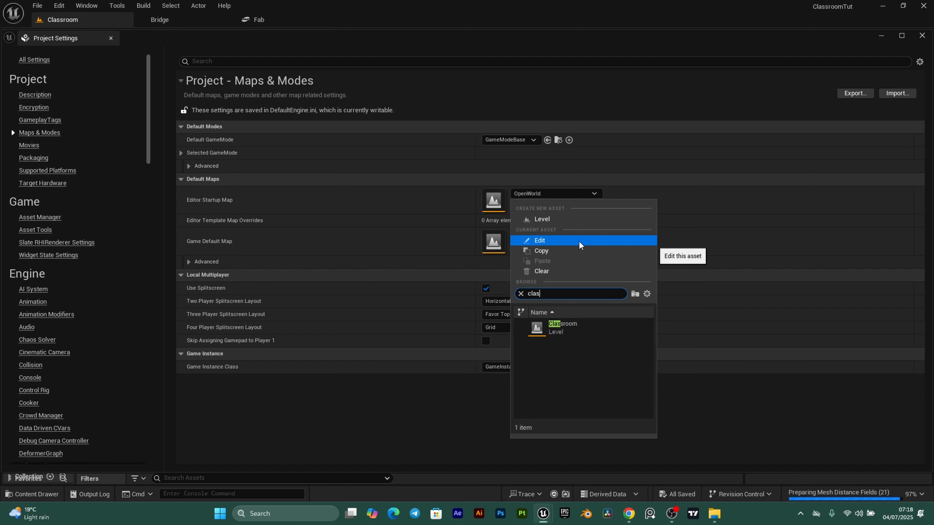
{"action": "left_click", "coordinate": [572, 326]}
{"action": "left_click", "coordinate": [551, 235]}
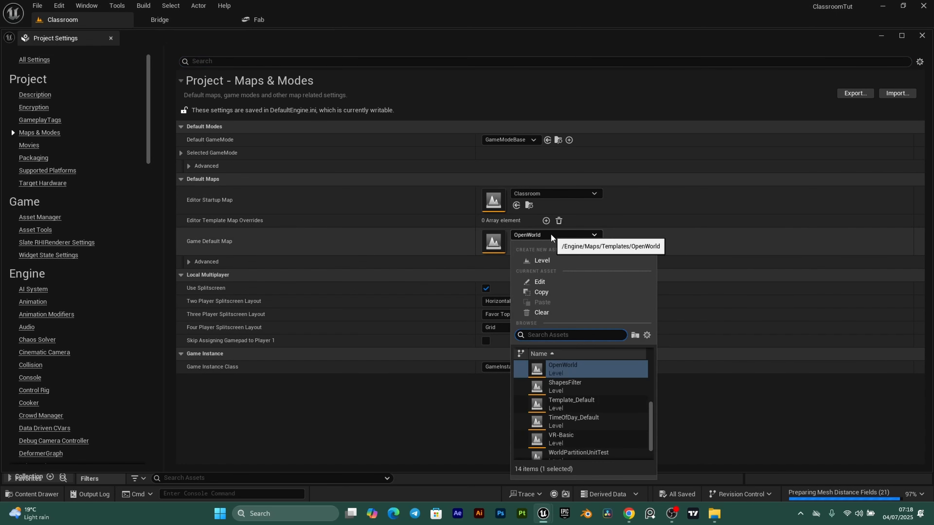
{"action": "type", "text": "class"}
{"action": "left_click", "coordinate": [586, 369]}
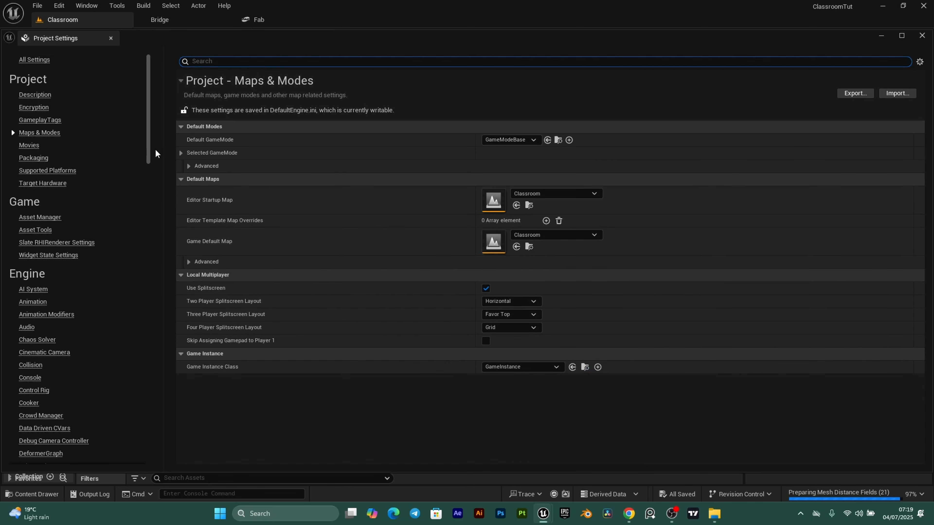
{"action": "left_click", "coordinate": [110, 38]}
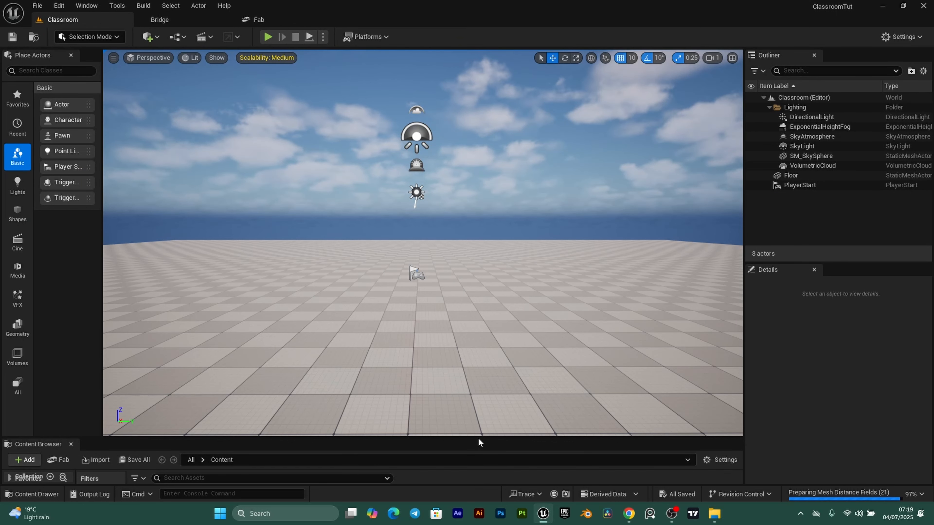
- Enlarge the Content Browser and add Assets and Textures folders in Content
{"action": "left_click_drag", "start_coordinate": [478, 442], "coordinate": [494, 302]}
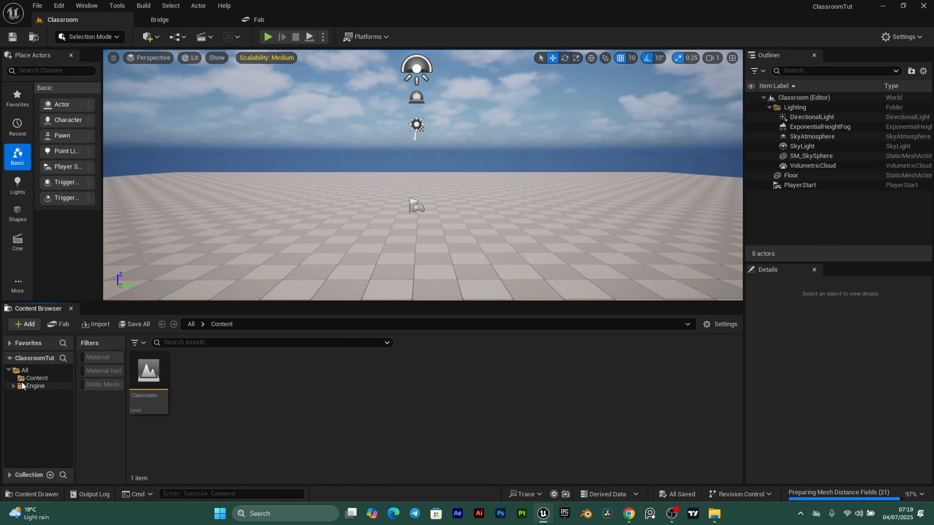
{"action": "left_click", "coordinate": [36, 378]}
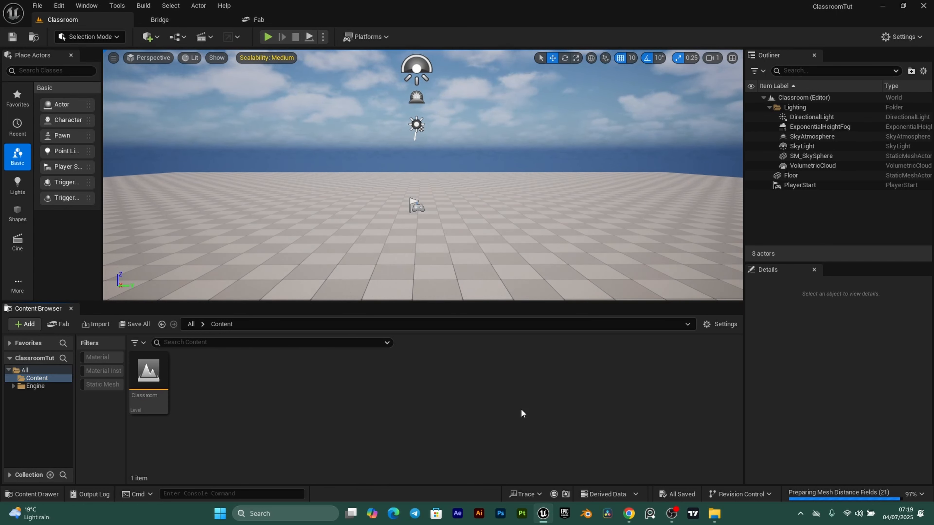
{"action": "right_click", "coordinate": [213, 392]}
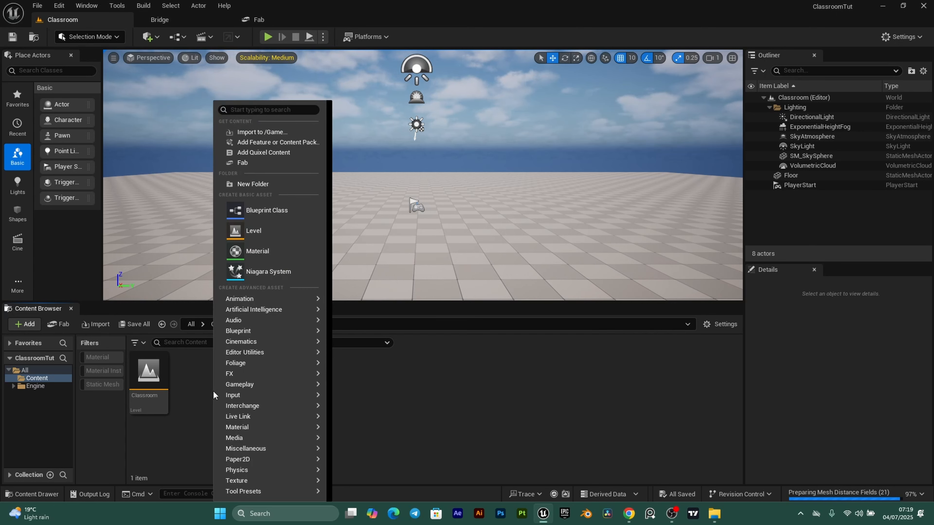
{"action": "left_click", "coordinate": [267, 185]}
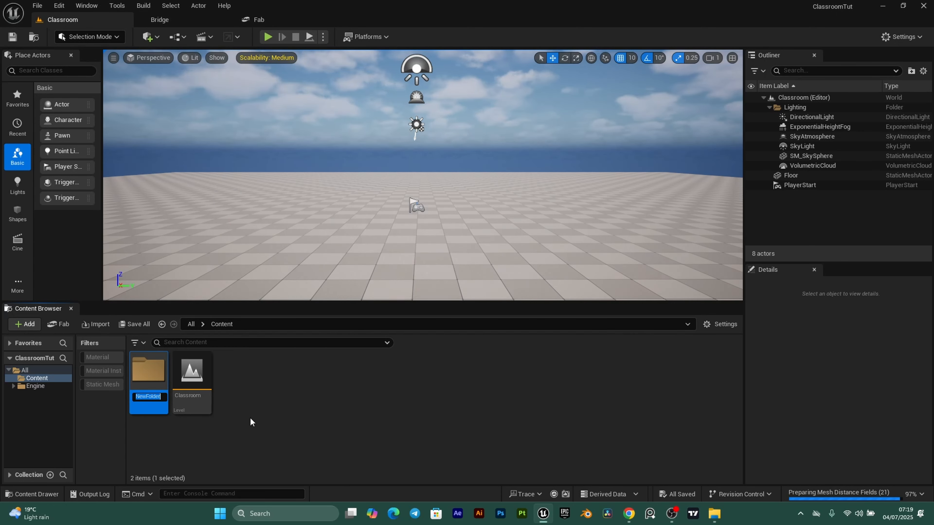
{"action": "type", "text": "Assets"}
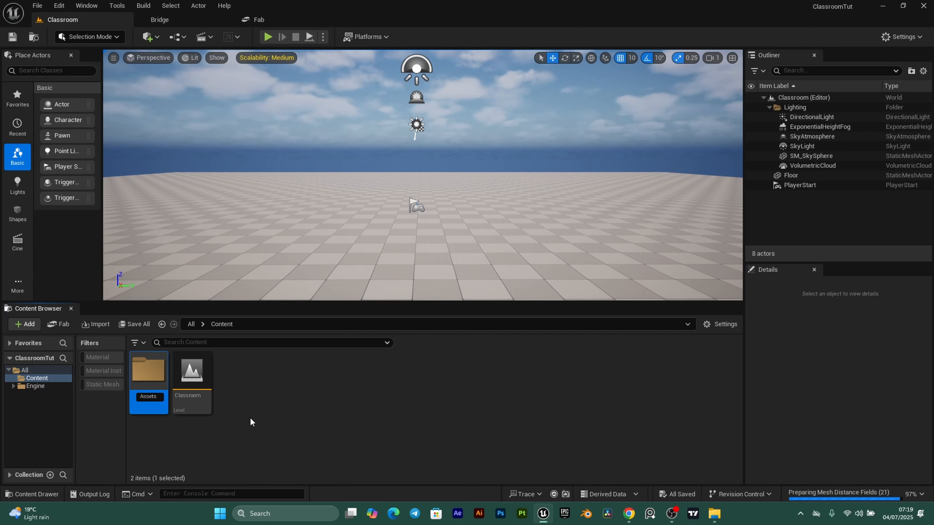
{"action": "key", "text": "Return"}
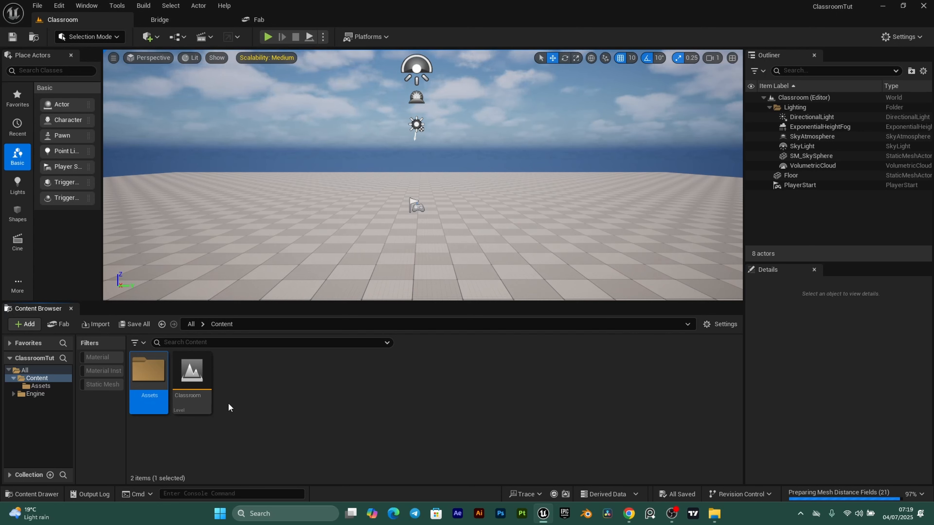
{"action": "left_click", "coordinate": [251, 402]}
{"action": "right_click", "coordinate": [250, 403]}
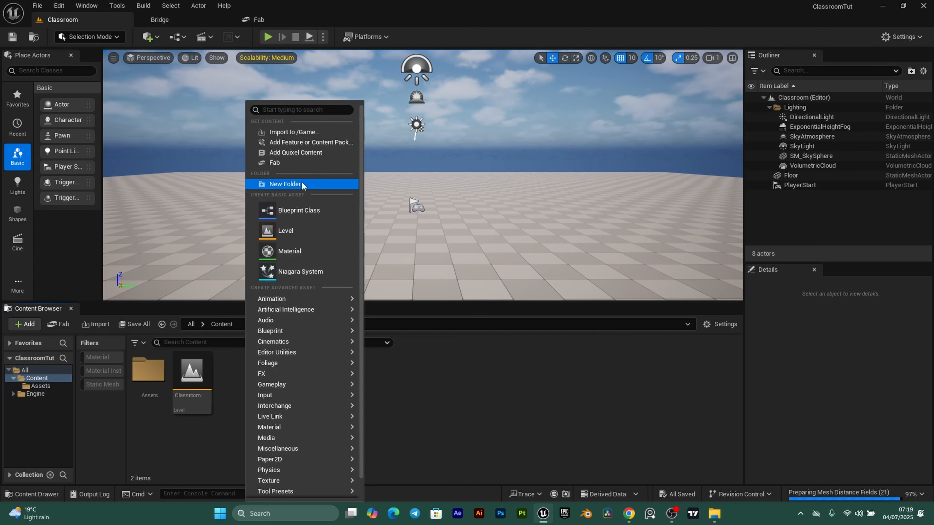
{"action": "left_click", "coordinate": [267, 185]}
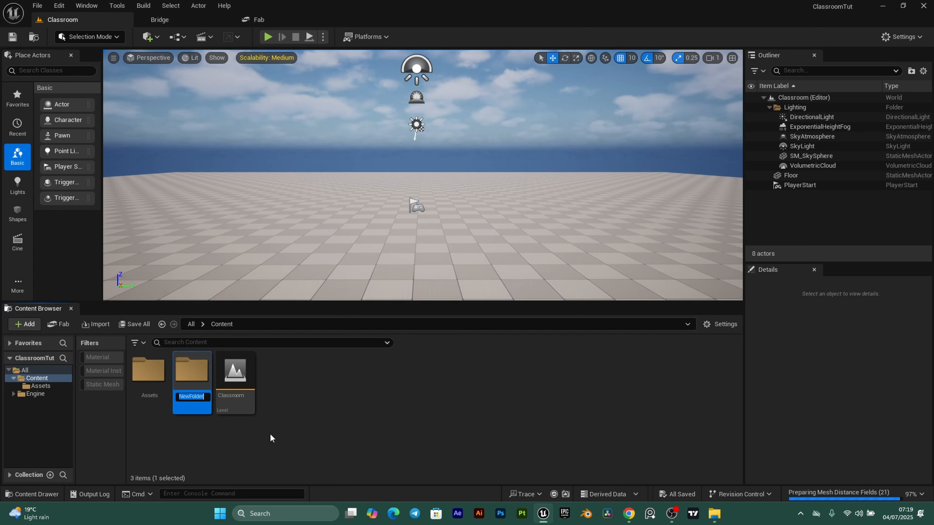
{"action": "type", "text": "Textures"}
{"action": "key", "text": "Return"}
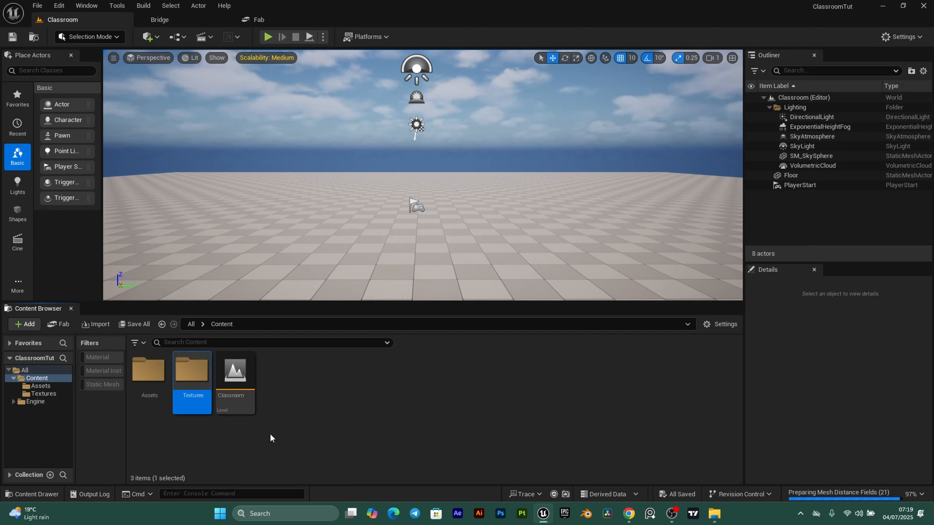
{"action": "left_click", "coordinate": [298, 386]}
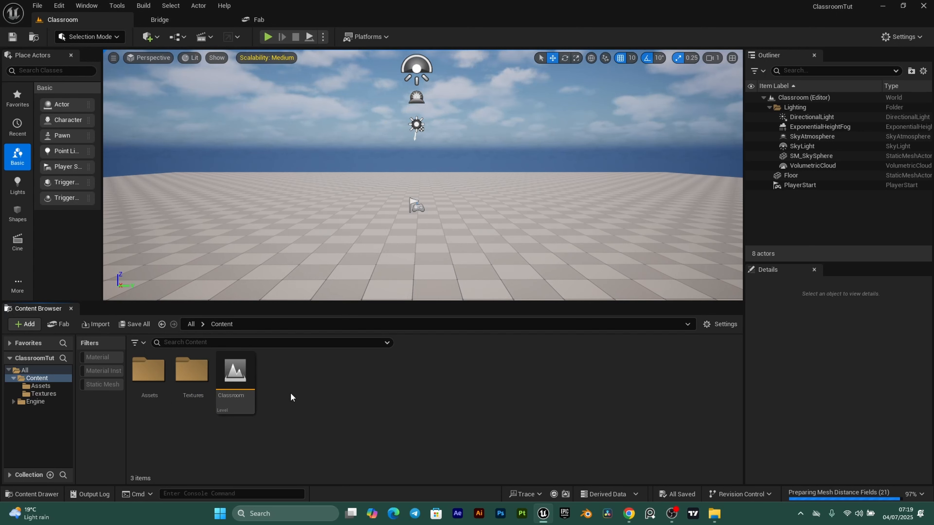
- Add Materials and Level folders in Content
{"action": "right_click", "coordinate": [290, 392]}
{"action": "left_click", "coordinate": [381, 187]}
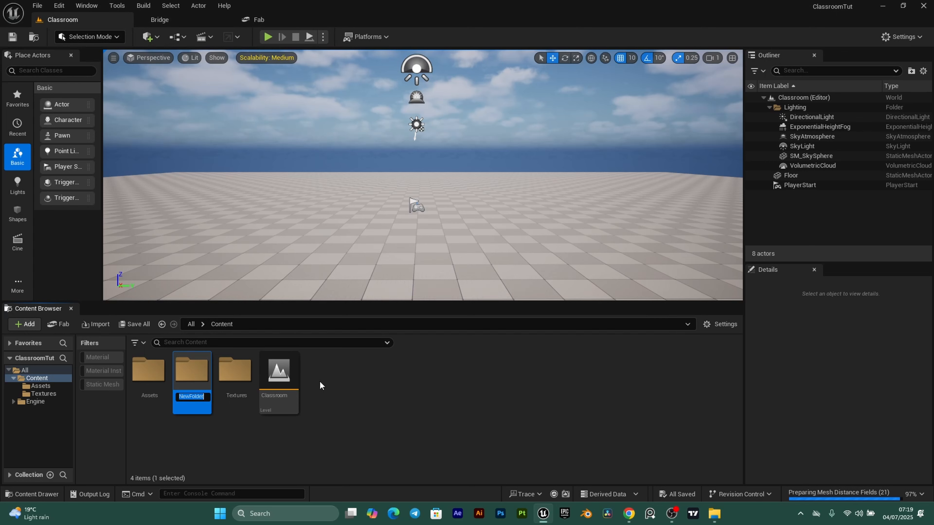
{"action": "type", "text": "Materials"}
{"action": "key", "text": "Return"}
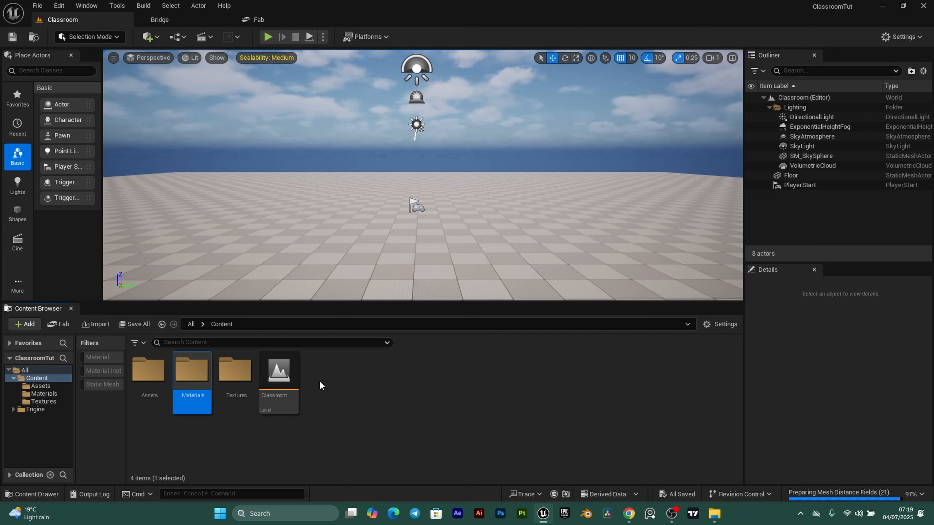
{"action": "left_click", "coordinate": [369, 417]}
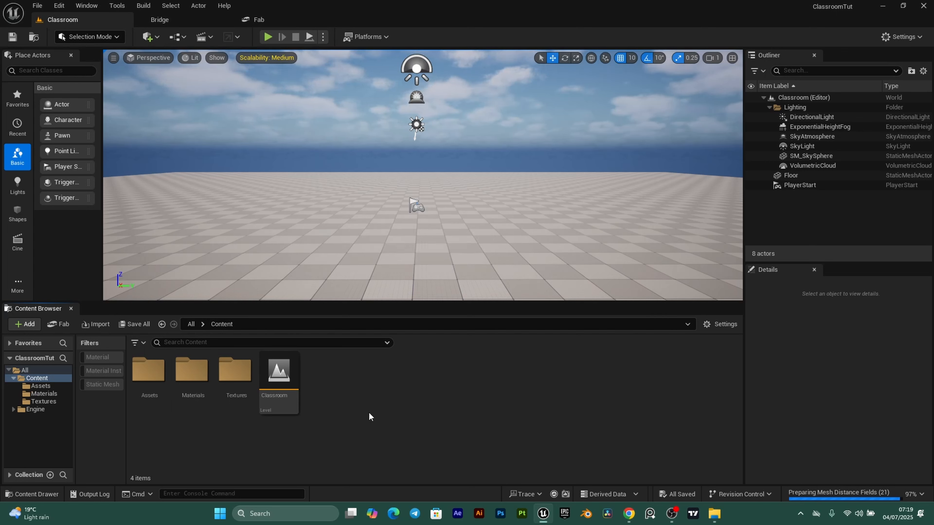
{"action": "right_click", "coordinate": [362, 395]}
{"action": "left_click", "coordinate": [386, 184]}
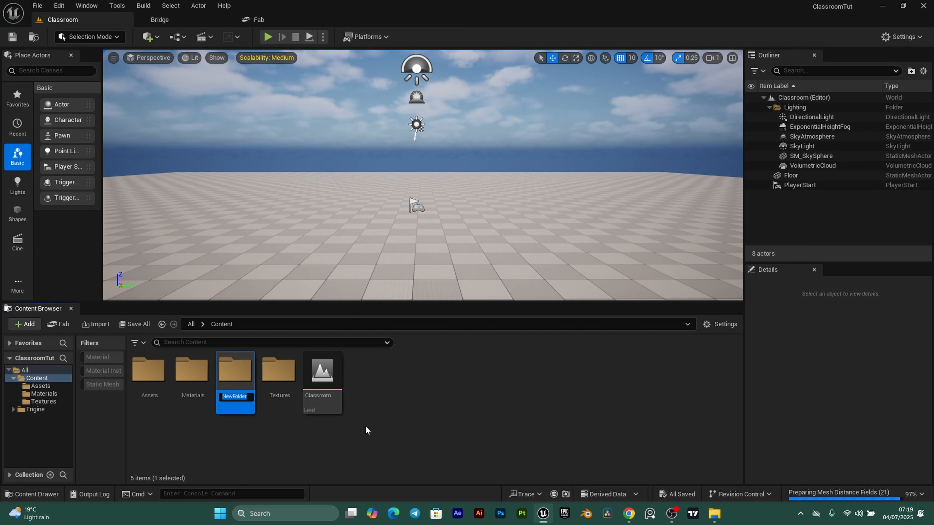
{"action": "type", "text": "Level"}
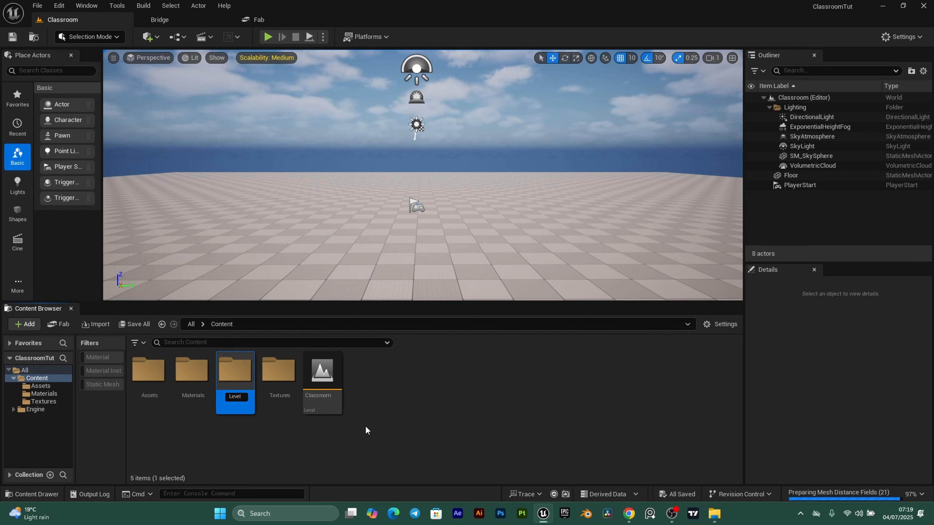
{"action": "key", "text": "Return"}
{"action": "left_click", "coordinate": [352, 404]}
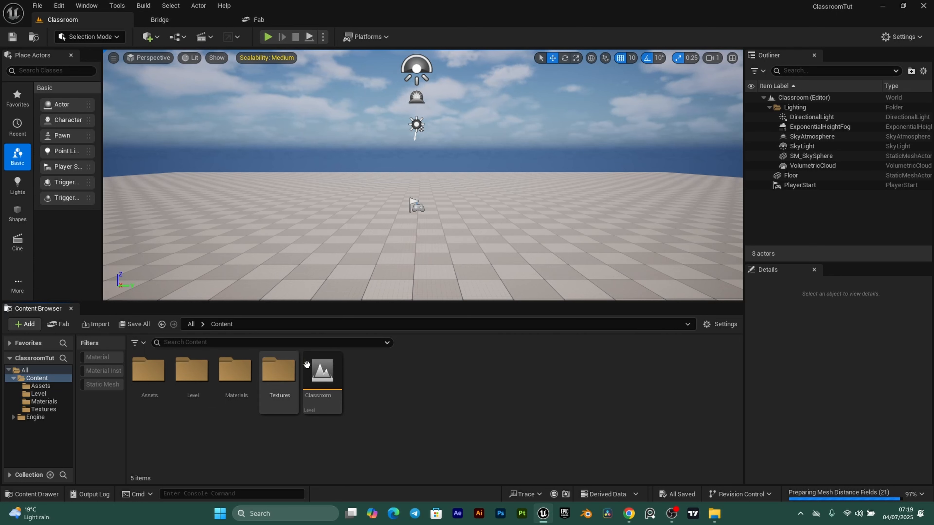
- Move the Classroom level into the Level folder, then open the Assets folder
{"action": "left_click", "coordinate": [333, 404]}
{"action": "left_click_drag", "start_coordinate": [315, 409], "coordinate": [185, 365]}
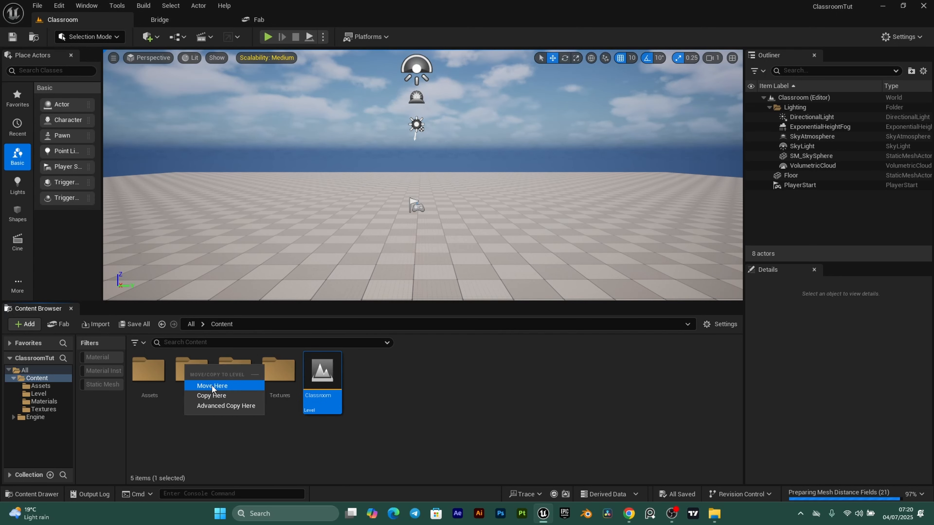
{"action": "left_click", "coordinate": [211, 385]}
{"action": "key", "text": "Return"}
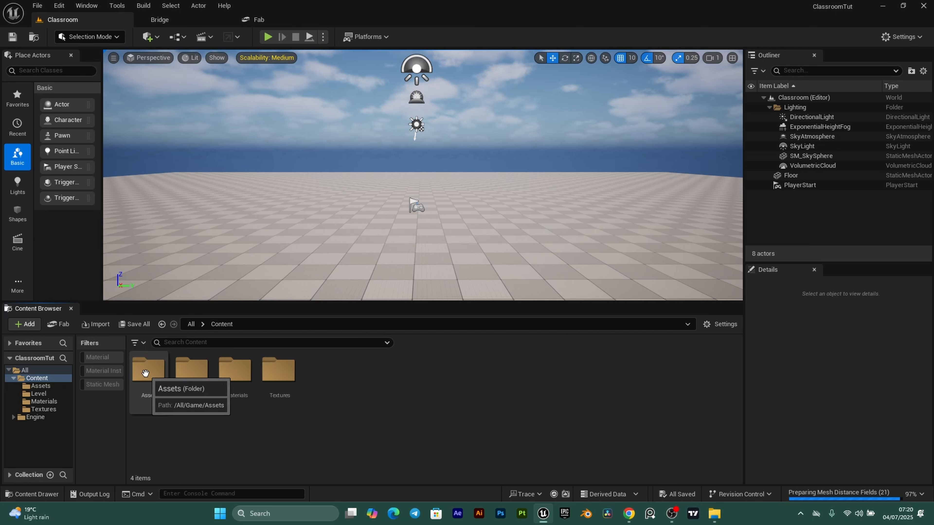
{"action": "double_click", "coordinate": [152, 396]}
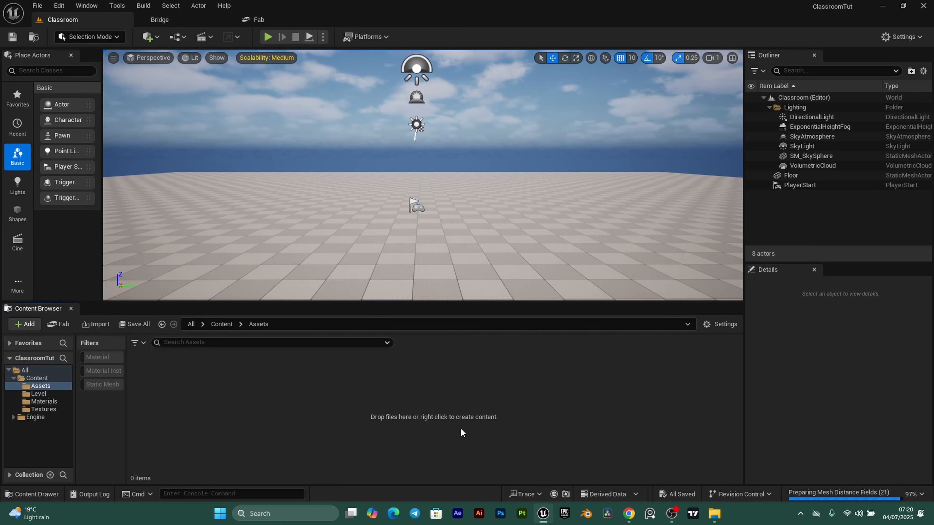
- Choose all FBX files in Desktop\ClassroomProject\UE for import into /Game/Assets
{"action": "right_click", "coordinate": [253, 405]}
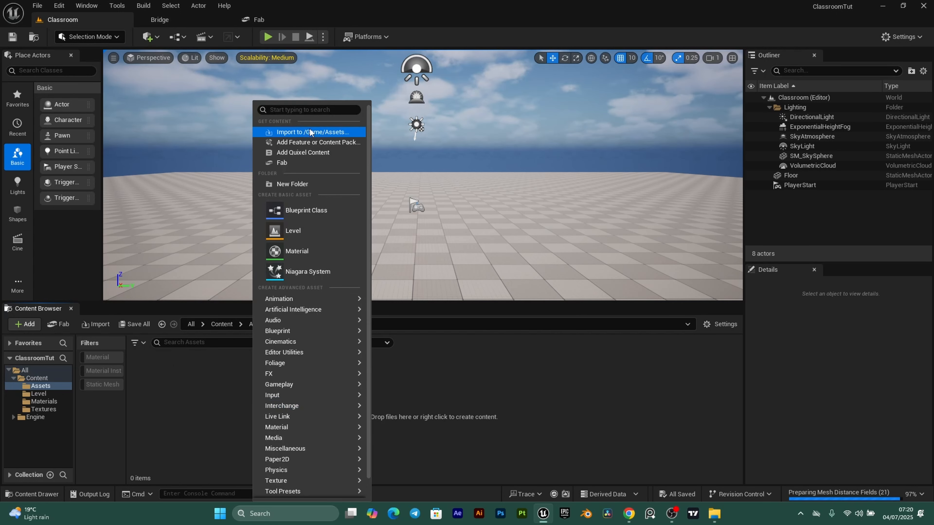
{"action": "left_click", "coordinate": [323, 132]}
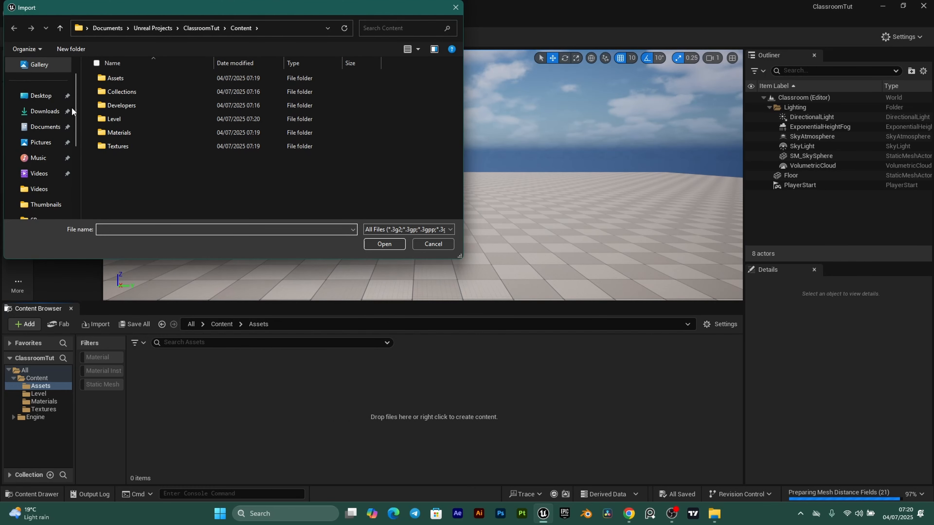
{"action": "left_click", "coordinate": [41, 95]}
{"action": "double_click", "coordinate": [138, 125]}
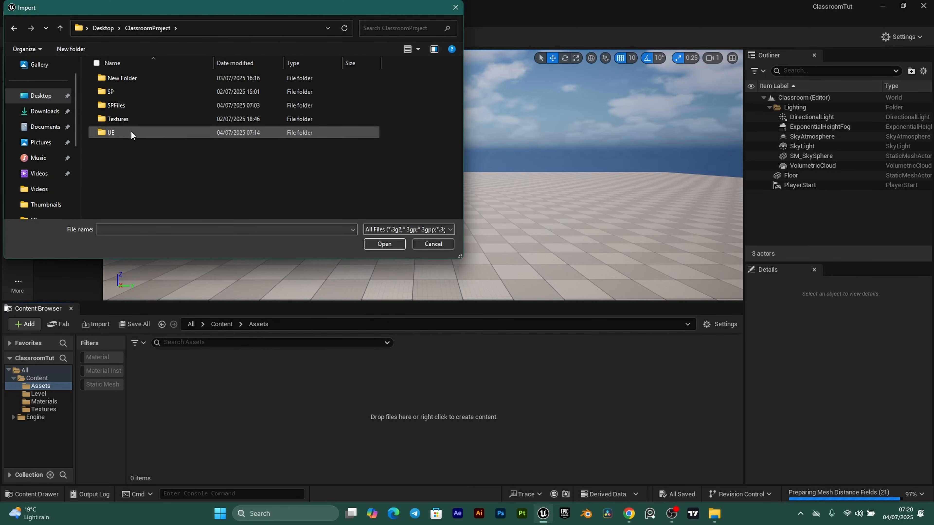
{"action": "double_click", "coordinate": [131, 132]}
{"action": "scroll", "coordinate": [172, 139], "scroll_direction": "down", "scroll_amount": 1}
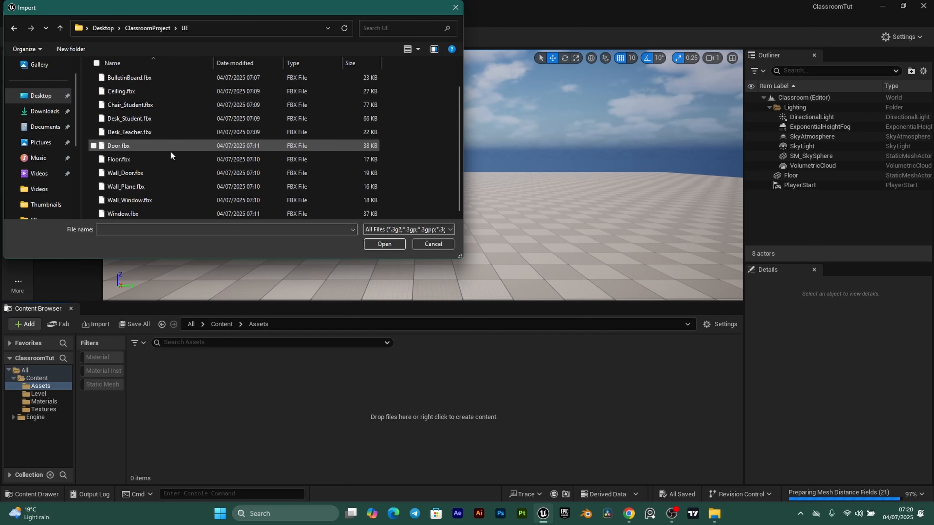
{"action": "scroll", "coordinate": [170, 150], "scroll_direction": "up", "scroll_amount": 1}
{"action": "key", "text": "ctrl+a"}
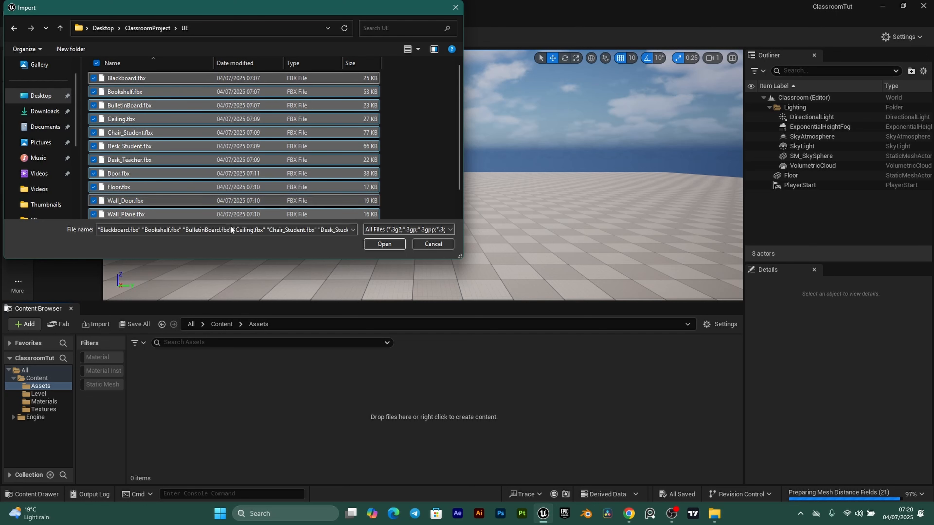
{"action": "left_click", "coordinate": [385, 244]}
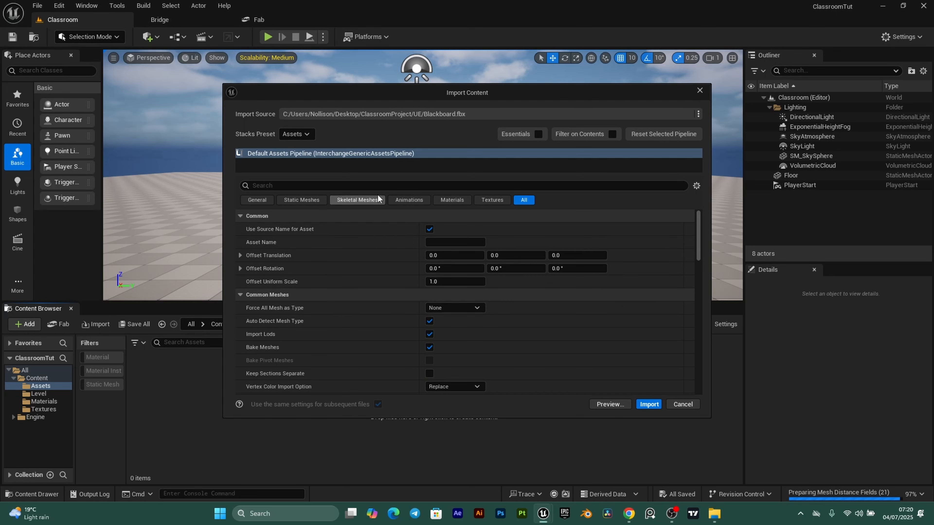
- Check the combine and Import Materials options, leaving materials on, and import the 13 meshes
{"action": "type", "text": "combin"}
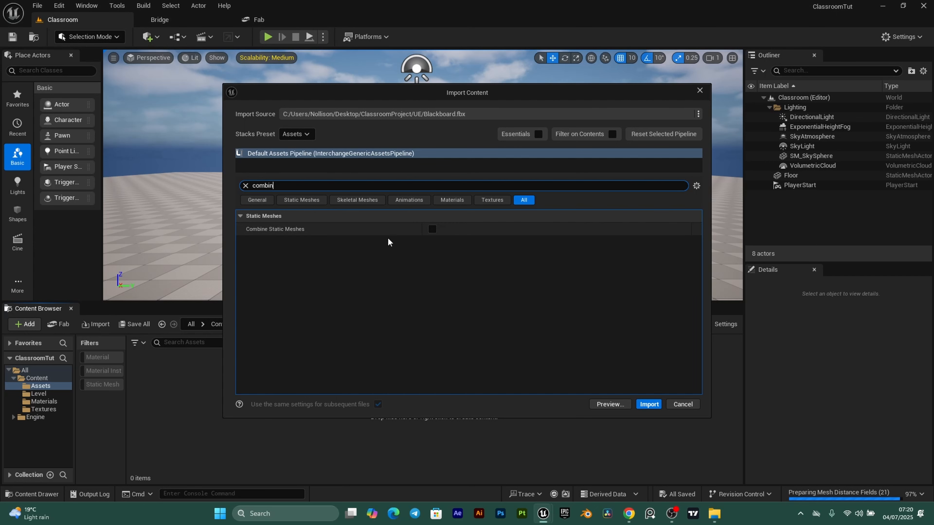
{"action": "left_click", "coordinate": [246, 185]}
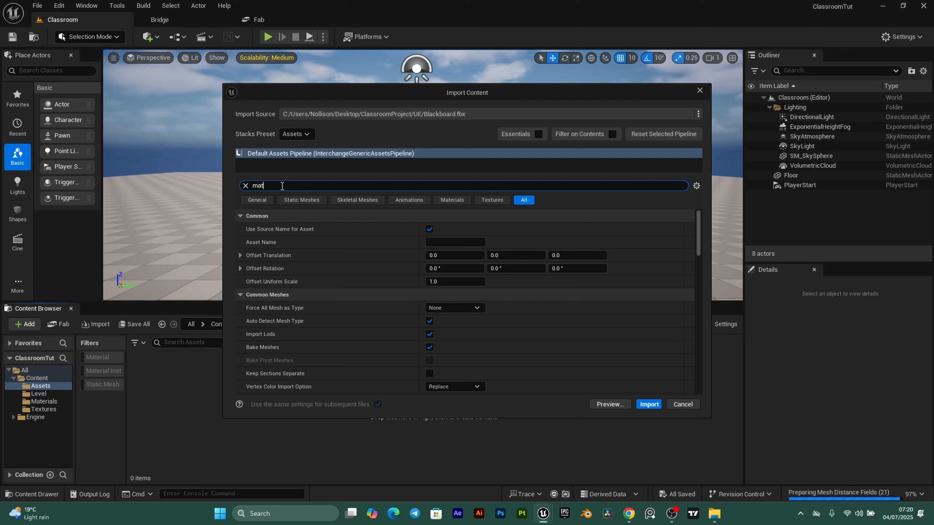
{"action": "type", "text": "material"}
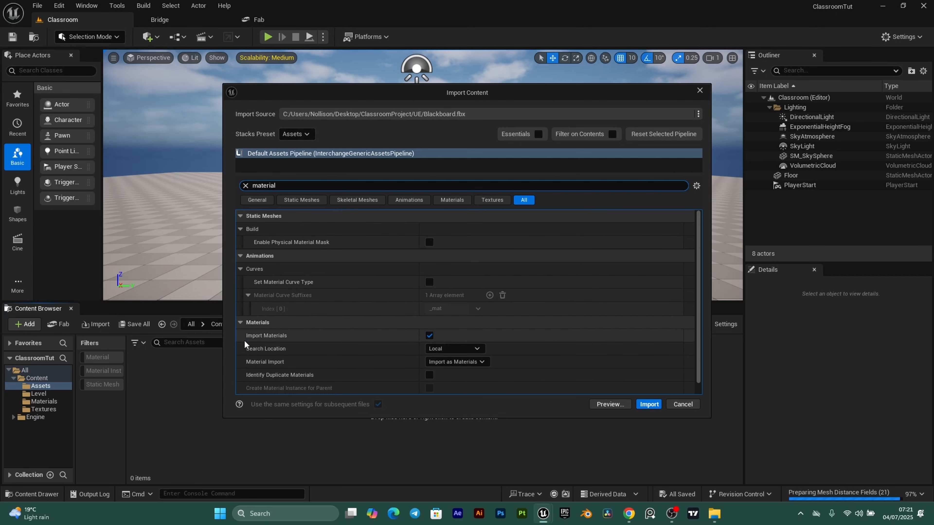
{"action": "left_click", "coordinate": [429, 336]}
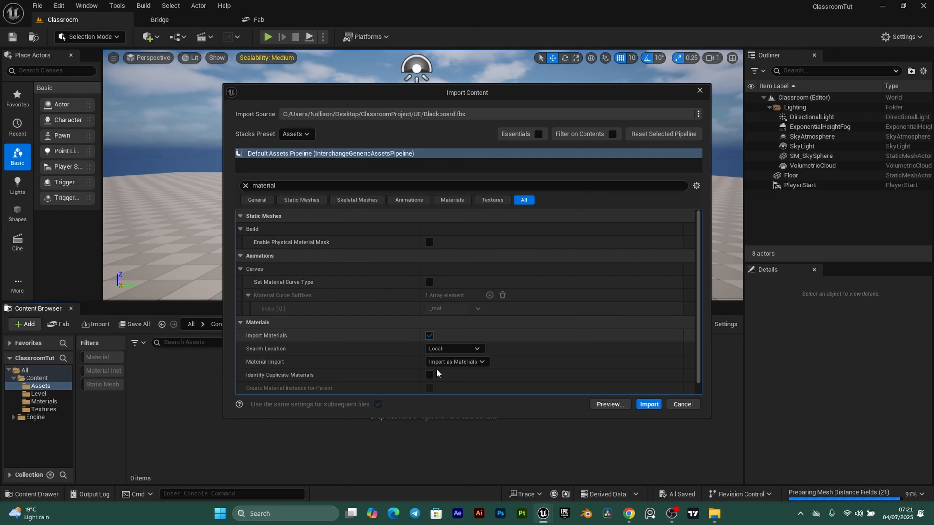
{"action": "left_click", "coordinate": [246, 186]}
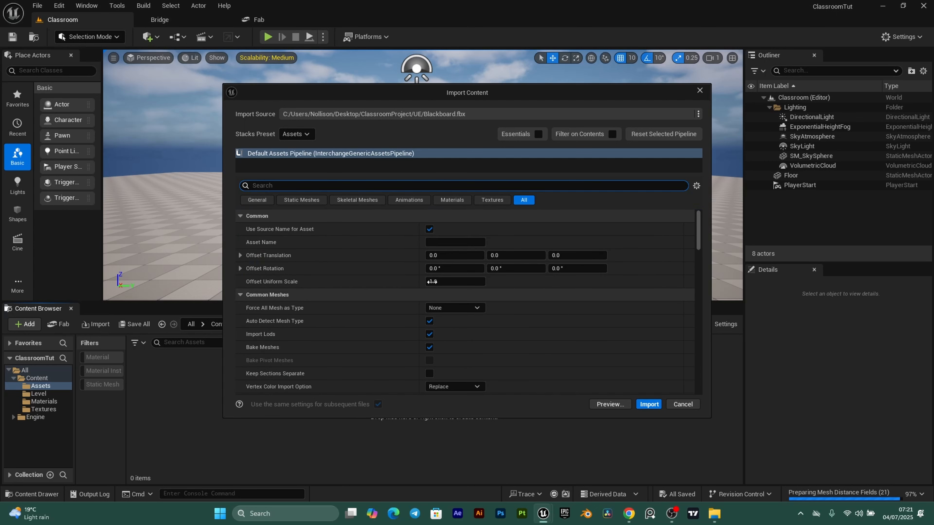
{"action": "left_click", "coordinate": [649, 404]}
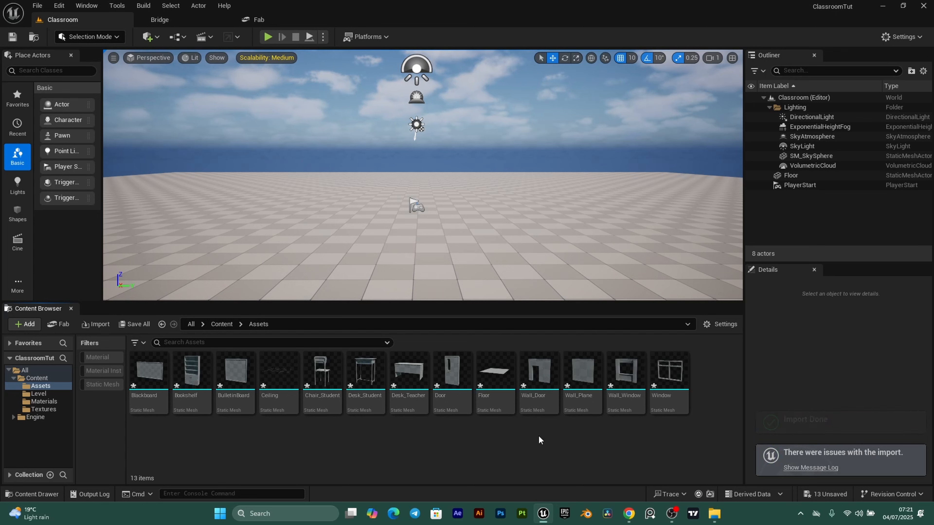
- Save all 13 imported meshes, then open the still-empty Textures content folder
{"action": "left_click", "coordinate": [133, 324]}
{"action": "left_click", "coordinate": [542, 364]}
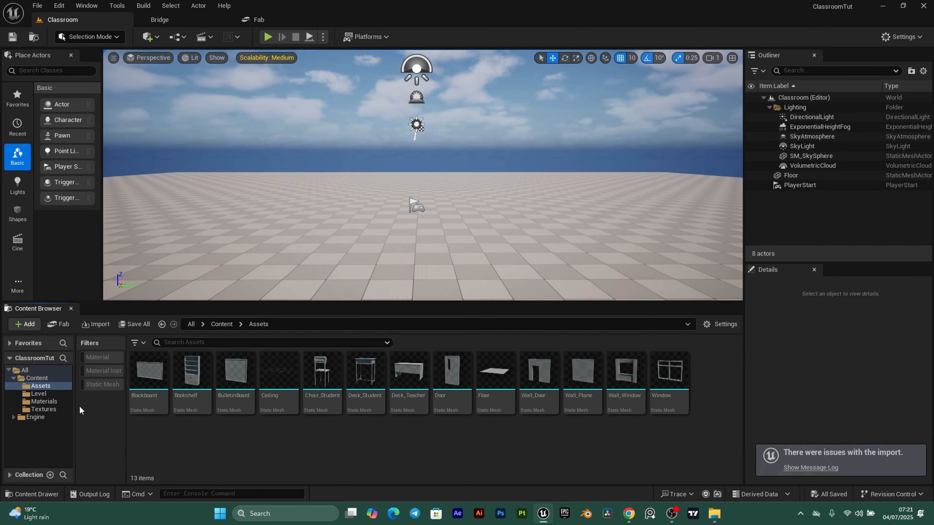
{"action": "left_click", "coordinate": [44, 409]}
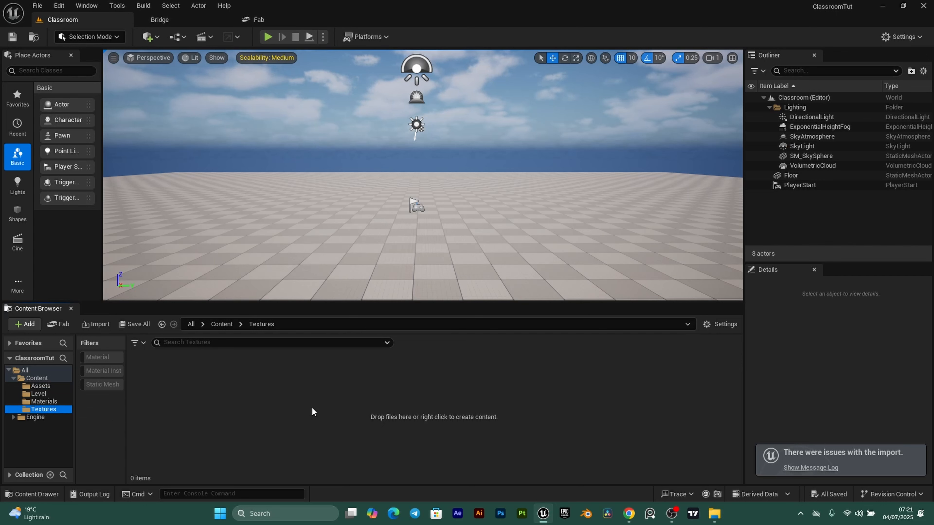
{"action": "right_click", "coordinate": [296, 411]}
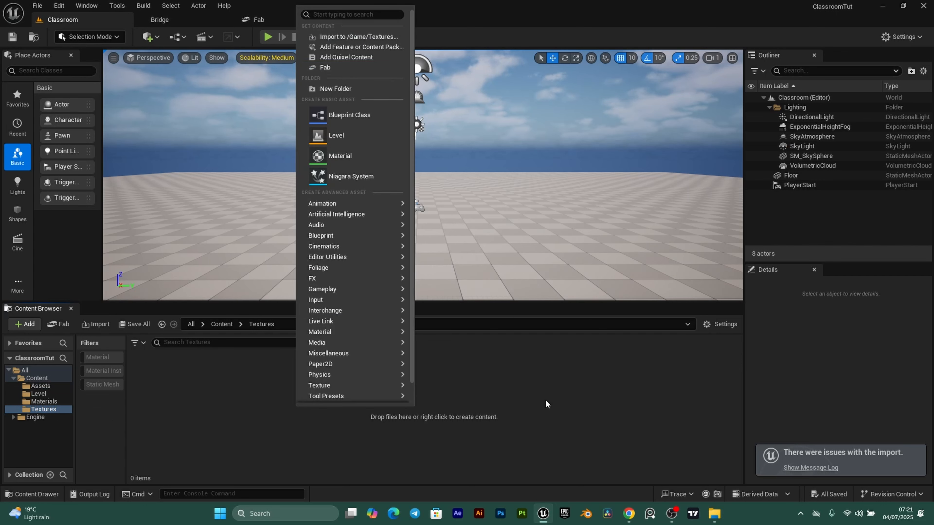
{"action": "left_click", "coordinate": [647, 389]}
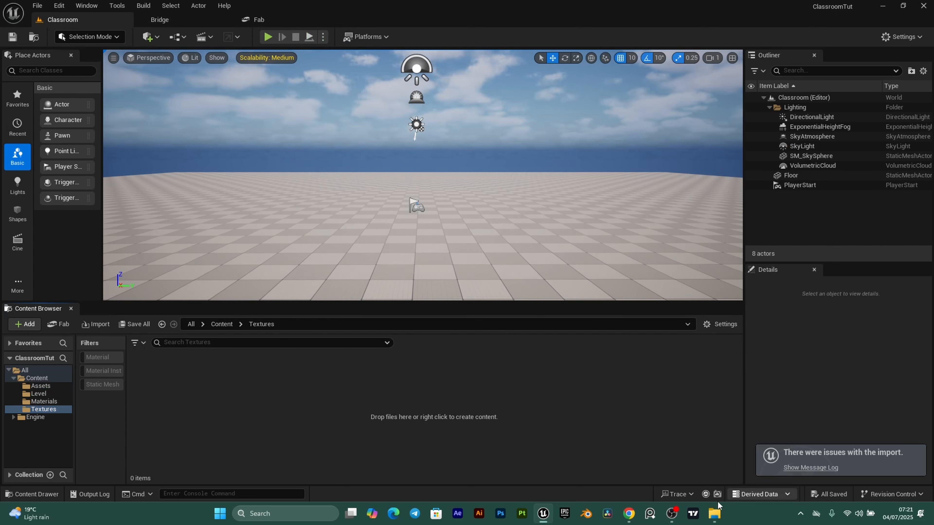
- Open ClassroomProject's Textures folder in File Explorer beside the editor and select all six texture subfolders
{"action": "mouse_move", "coordinate": [715, 515]}
{"action": "left_click", "coordinate": [757, 486]}
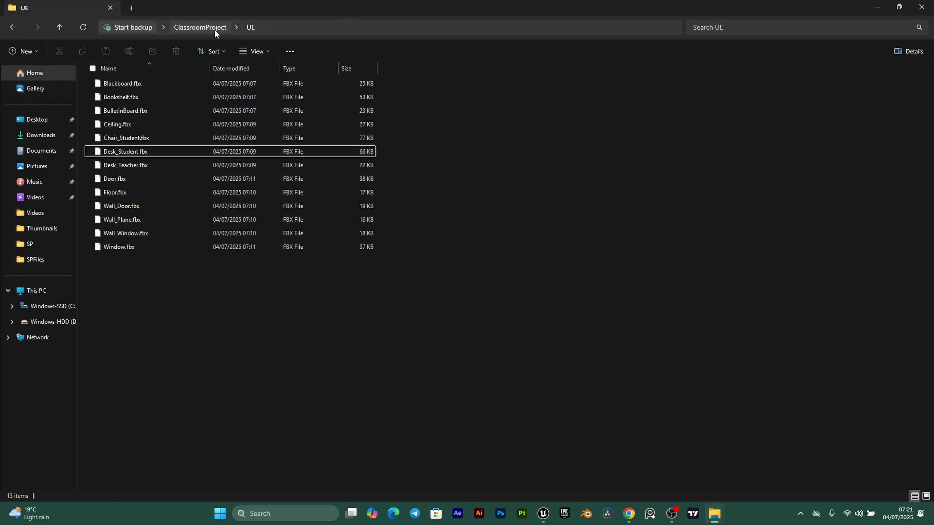
{"action": "left_click", "coordinate": [199, 26]}
{"action": "double_click", "coordinate": [408, 106]}
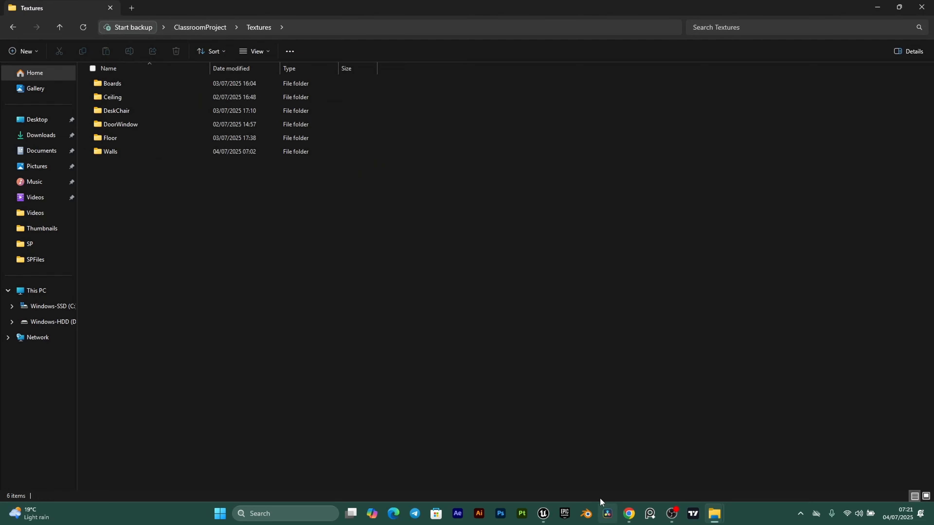
{"action": "left_click_drag", "start_coordinate": [268, 12], "coordinate": [792, 118]}
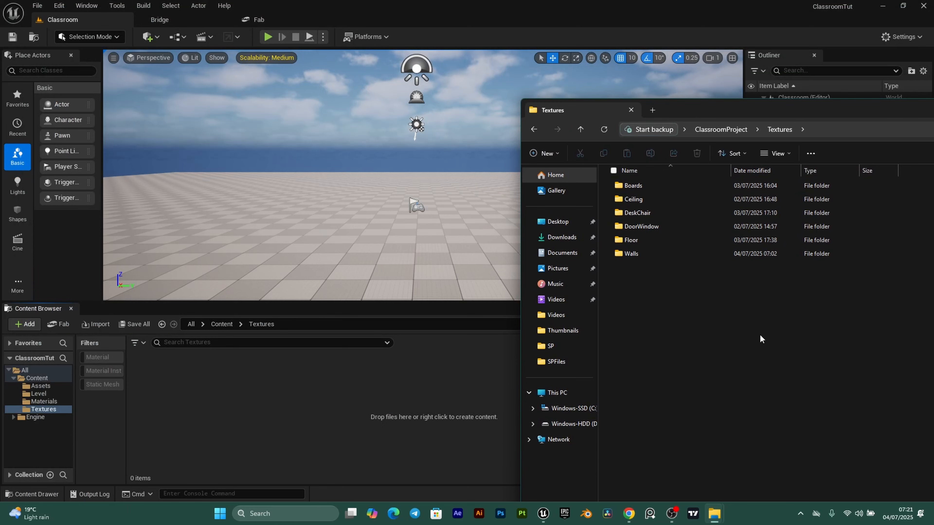
{"action": "left_click_drag", "start_coordinate": [760, 338], "coordinate": [313, 417]}
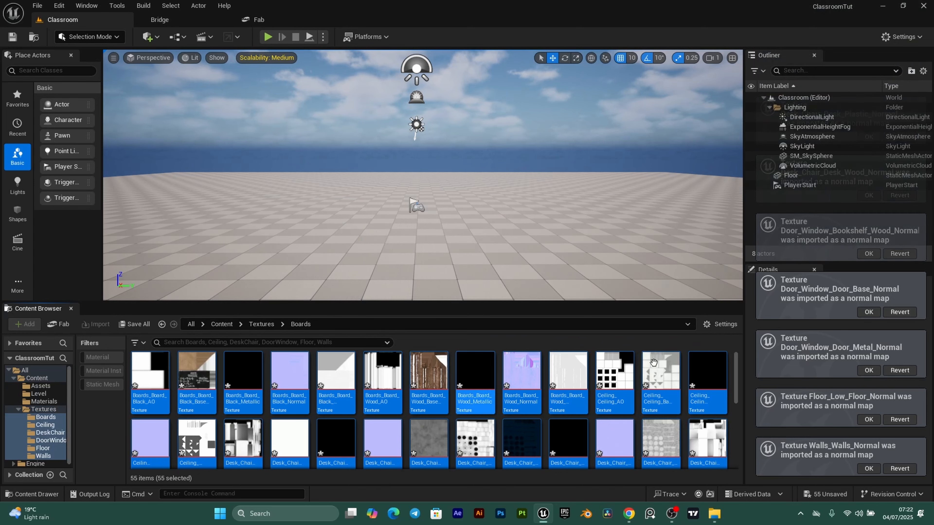
- Save the 55 newly imported textures and open the empty Materials folder
{"action": "left_click", "coordinate": [43, 409]}
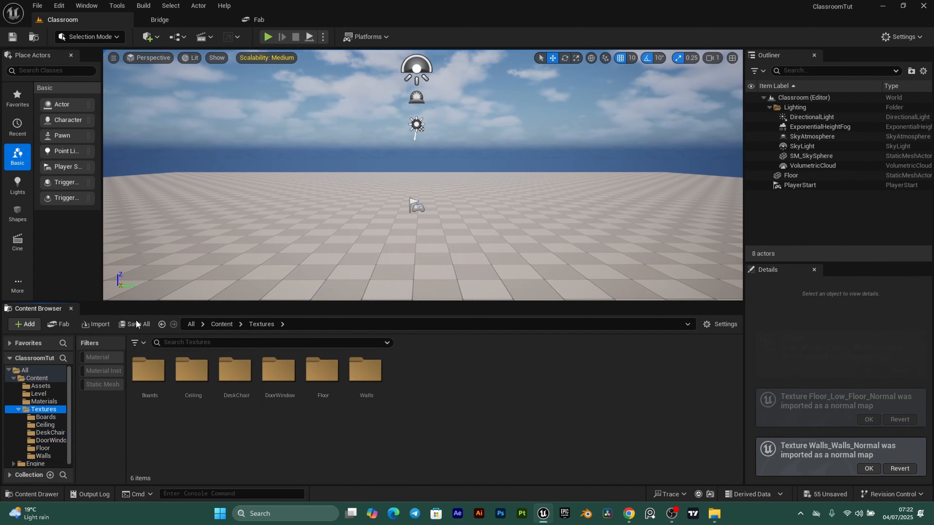
{"action": "left_click", "coordinate": [136, 324]}
{"action": "left_click", "coordinate": [554, 369]}
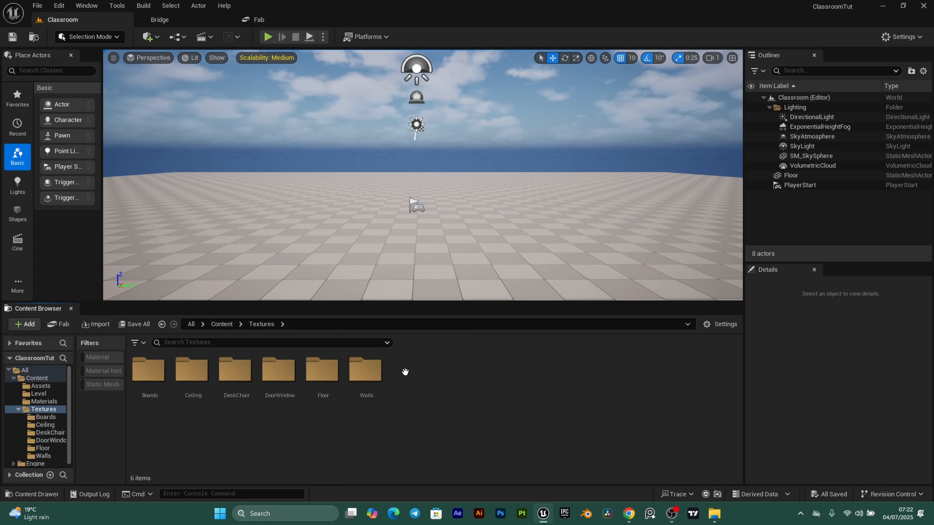
{"action": "left_click", "coordinate": [42, 401]}
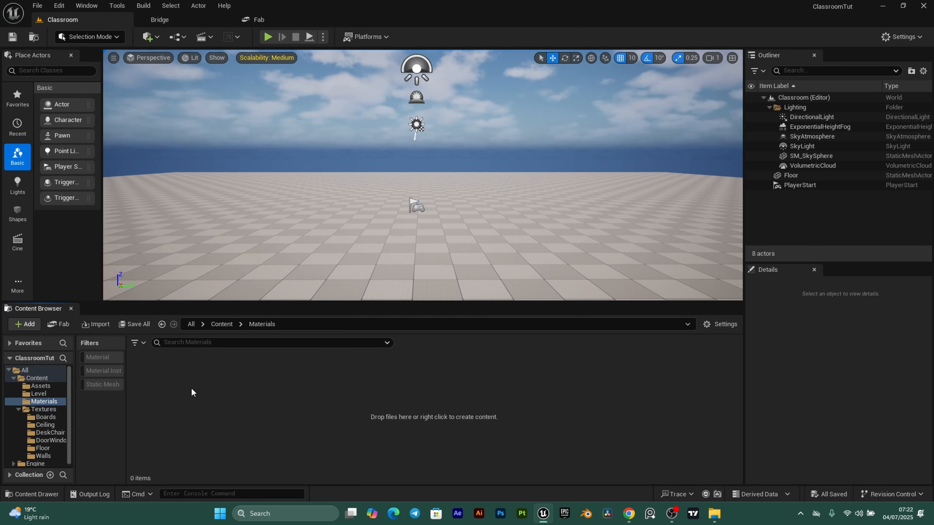
- Create two subfolders in Materials named M_Material and MI_Materials
{"action": "right_click", "coordinate": [197, 401]}
{"action": "left_click", "coordinate": [236, 184]}
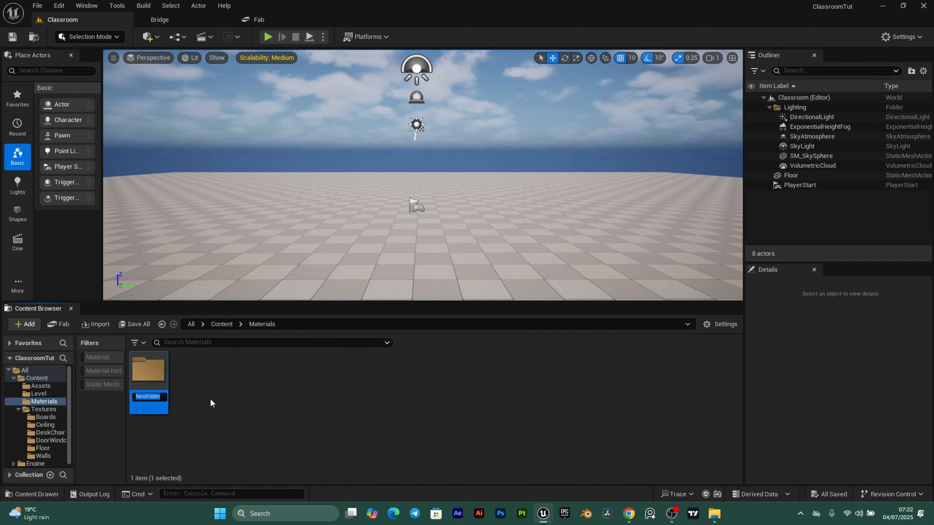
{"action": "type", "text": "M"}
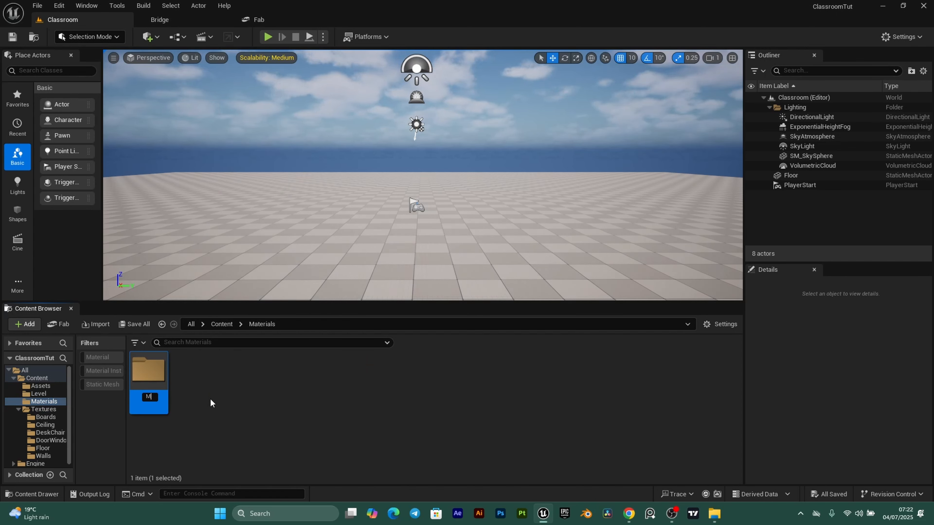
{"action": "type", "text": "_Material"}
{"action": "key", "text": "Return"}
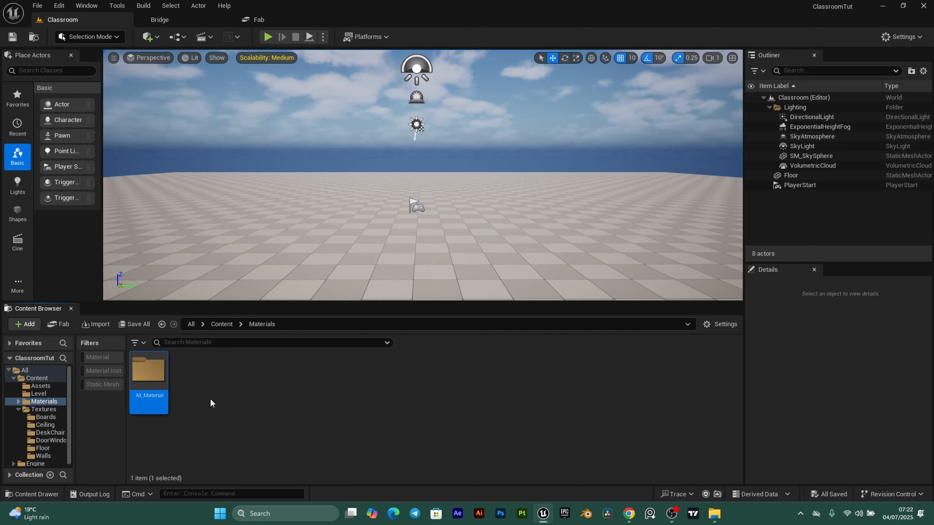
{"action": "left_click", "coordinate": [227, 385]}
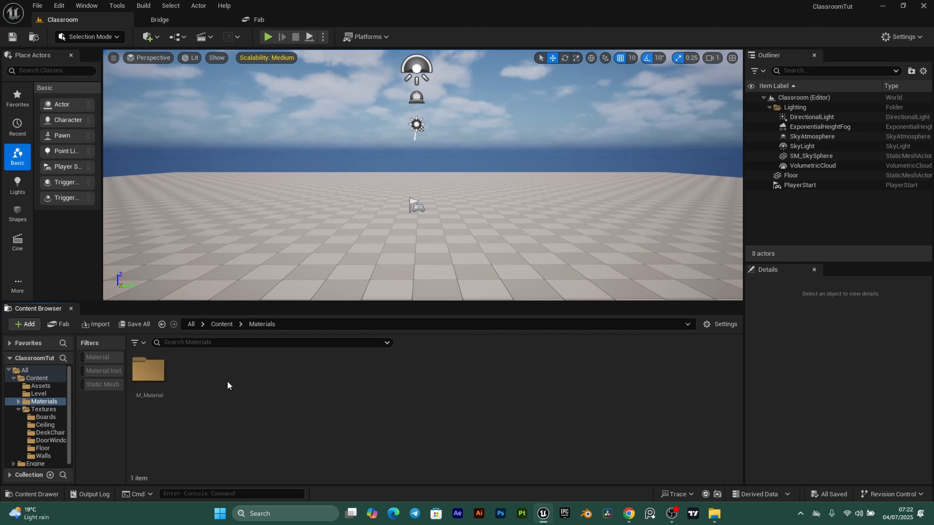
{"action": "right_click", "coordinate": [211, 397]}
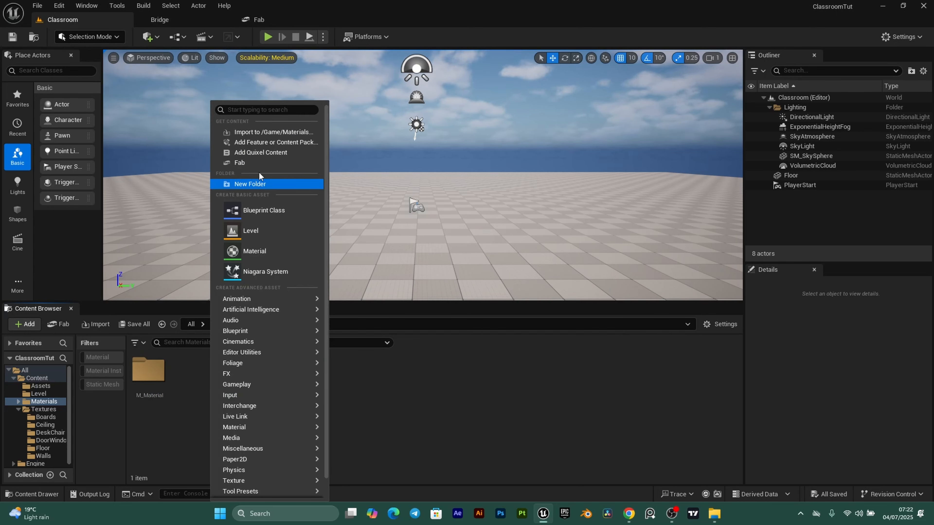
{"action": "left_click", "coordinate": [268, 186]}
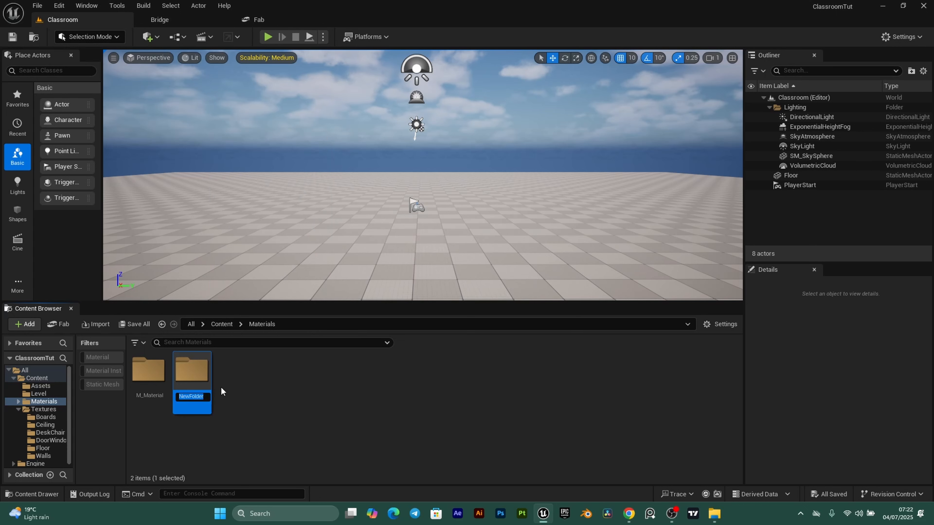
{"action": "type", "text": "MI"}
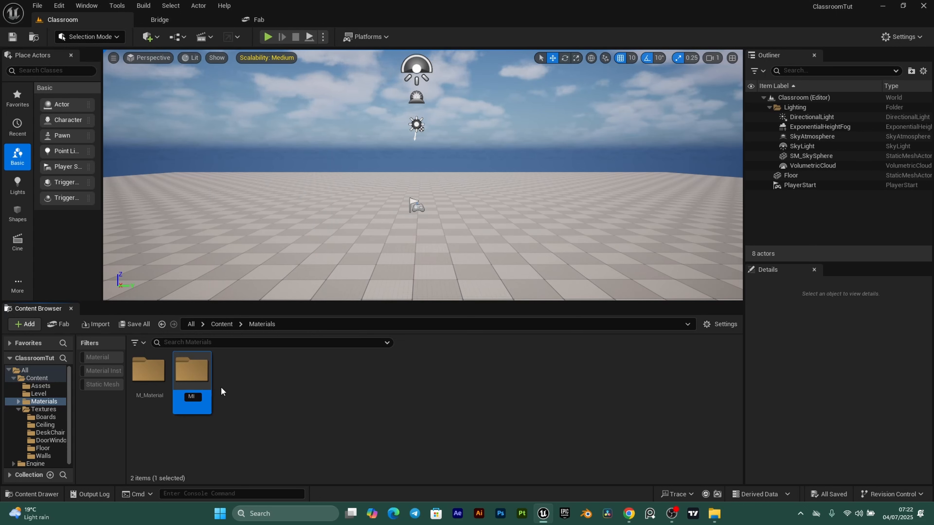
{"action": "type", "text": "_Materials"}
{"action": "key", "text": "Return"}
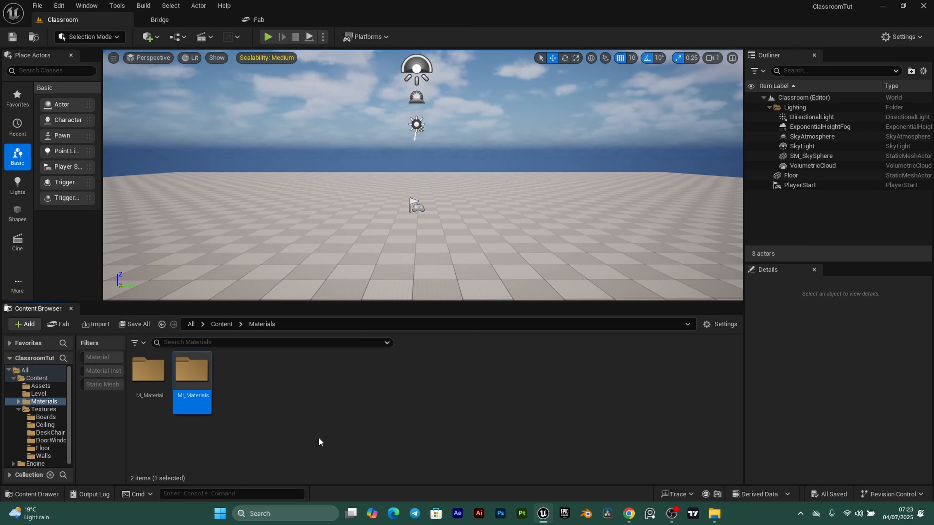
{"action": "left_click", "coordinate": [257, 455]}
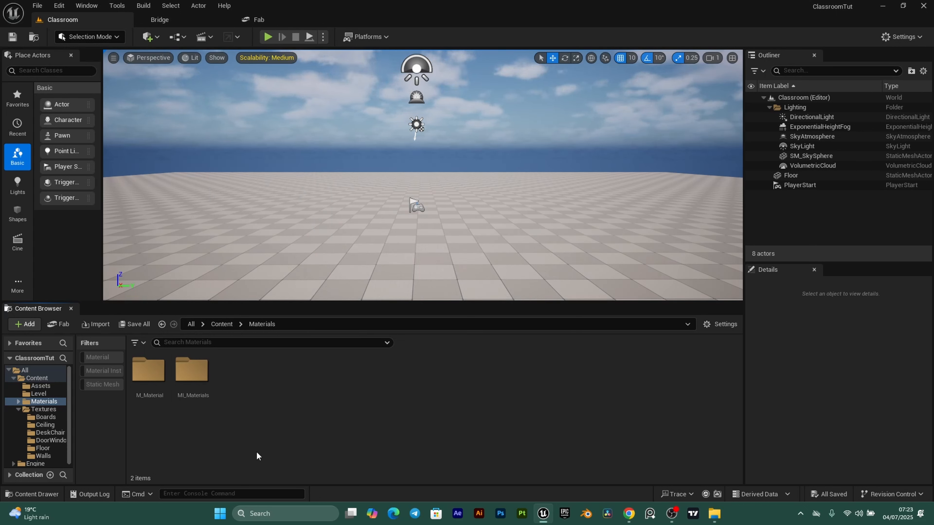
- Create a new material asset named M_Material and open it for editing
{"action": "right_click", "coordinate": [248, 392]}
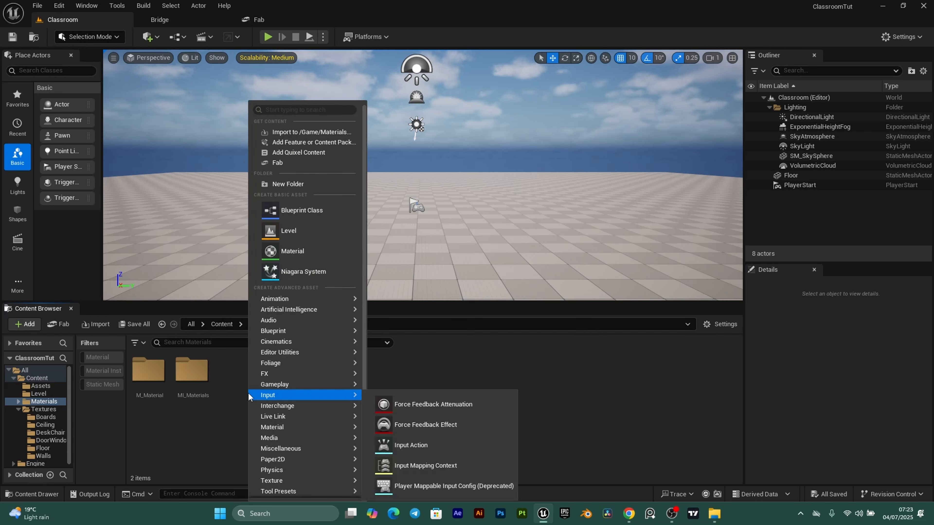
{"action": "left_click", "coordinate": [318, 255]}
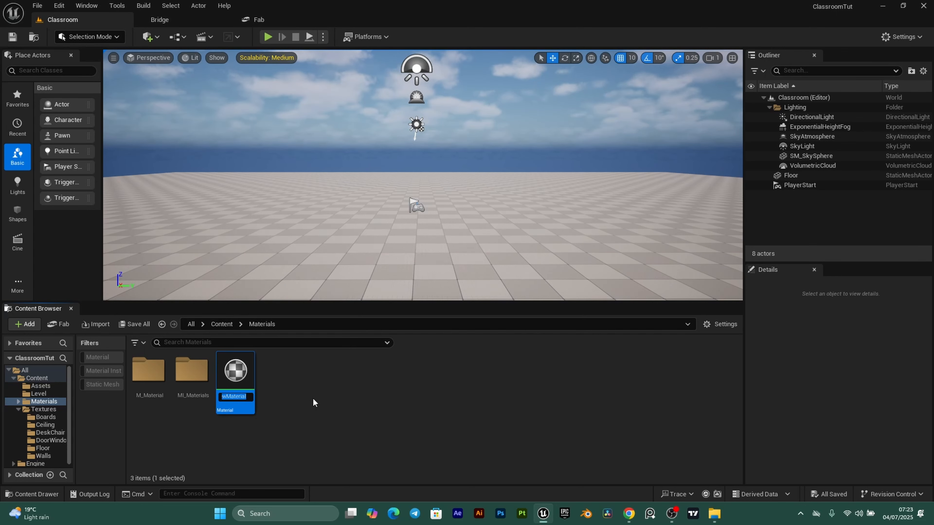
{"action": "type", "text": "M_Materia"}
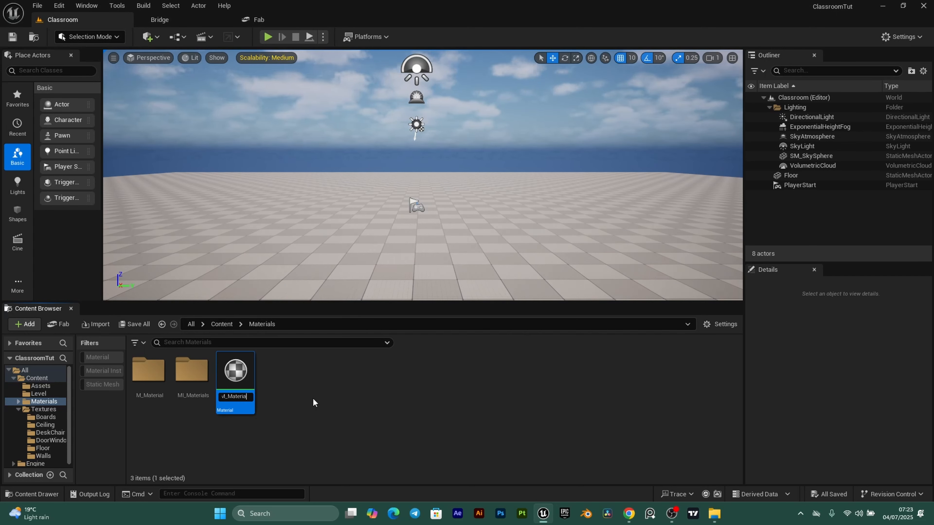
{"action": "type", "text": "l"}
{"action": "key", "text": "Return"}
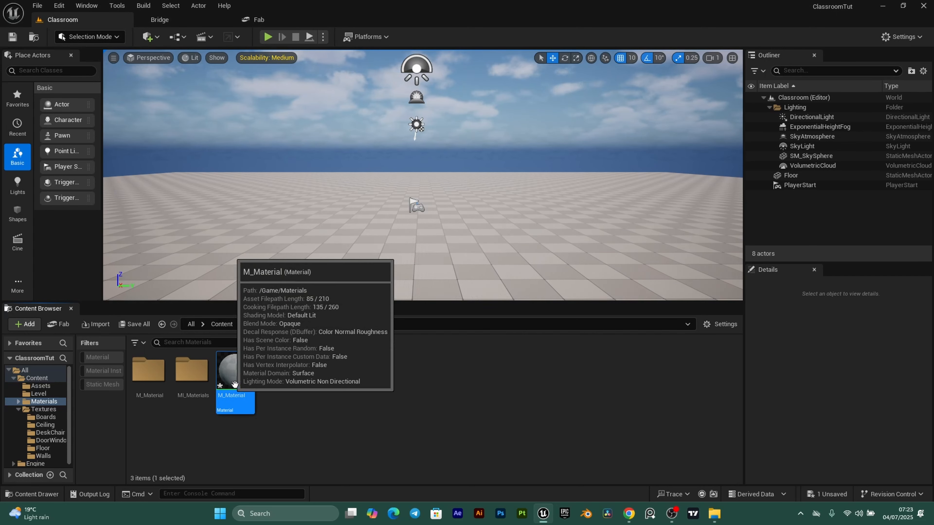
{"action": "left_click", "coordinate": [177, 423]}
{"action": "left_click", "coordinate": [235, 378]}
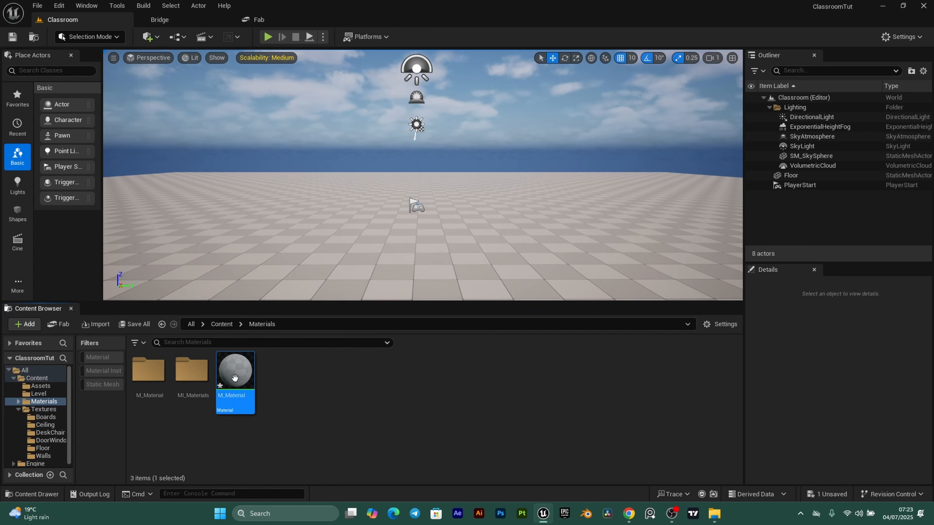
{"action": "double_click", "coordinate": [235, 378]}
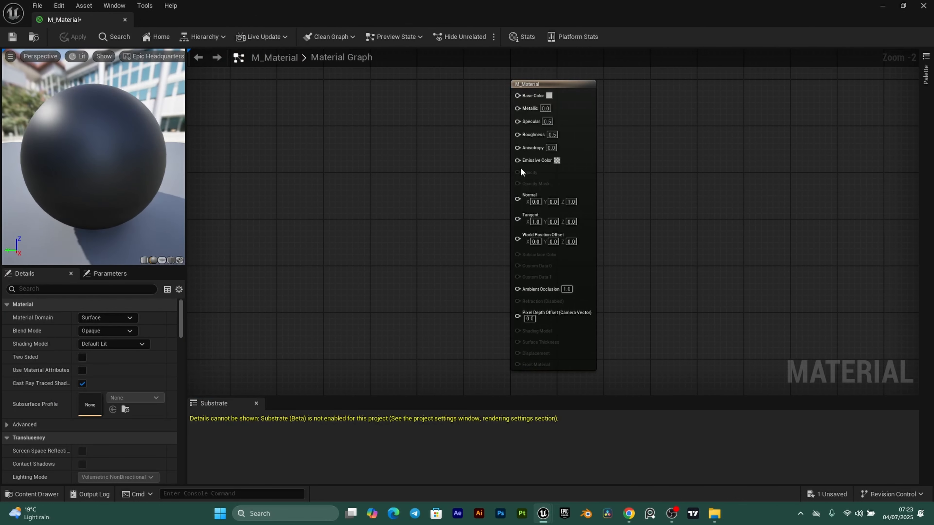
- Drag all five Floor_Low textures from Textures > Floor into M_Material's graph
{"action": "left_click", "coordinate": [37, 494]}
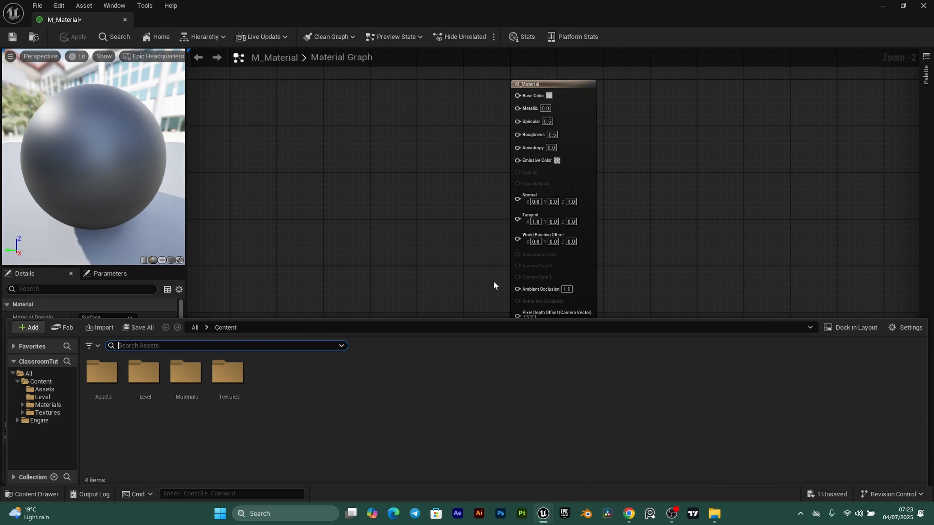
{"action": "left_click", "coordinate": [46, 412]}
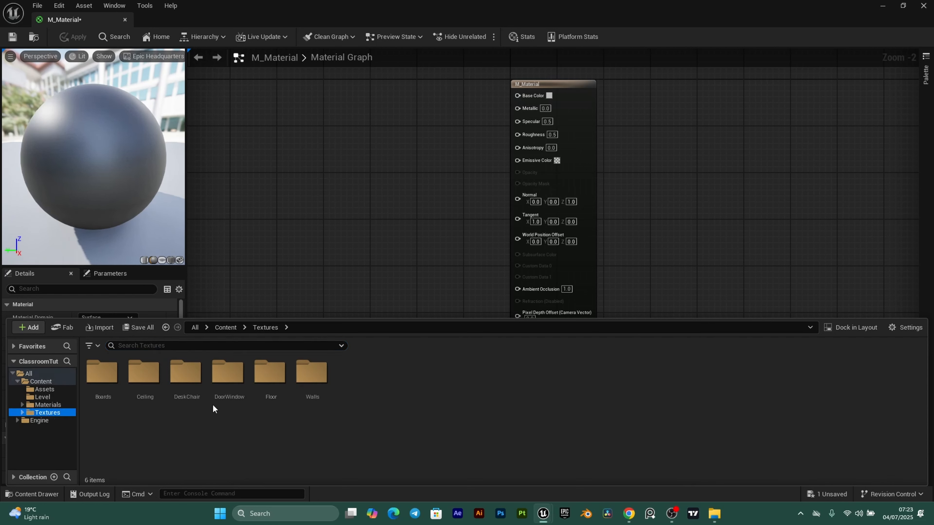
{"action": "double_click", "coordinate": [270, 380]}
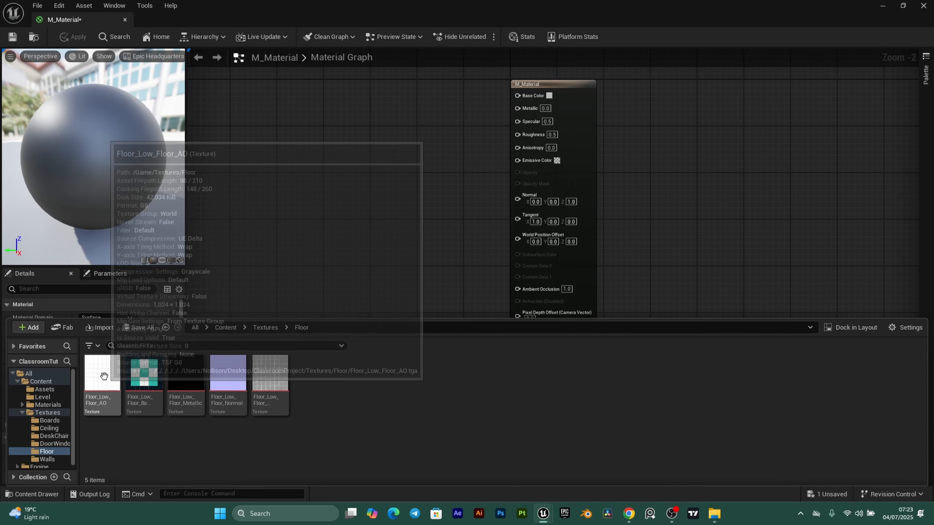
{"action": "key", "text": "ctrl+a"}
{"action": "left_click_drag", "start_coordinate": [116, 389], "coordinate": [308, 107]}
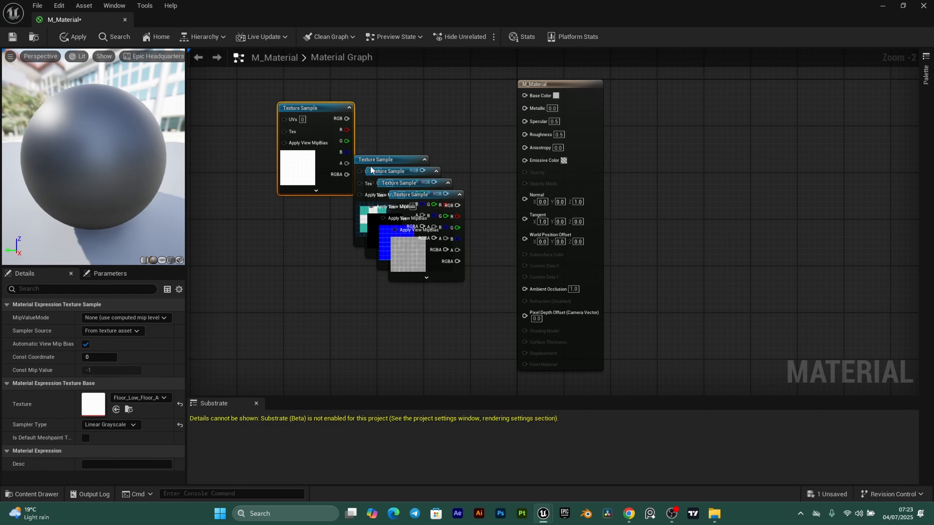
- Connect the floor textures to Base Color, Metallic, Ambient Occlusion and Roughness
{"action": "left_click_drag", "start_coordinate": [398, 159], "coordinate": [304, 243]}
{"action": "left_click_drag", "start_coordinate": [416, 171], "coordinate": [237, 113]}
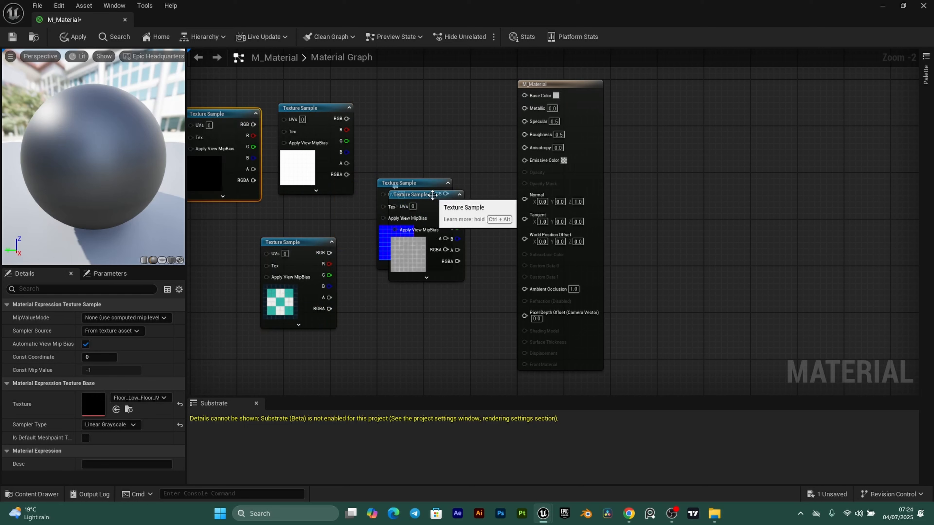
{"action": "left_click_drag", "start_coordinate": [433, 195], "coordinate": [426, 318]}
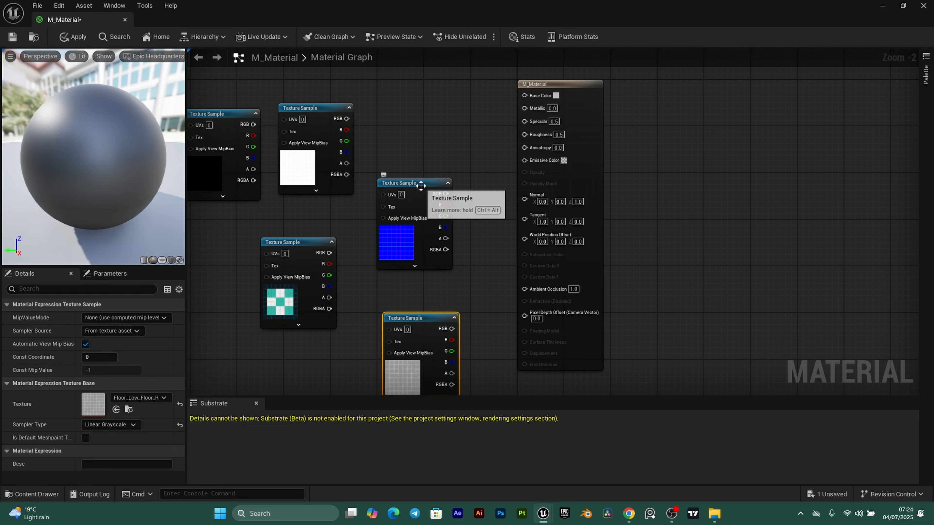
{"action": "left_click_drag", "start_coordinate": [299, 243], "coordinate": [530, 101]}
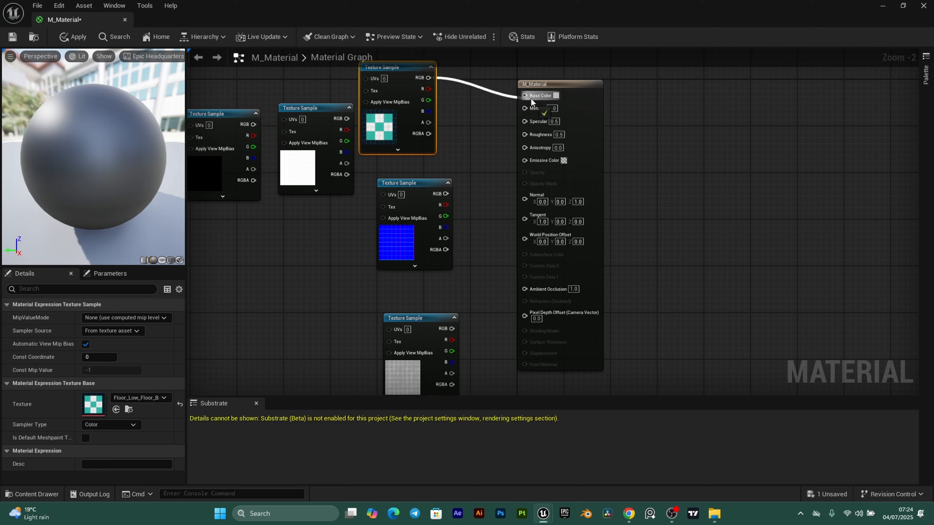
{"action": "left_click_drag", "start_coordinate": [423, 183], "coordinate": [525, 197]}
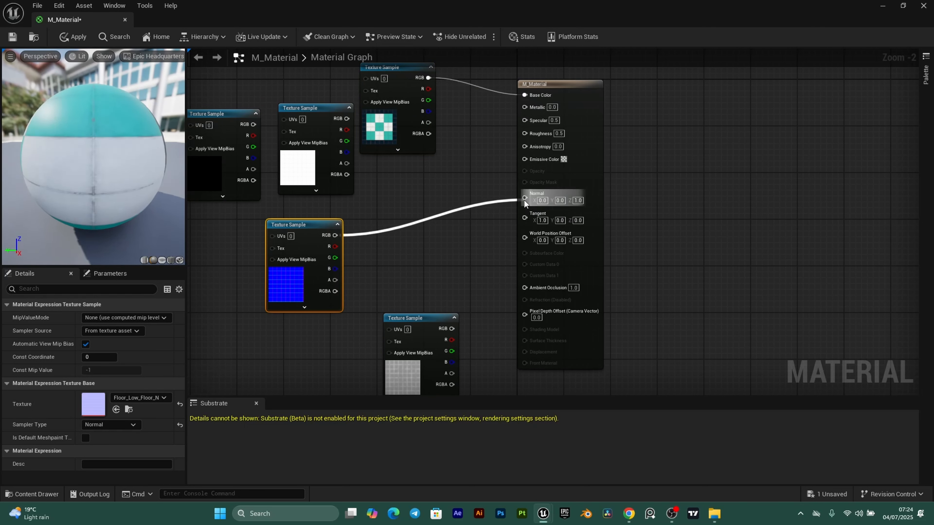
{"action": "left_click", "coordinate": [235, 118]}
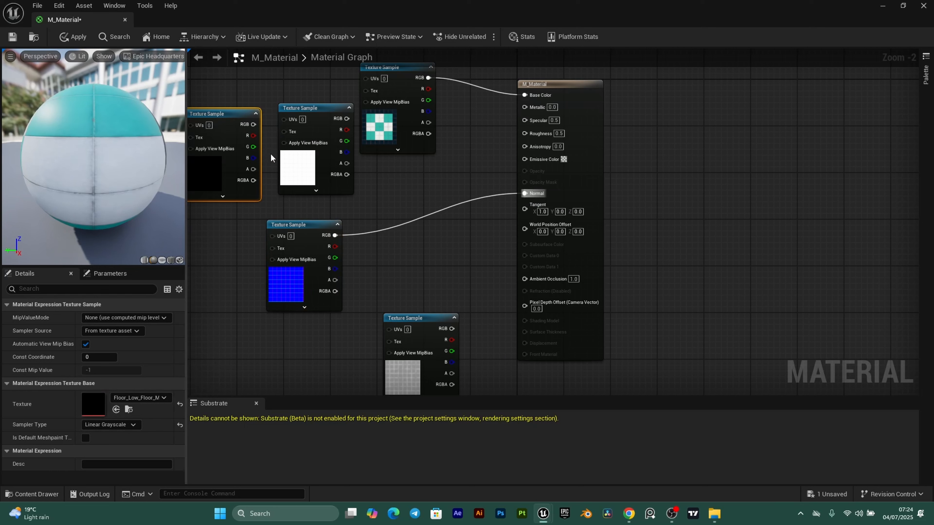
{"action": "left_click_drag", "start_coordinate": [253, 124], "coordinate": [524, 107]}
{"action": "left_click", "coordinate": [297, 127]}
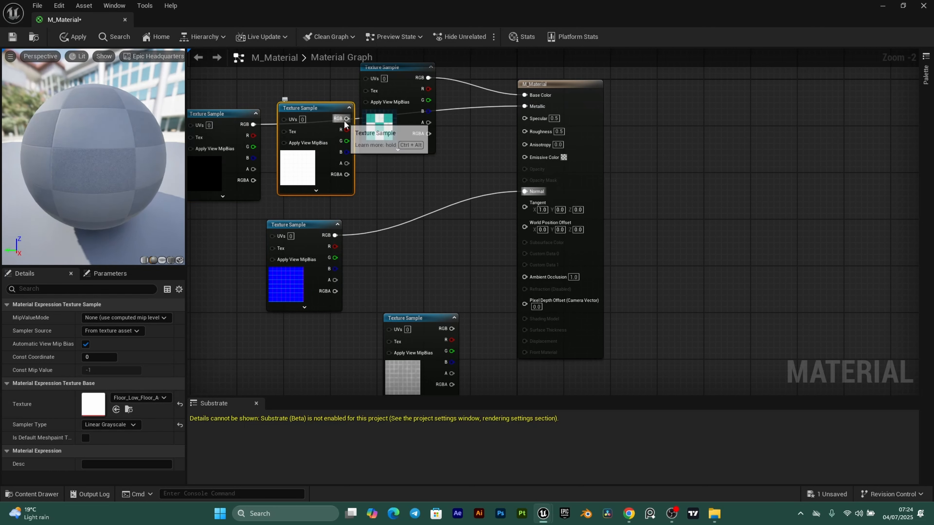
{"action": "left_click_drag", "start_coordinate": [347, 119], "coordinate": [524, 279]}
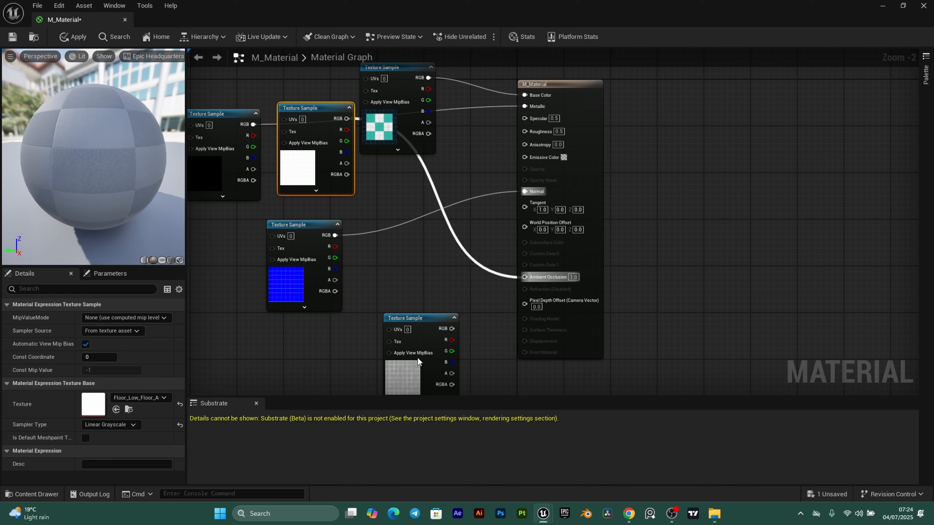
{"action": "left_click_drag", "start_coordinate": [407, 323], "coordinate": [526, 132]}
{"action": "right_click_drag", "start_coordinate": [377, 186], "coordinate": [447, 282]}
- Arrange the five texture nodes into a neat column beside the material node
{"action": "left_click_drag", "start_coordinate": [461, 164], "coordinate": [380, 76]}
{"action": "left_click_drag", "start_coordinate": [400, 208], "coordinate": [377, 284]}
{"action": "left_click_drag", "start_coordinate": [292, 211], "coordinate": [382, 176]}
{"action": "right_click_drag", "start_coordinate": [259, 222], "coordinate": [299, 90]}
{"action": "left_click_drag", "start_coordinate": [439, 281], "coordinate": [333, 94]}
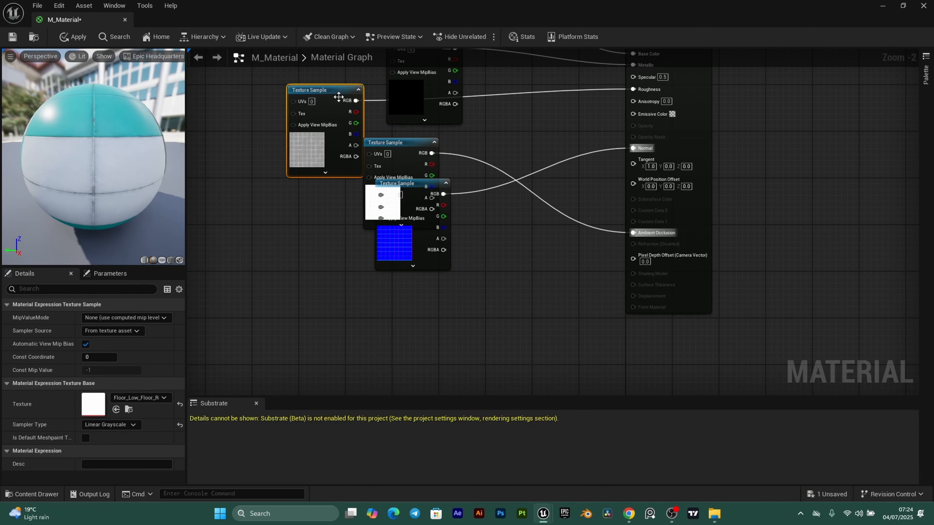
{"action": "left_click_drag", "start_coordinate": [415, 142], "coordinate": [426, 317]}
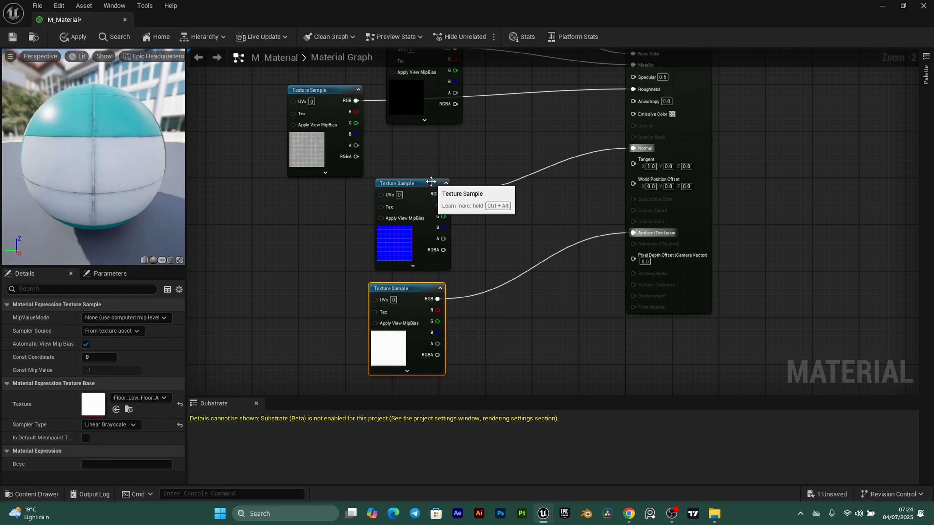
{"action": "right_click_drag", "start_coordinate": [427, 184], "coordinate": [428, 236]}
{"action": "left_click_drag", "start_coordinate": [291, 271], "coordinate": [423, 386]}
{"action": "right_click_drag", "start_coordinate": [465, 245], "coordinate": [441, 145]}
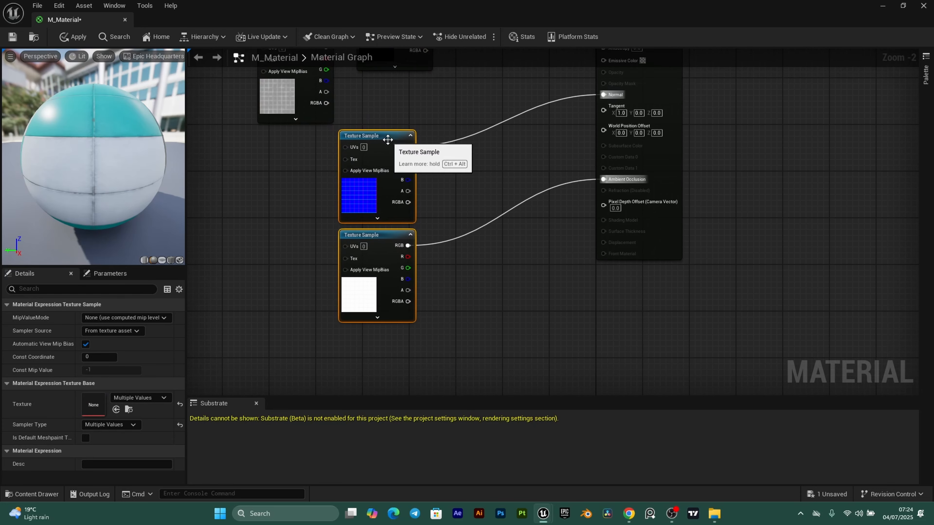
{"action": "left_click_drag", "start_coordinate": [290, 59], "coordinate": [401, 172]}
{"action": "left_click_drag", "start_coordinate": [336, 118], "coordinate": [349, 184]}
- Convert the base-colour texture sample into a parameter named BaseColor
{"action": "key", "text": "Home"}
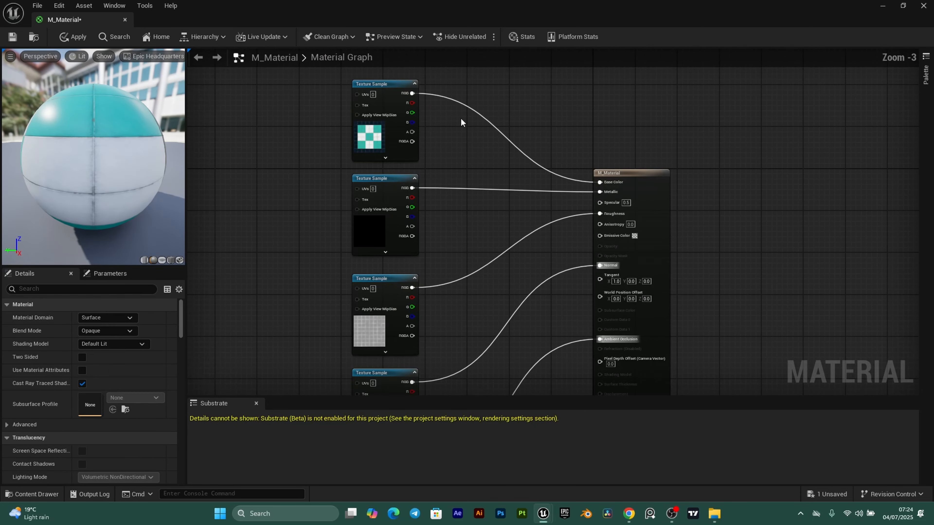
{"action": "scroll", "coordinate": [447, 209], "scroll_direction": "up", "scroll_amount": 1}
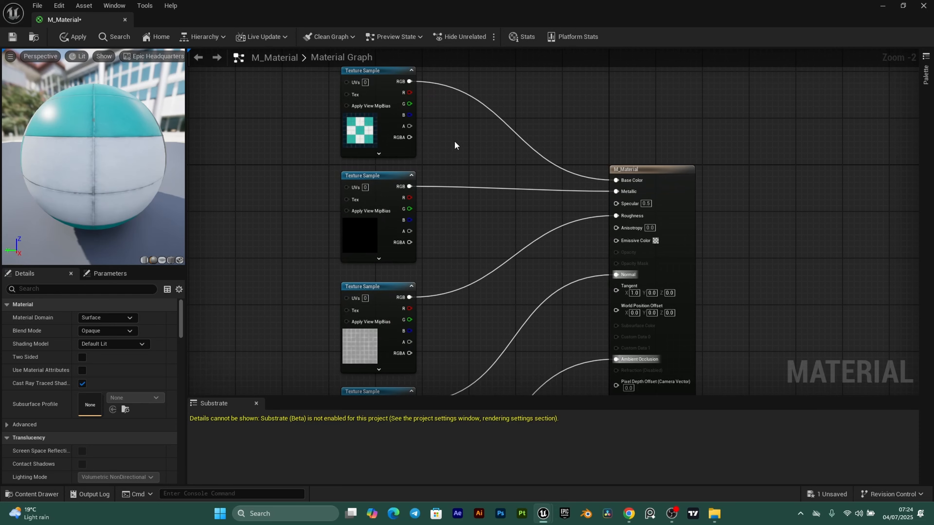
{"action": "right_click_drag", "start_coordinate": [454, 144], "coordinate": [495, 196]}
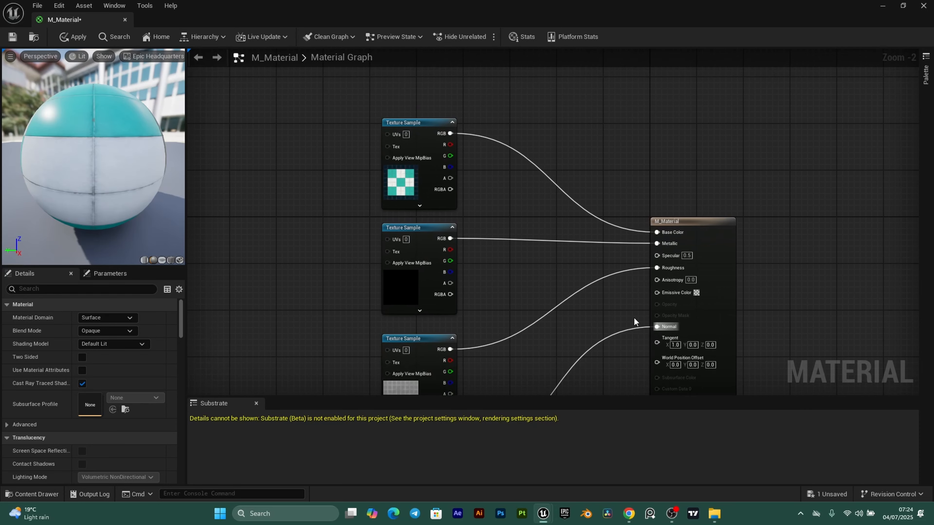
{"action": "left_click_drag", "start_coordinate": [369, 88], "coordinate": [754, 281]}
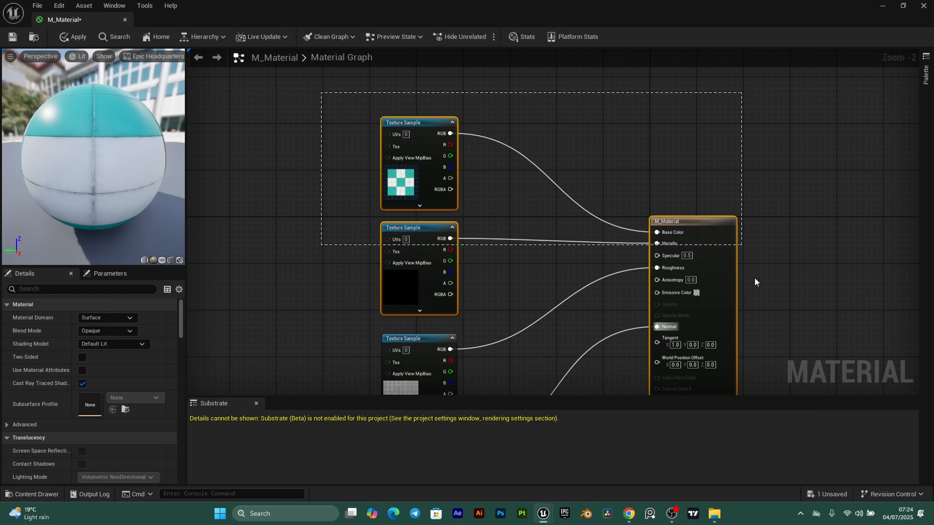
{"action": "left_click_drag", "start_coordinate": [759, 333], "coordinate": [778, 359]}
{"action": "left_click", "coordinate": [593, 119]}
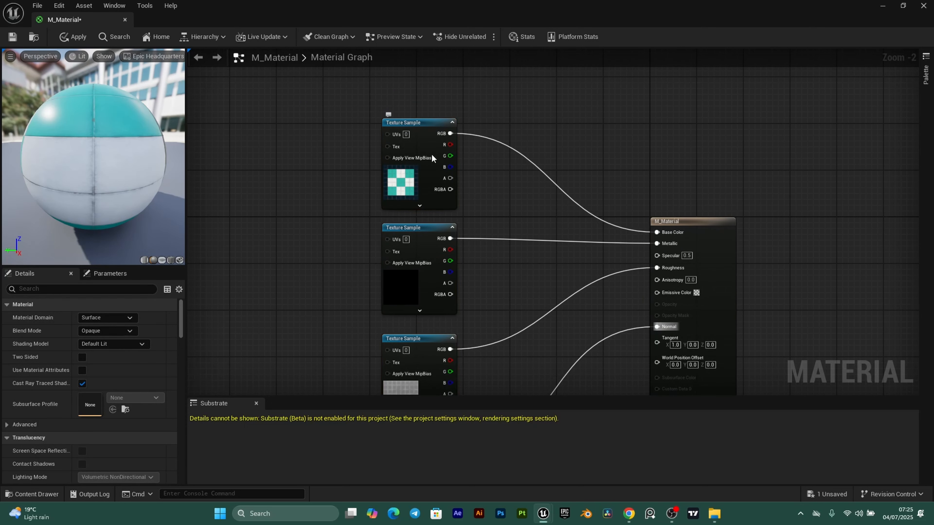
{"action": "left_click", "coordinate": [421, 124]}
{"action": "right_click", "coordinate": [422, 124]}
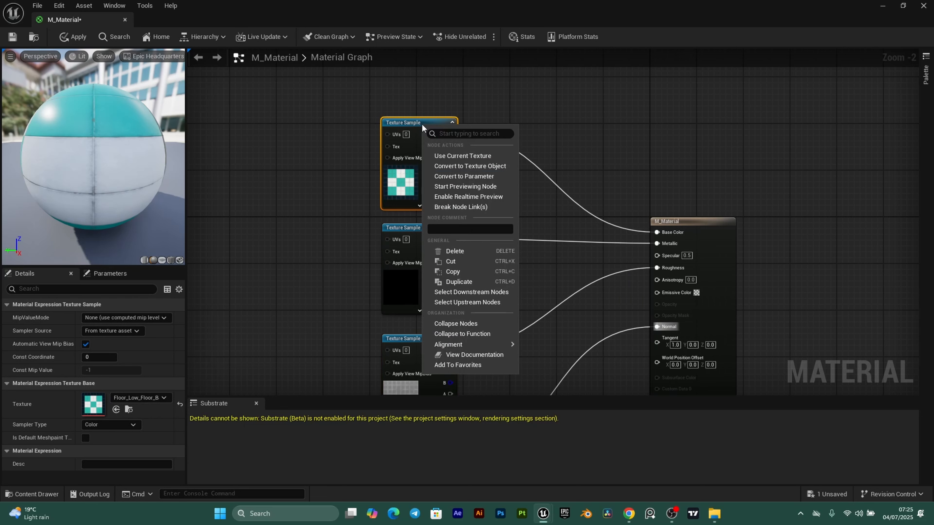
{"action": "left_click", "coordinate": [458, 177]}
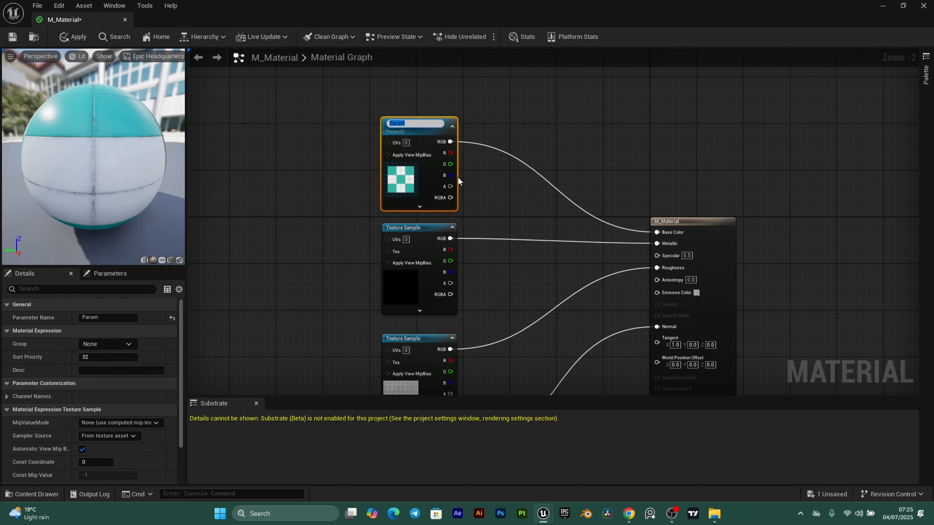
{"action": "type", "text": "BaseColor"}
{"action": "key", "text": "Return"}
- Convert the metallic and roughness samples into parameters named Metallic and Roughness
{"action": "left_click", "coordinate": [424, 229]}
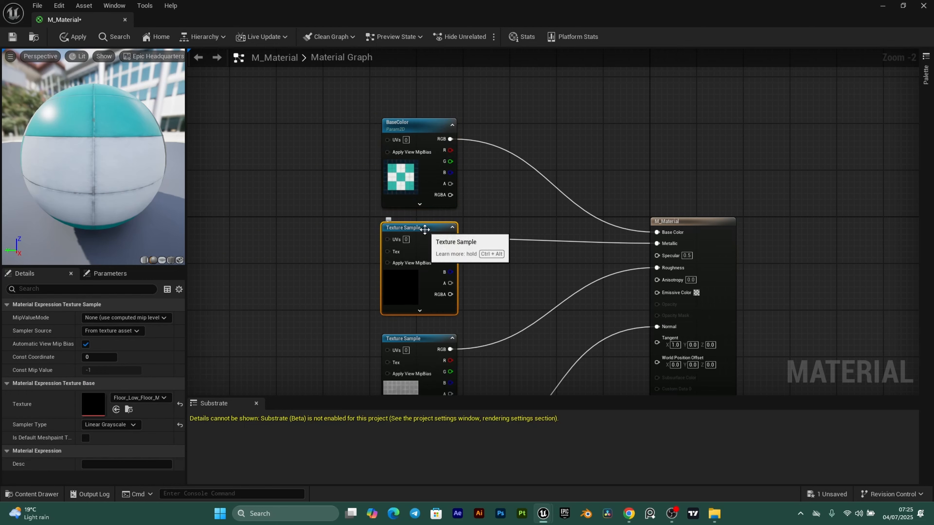
{"action": "right_click", "coordinate": [425, 229]}
{"action": "left_click", "coordinate": [483, 282]}
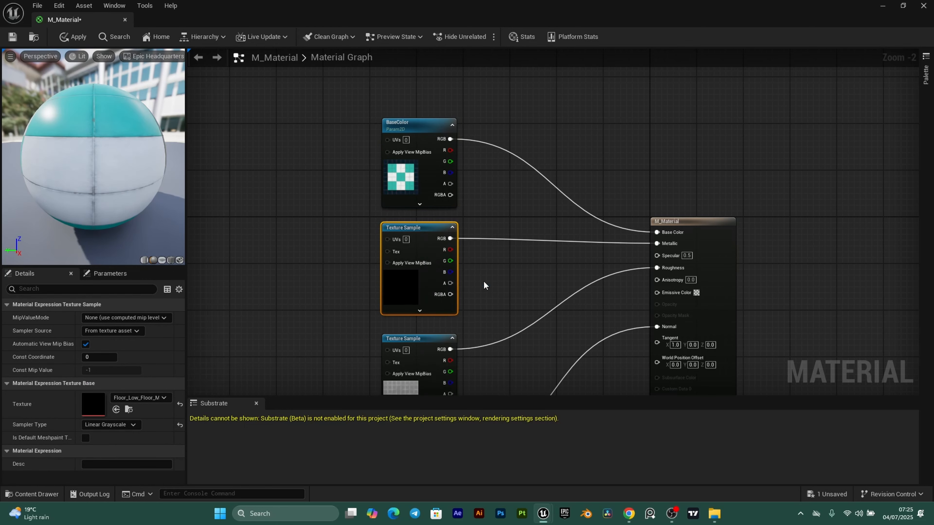
{"action": "type", "text": "tallic"}
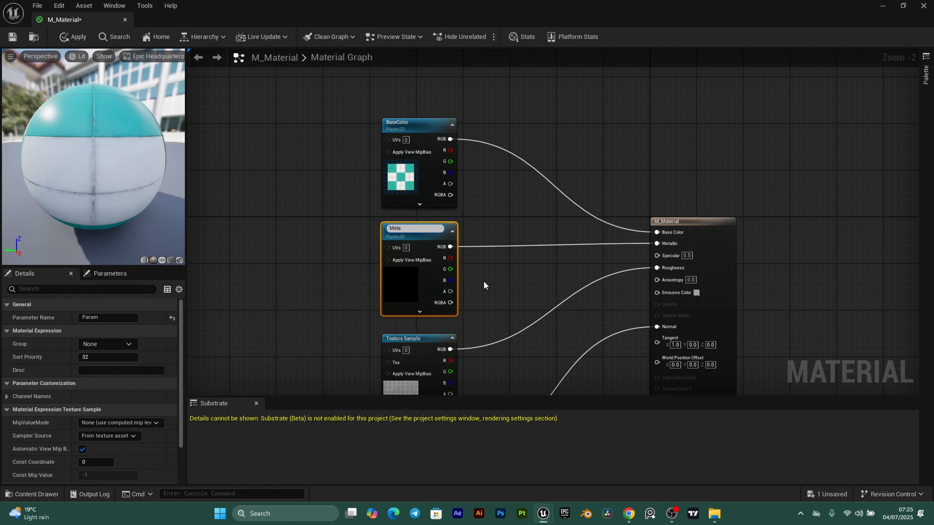
{"action": "key", "text": "Return"}
{"action": "left_click", "coordinate": [328, 295]}
{"action": "right_click_drag", "start_coordinate": [575, 304], "coordinate": [575, 164]}
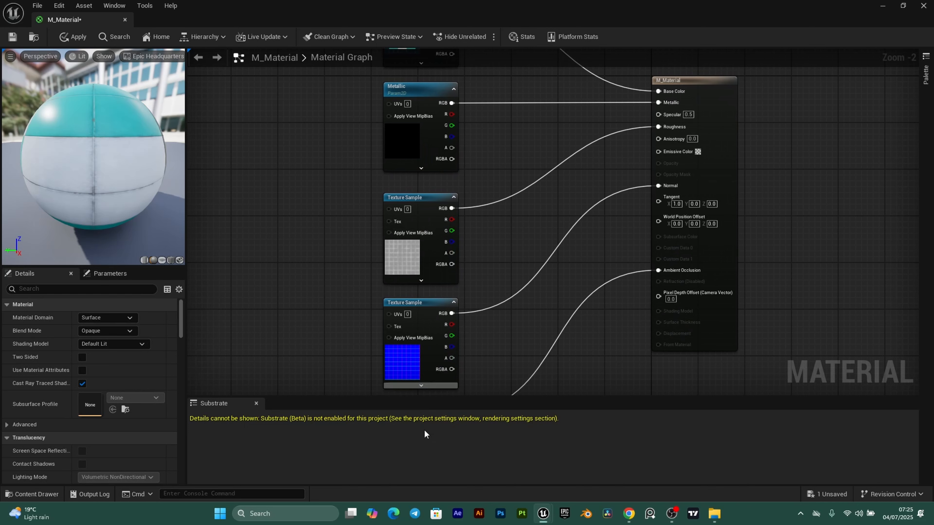
{"action": "left_click", "coordinate": [428, 198]}
{"action": "right_click", "coordinate": [428, 198]}
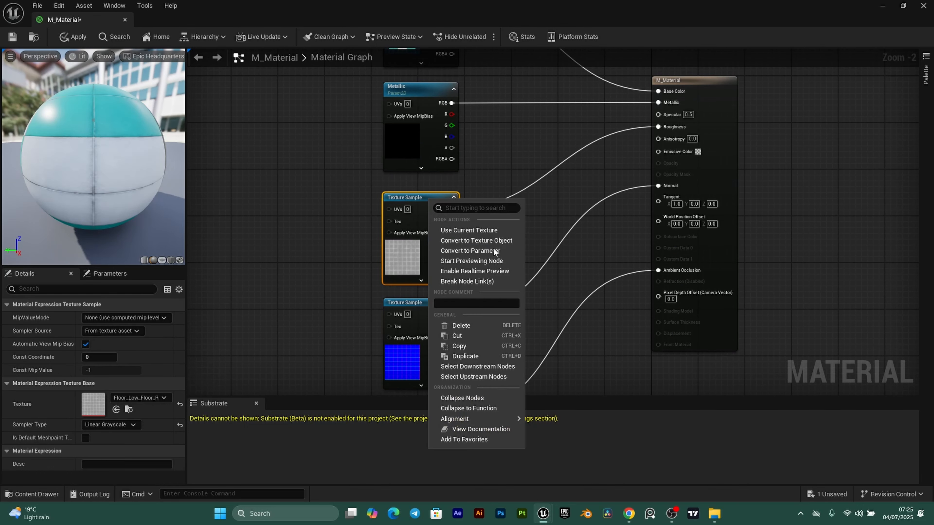
{"action": "left_click", "coordinate": [472, 249]}
{"action": "type", "text": "R"}
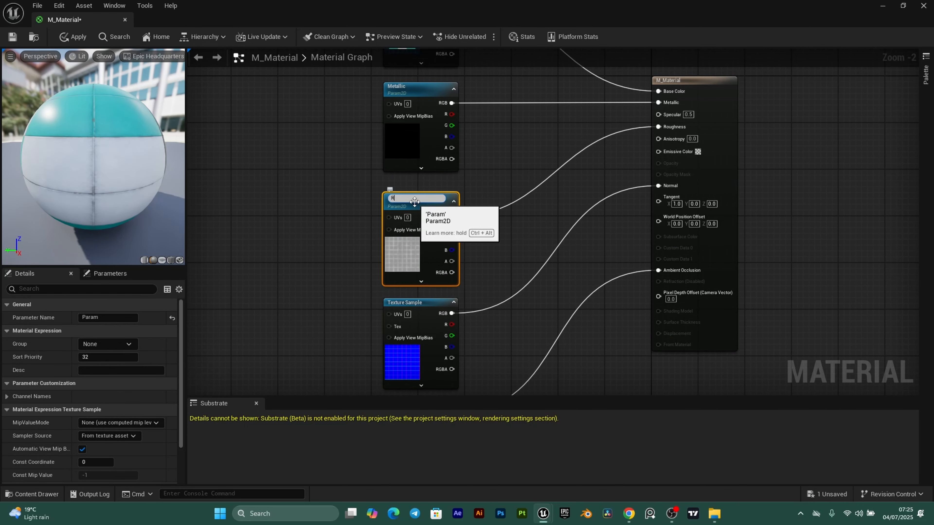
{"action": "type", "text": "oughness"}
{"action": "key", "text": "Return"}
{"action": "left_click", "coordinate": [327, 268]}
- Convert the normal map and ambient occlusion samples into parameters named Normal and AO
{"action": "right_click_drag", "start_coordinate": [328, 269], "coordinate": [411, 187]}
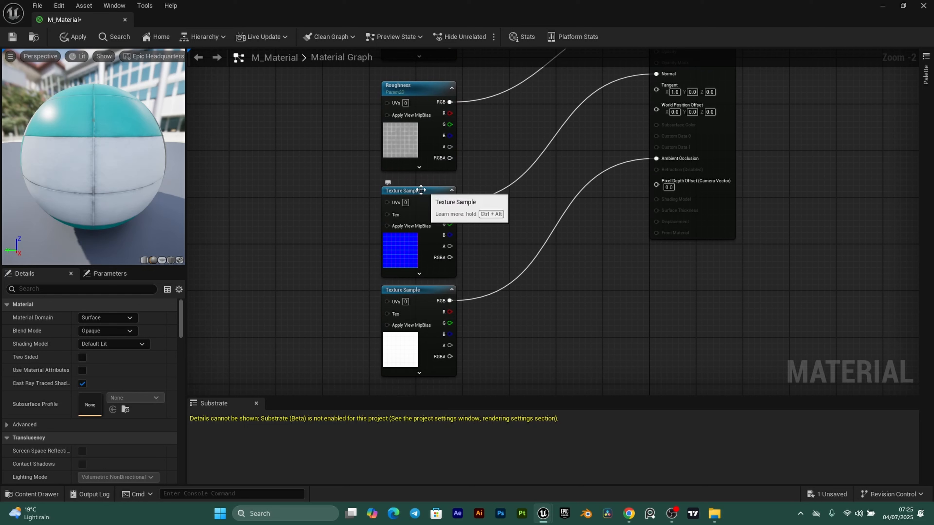
{"action": "right_click", "coordinate": [418, 190]}
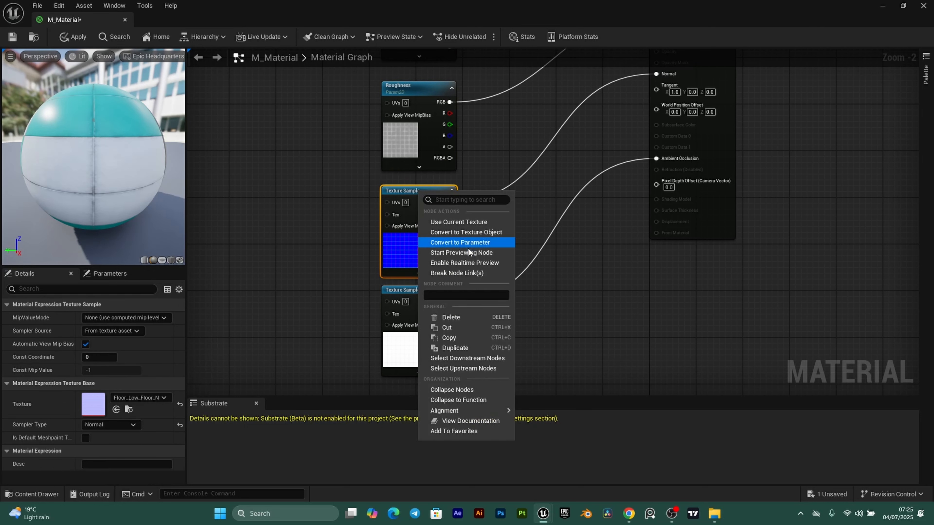
{"action": "left_click", "coordinate": [390, 222]}
{"action": "type", "text": "Normal"}
{"action": "key", "text": "Return"}
{"action": "left_click", "coordinate": [404, 281]}
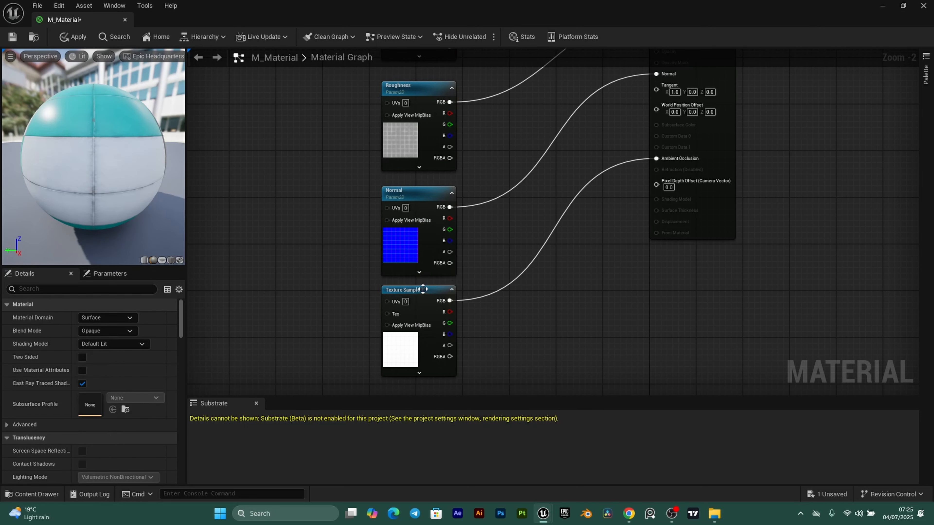
{"action": "left_click", "coordinate": [425, 293]}
{"action": "right_click", "coordinate": [424, 294]}
{"action": "left_click", "coordinate": [452, 282]}
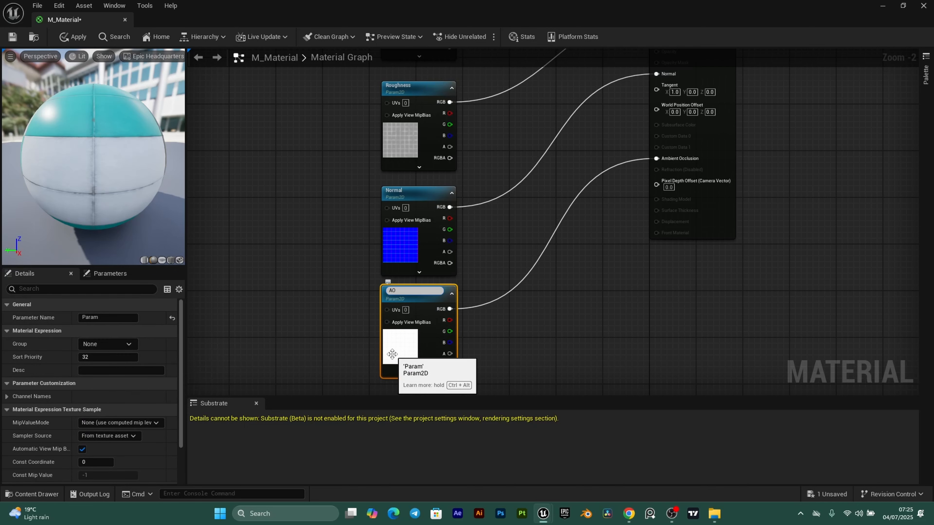
{"action": "type", "text": "AO"}
{"action": "key", "text": "Return"}
{"action": "left_click", "coordinate": [294, 180]}
{"action": "right_click_drag", "start_coordinate": [309, 145], "coordinate": [345, 281]}
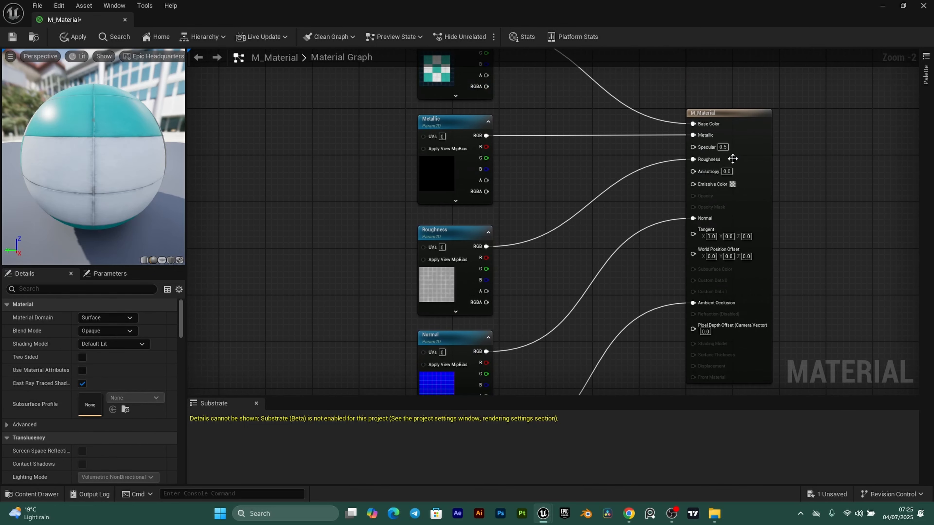
- Drag the Roughness Param2D node left, away from the other texture nodes
{"action": "scroll", "coordinate": [364, 264], "scroll_direction": "down", "scroll_amount": 1}
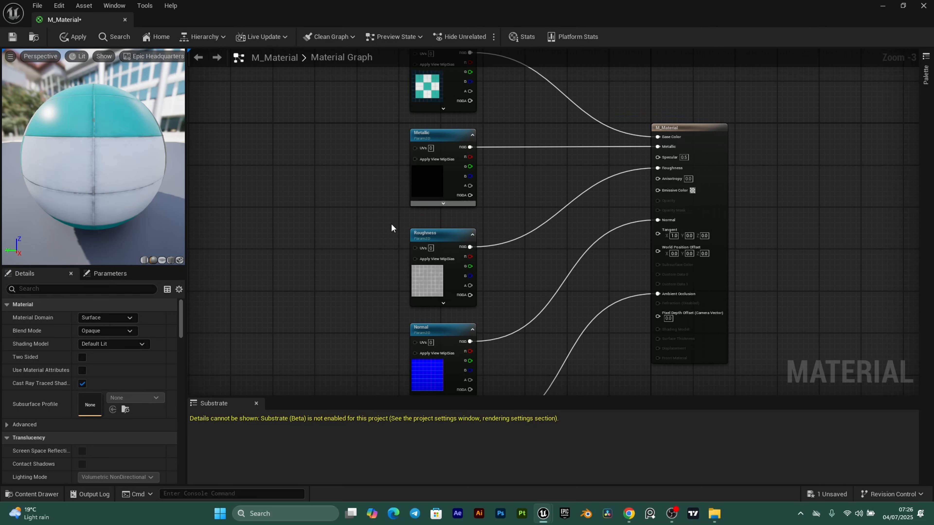
{"action": "scroll", "coordinate": [406, 266], "scroll_direction": "up", "scroll_amount": 1}
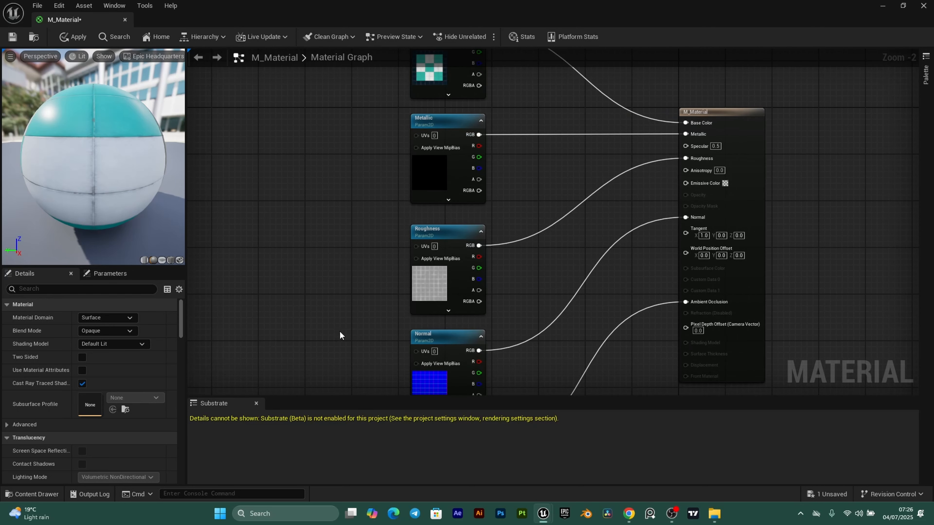
{"action": "right_click_drag", "start_coordinate": [319, 306], "coordinate": [311, 232]}
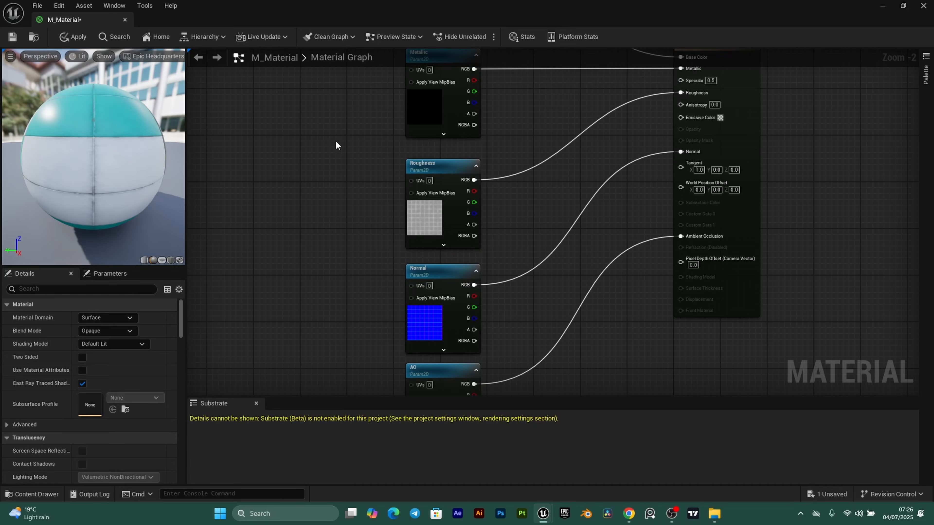
{"action": "right_click_drag", "start_coordinate": [336, 140], "coordinate": [338, 250]}
{"action": "right_click_drag", "start_coordinate": [447, 270], "coordinate": [484, 195]}
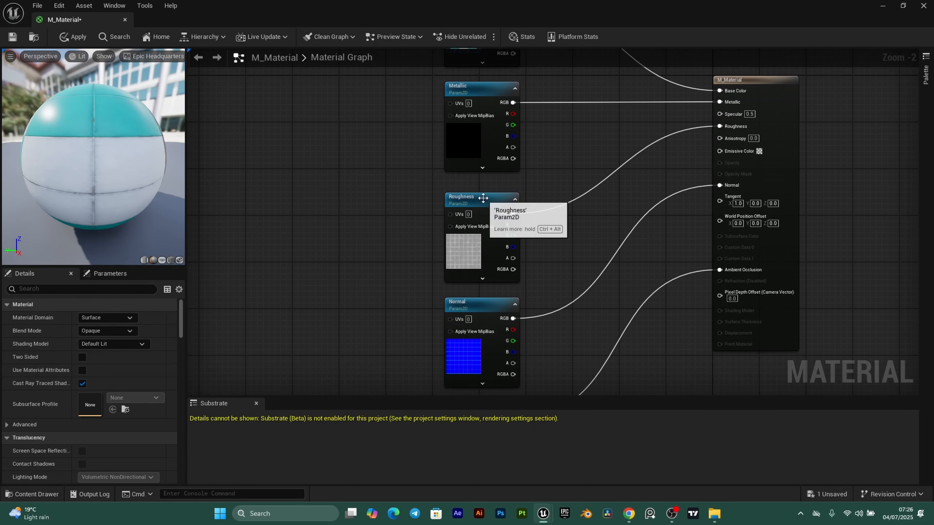
{"action": "left_click_drag", "start_coordinate": [484, 191], "coordinate": [318, 179]}
{"action": "left_click", "coordinate": [386, 284]}
{"action": "left_click", "coordinate": [348, 319]}
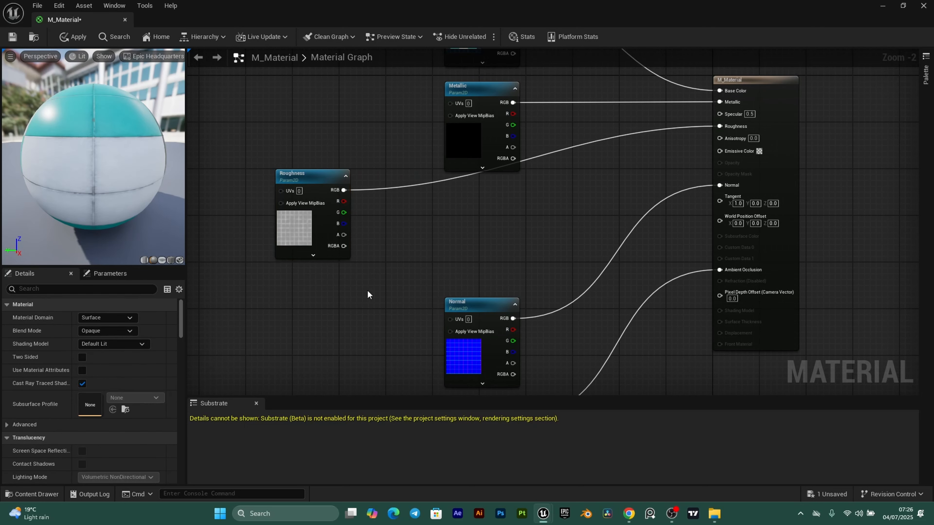
- Add a ScalarParameter node named RoughnessLevel to the graph
{"action": "right_click", "coordinate": [310, 284]}
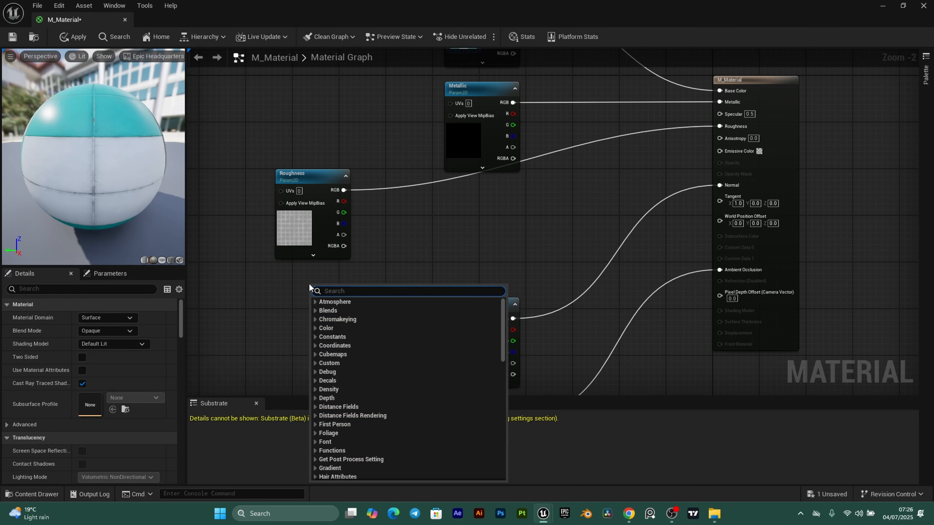
{"action": "type", "text": "scalar"}
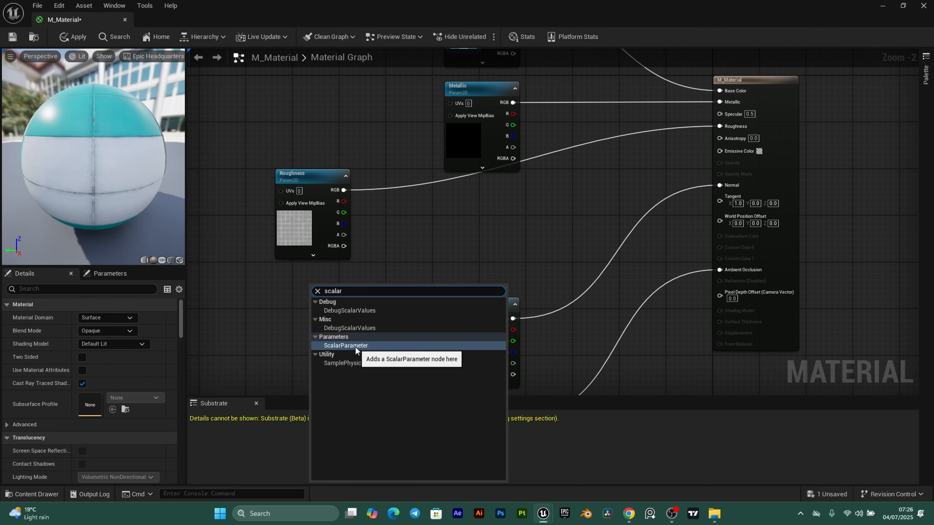
{"action": "left_click", "coordinate": [356, 346]}
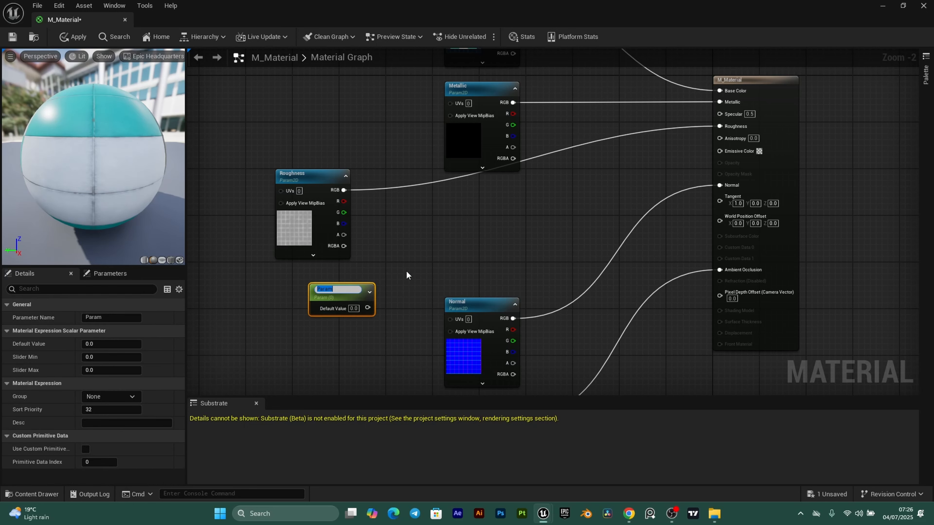
{"action": "type", "text": "RoughnessLevel"}
{"action": "key", "text": "Return"}
{"action": "left_click", "coordinate": [417, 254]}
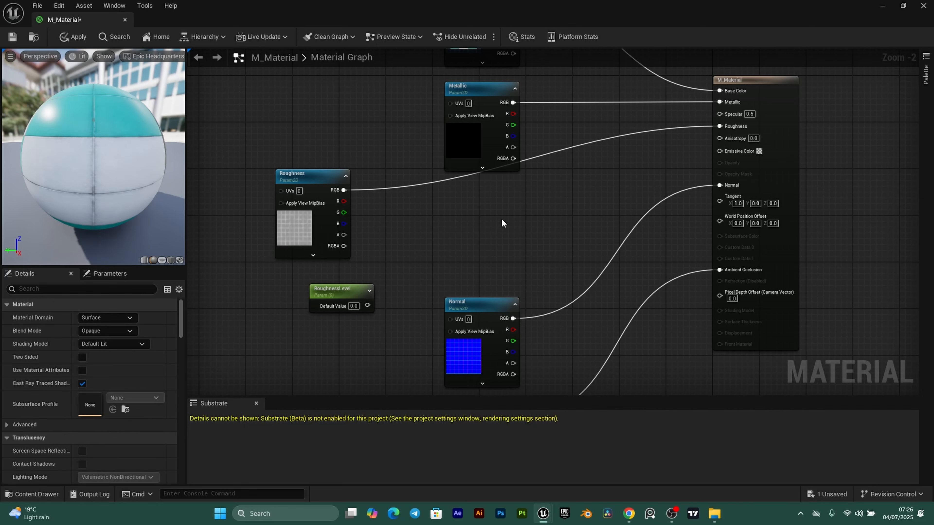
- Delete the stray 'sss' scalar node and place RoughnessLevel below the Roughness texture
{"action": "key", "text": "s"}
{"action": "left_click", "coordinate": [407, 240]}
{"action": "type", "text": "sss"}
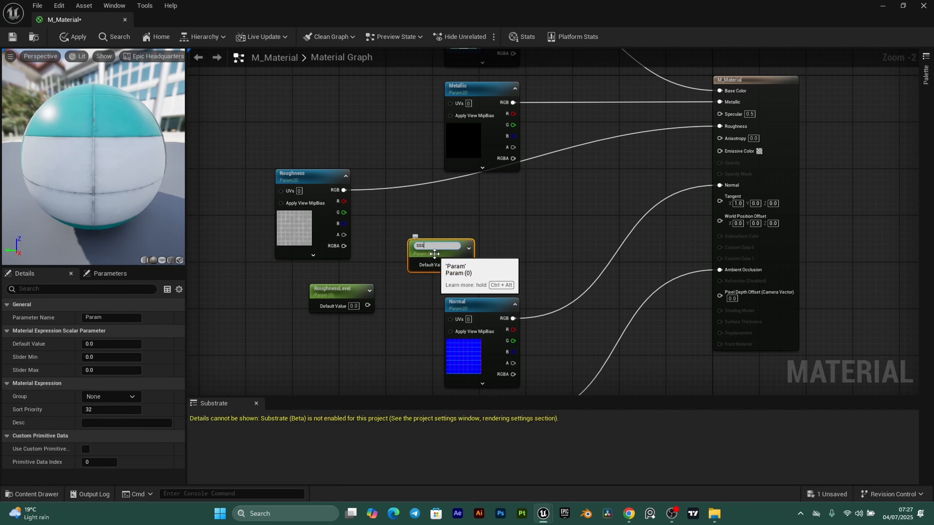
{"action": "key", "text": "Return"}
{"action": "key", "text": "Delete"}
{"action": "mouse_move", "coordinate": [346, 290]}
{"action": "left_mouse_down"}
{"action": "mouse_move", "coordinate": [323, 287]}
{"action": "mouse_move", "coordinate": [333, 288]}
{"action": "left_mouse_up"}
{"action": "left_click", "coordinate": [427, 234]}
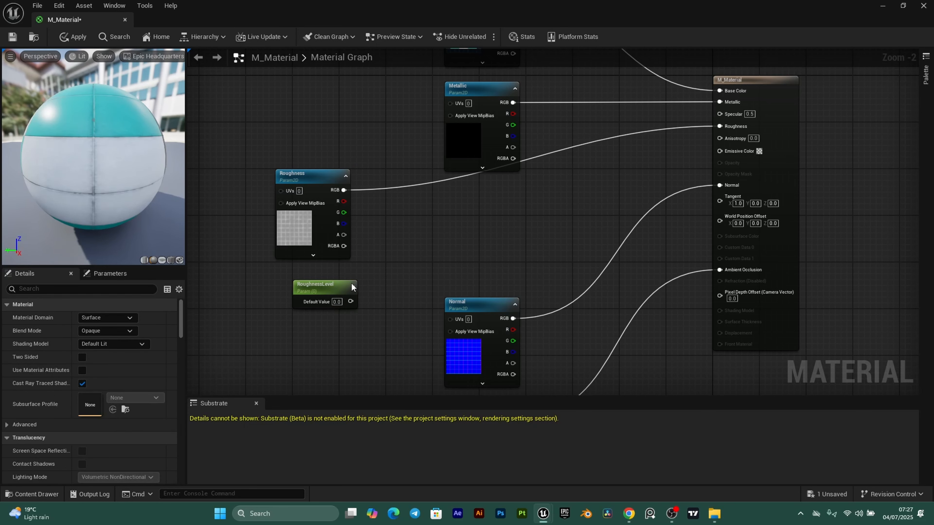
{"action": "left_click", "coordinate": [300, 213]}
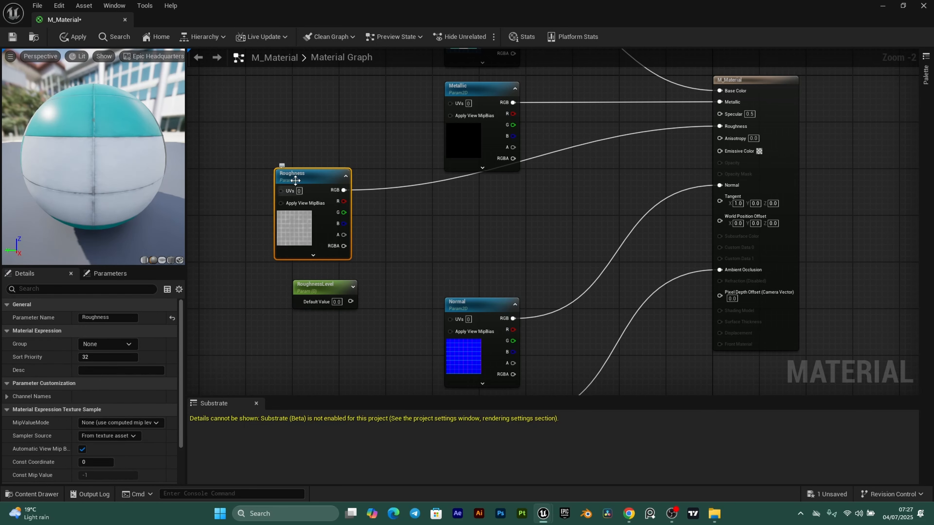
{"action": "left_click", "coordinate": [312, 289]}
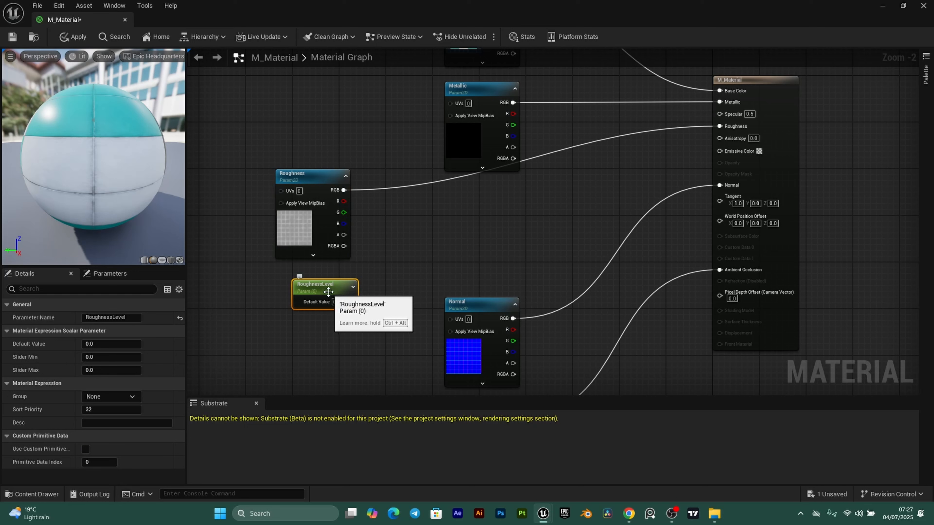
{"action": "left_click", "coordinate": [419, 255]}
- Multiply the Roughness texture by RoughnessLevel, giving RoughnessLevel a default value of 1.0
{"action": "right_click", "coordinate": [403, 245]}
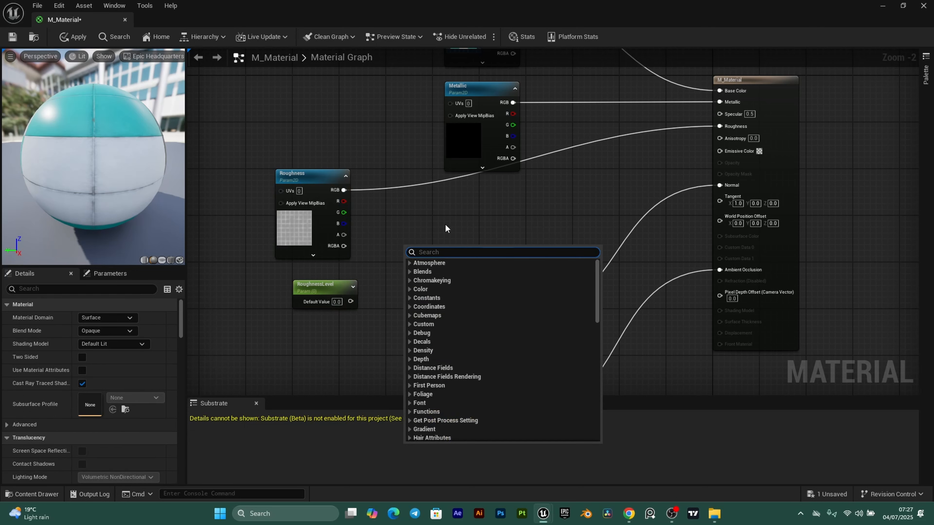
{"action": "left_click", "coordinate": [459, 216]}
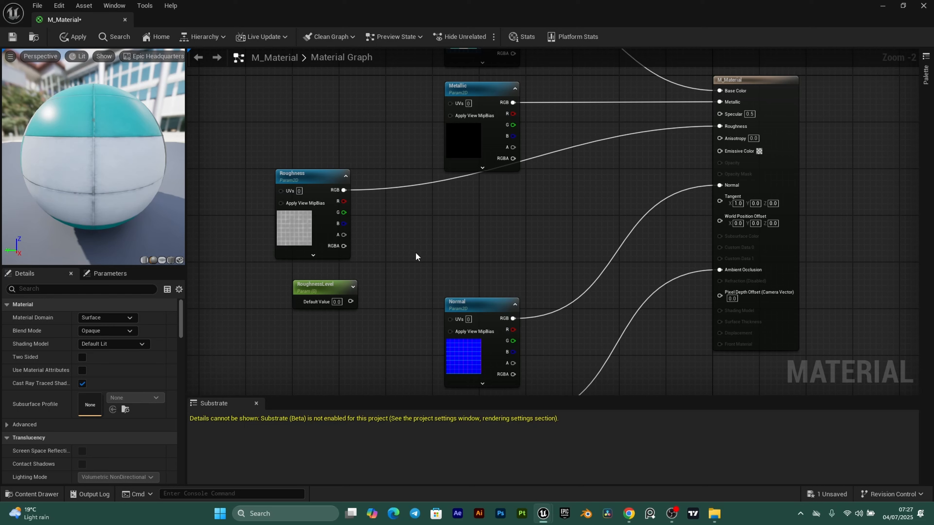
{"action": "left_click", "coordinate": [397, 234]}
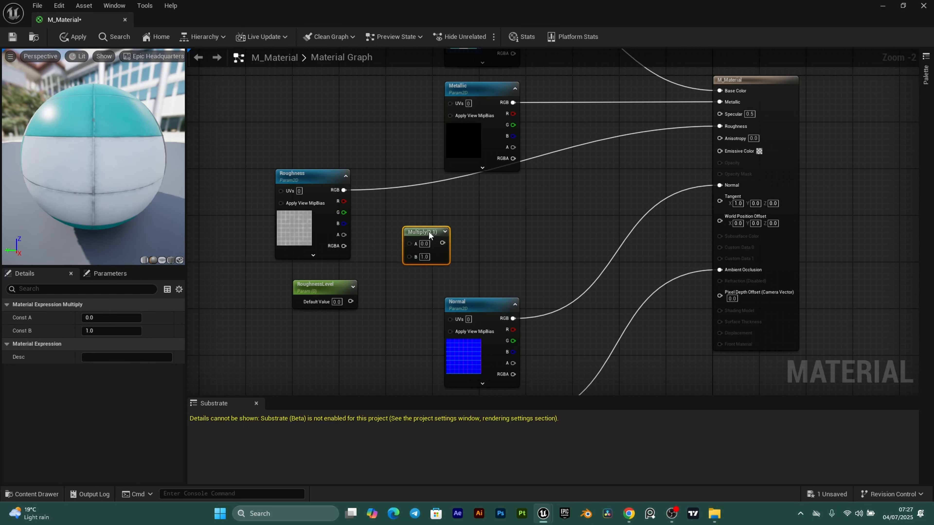
{"action": "left_click_drag", "start_coordinate": [342, 190], "coordinate": [414, 242]}
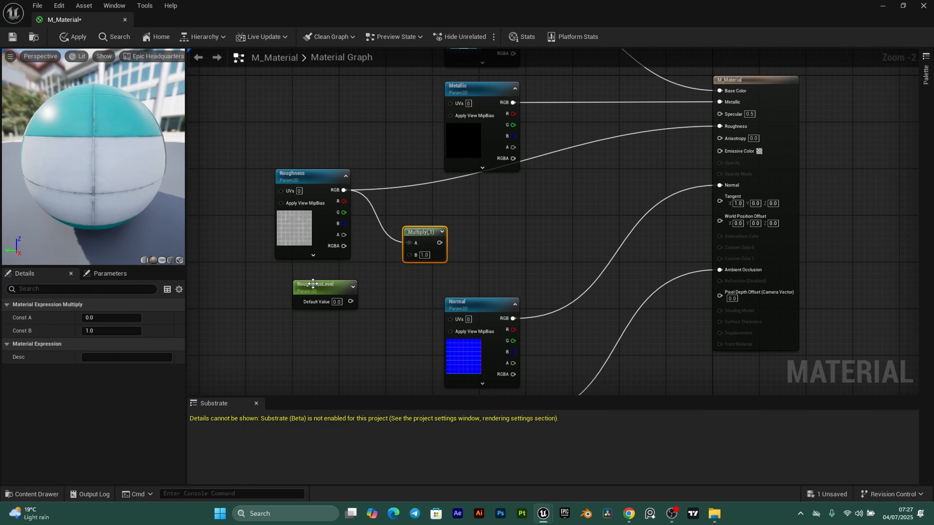
{"action": "left_click_drag", "start_coordinate": [350, 301], "coordinate": [723, 127]}
{"action": "left_click", "coordinate": [337, 302]}
{"action": "type", "text": "1"}
{"action": "key", "text": "Return"}
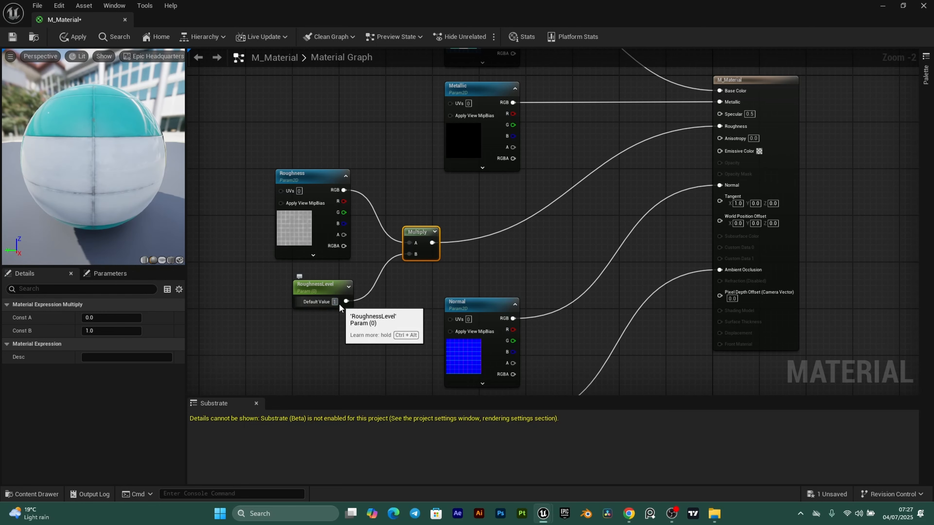
{"action": "left_click_drag", "start_coordinate": [325, 290], "coordinate": [313, 279]}
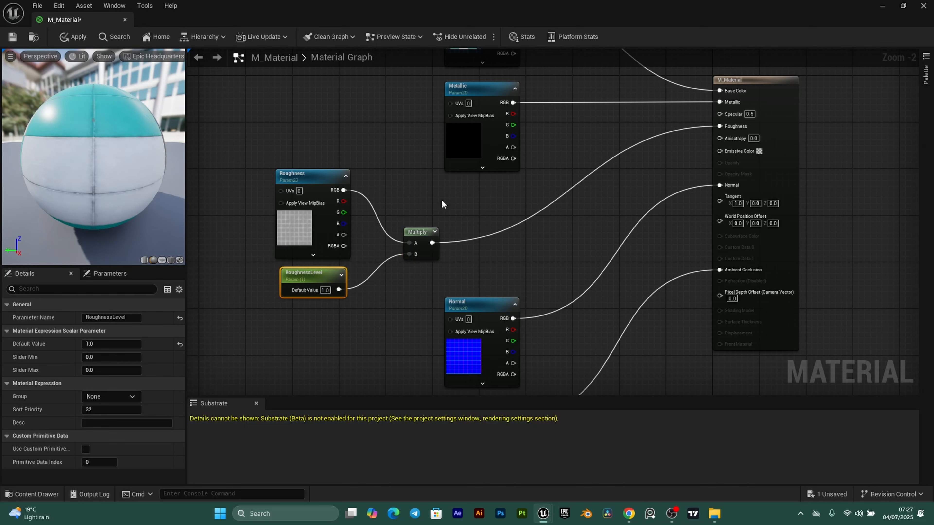
{"action": "left_click", "coordinate": [290, 260]}
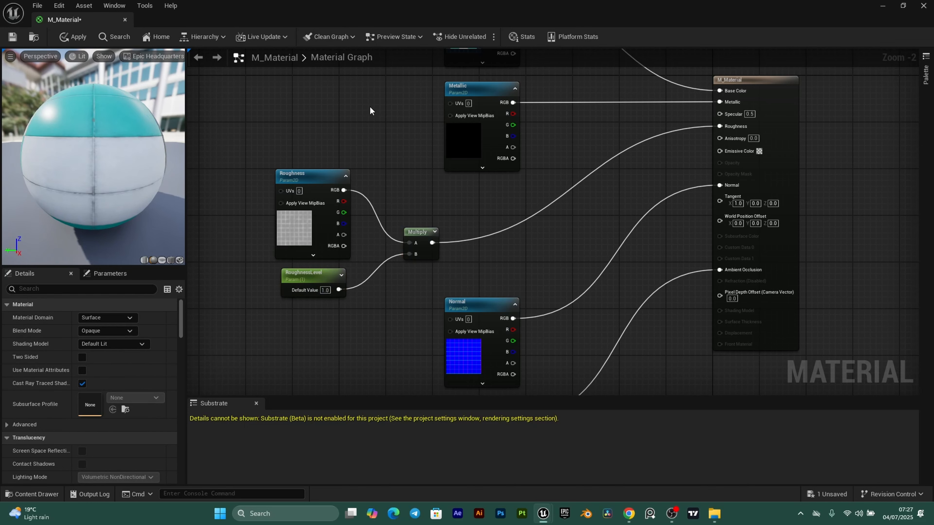
- Check the graph's connections, nudge the BaseColor node, and save M_Material
{"action": "right_click_drag", "start_coordinate": [369, 106], "coordinate": [380, 259]}
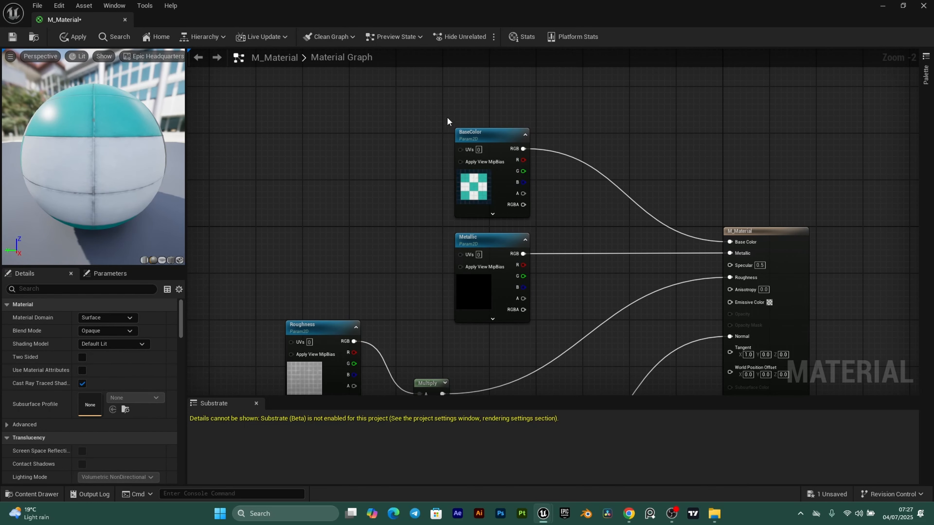
{"action": "right_click_drag", "start_coordinate": [408, 289], "coordinate": [397, 112]}
{"action": "right_click_drag", "start_coordinate": [397, 316], "coordinate": [402, 394]}
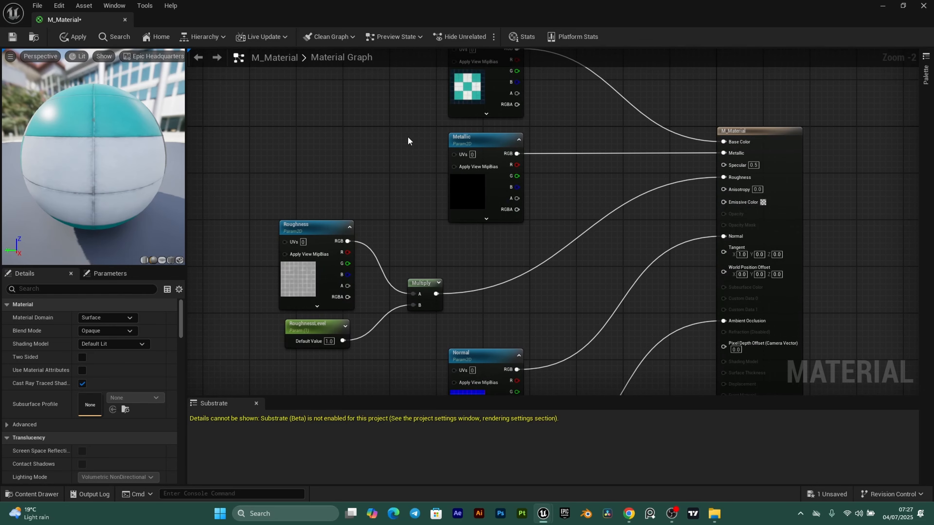
{"action": "right_click_drag", "start_coordinate": [385, 121], "coordinate": [378, 239]}
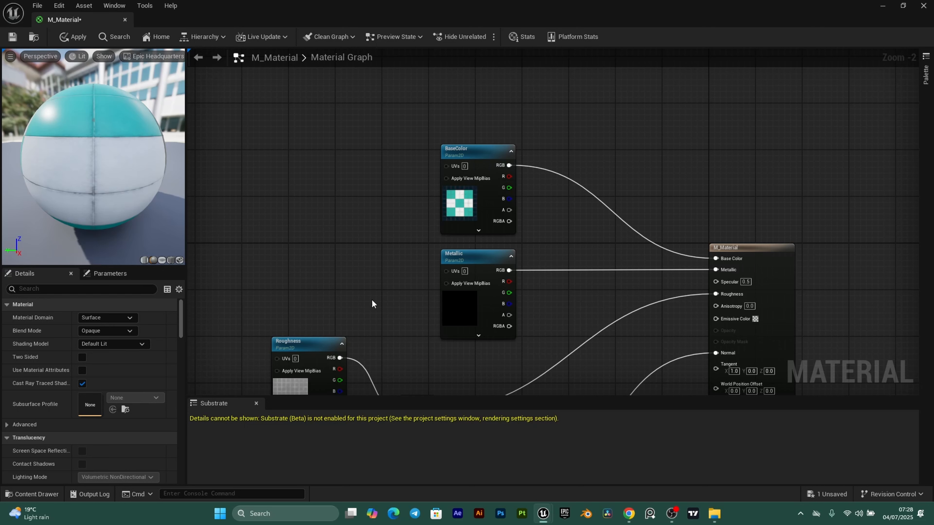
{"action": "left_click_drag", "start_coordinate": [488, 158], "coordinate": [493, 147]}
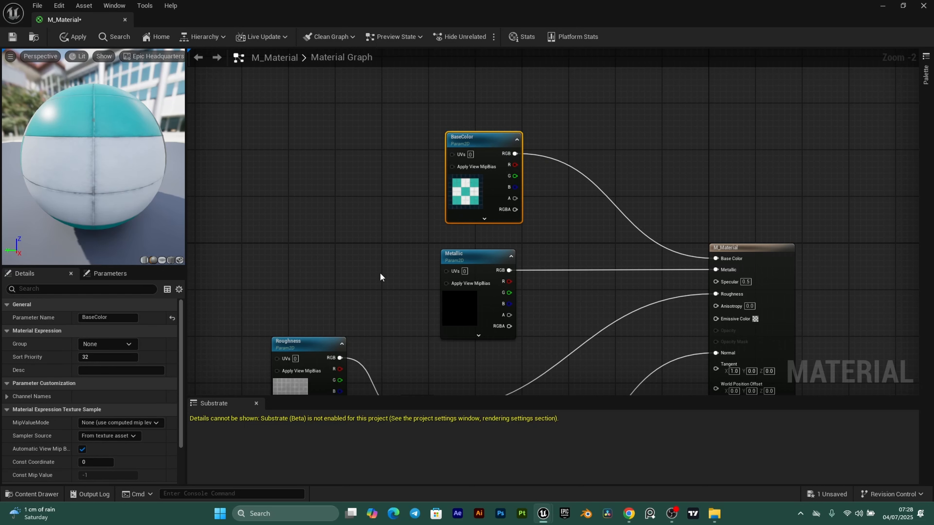
{"action": "left_click", "coordinate": [378, 283]}
{"action": "right_click_drag", "start_coordinate": [377, 289], "coordinate": [378, 126]}
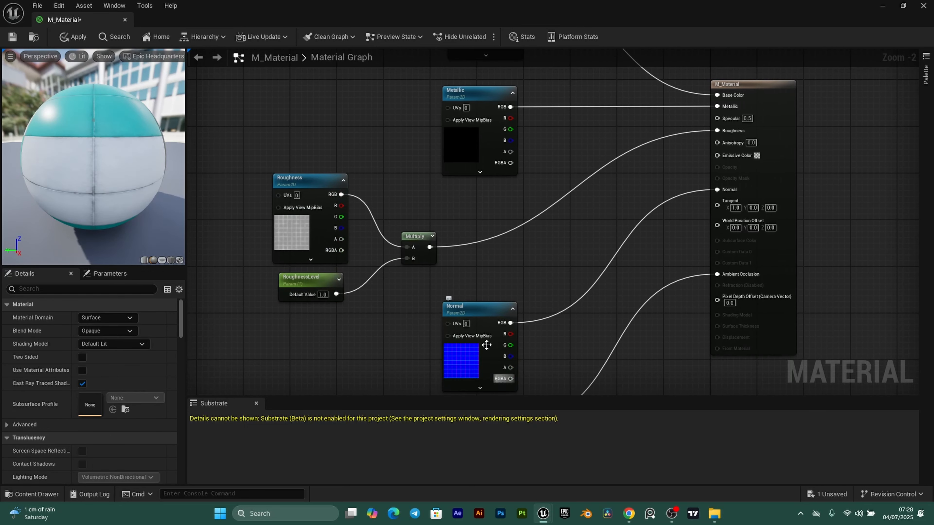
{"action": "right_click_drag", "start_coordinate": [486, 344], "coordinate": [504, 272]}
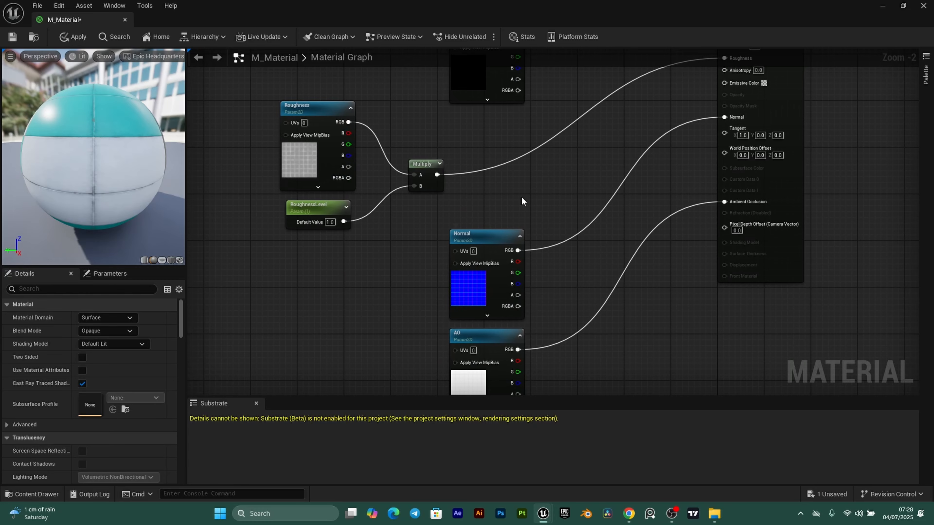
{"action": "right_click_drag", "start_coordinate": [546, 186], "coordinate": [525, 315]}
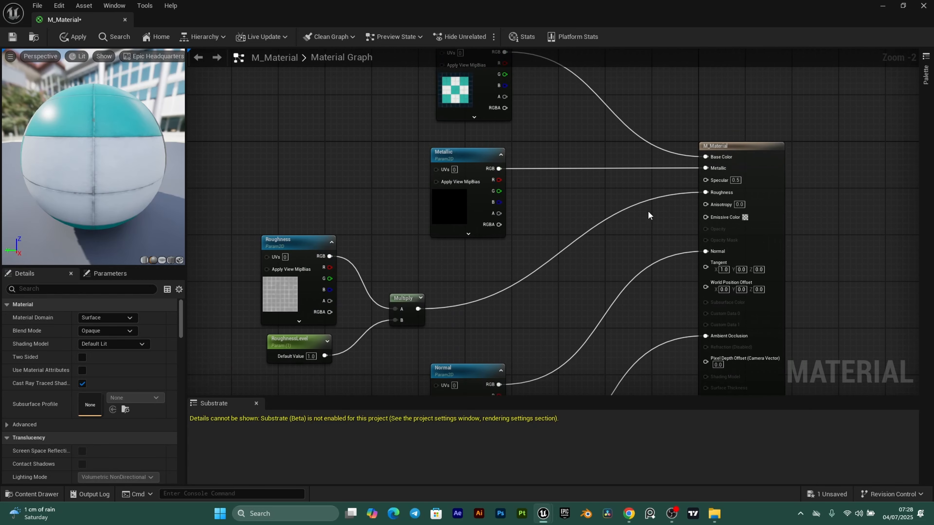
{"action": "left_click", "coordinate": [12, 36]}
- Create a material instance of M_Material named MI_Floor
{"action": "left_click", "coordinate": [125, 20]}
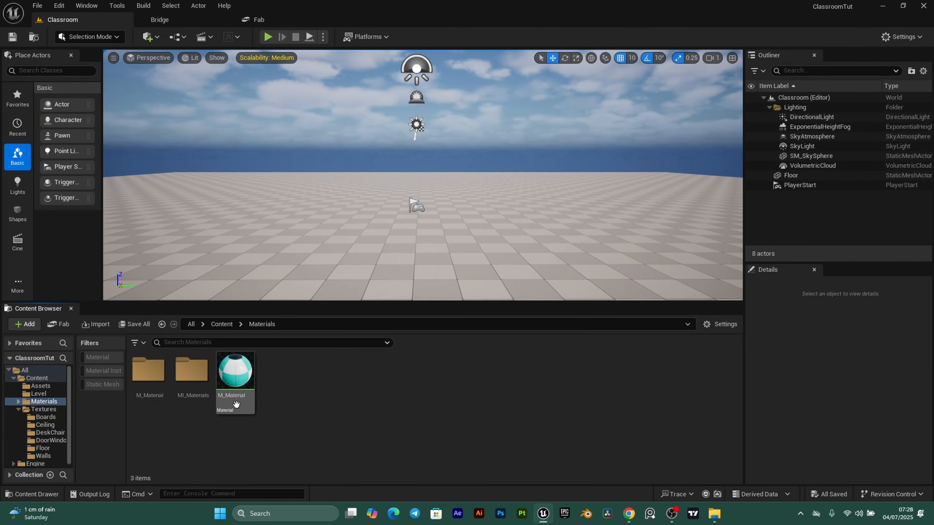
{"action": "left_click", "coordinate": [236, 374]}
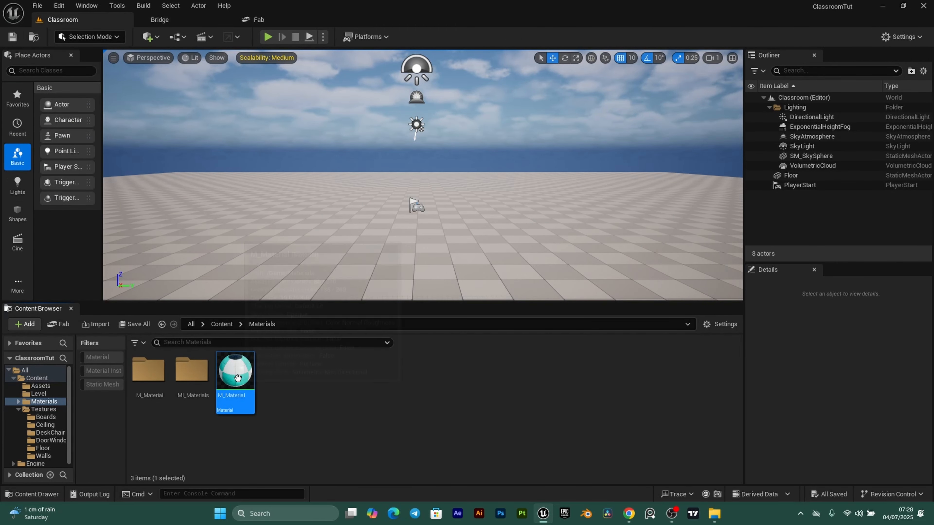
{"action": "right_click", "coordinate": [235, 373]}
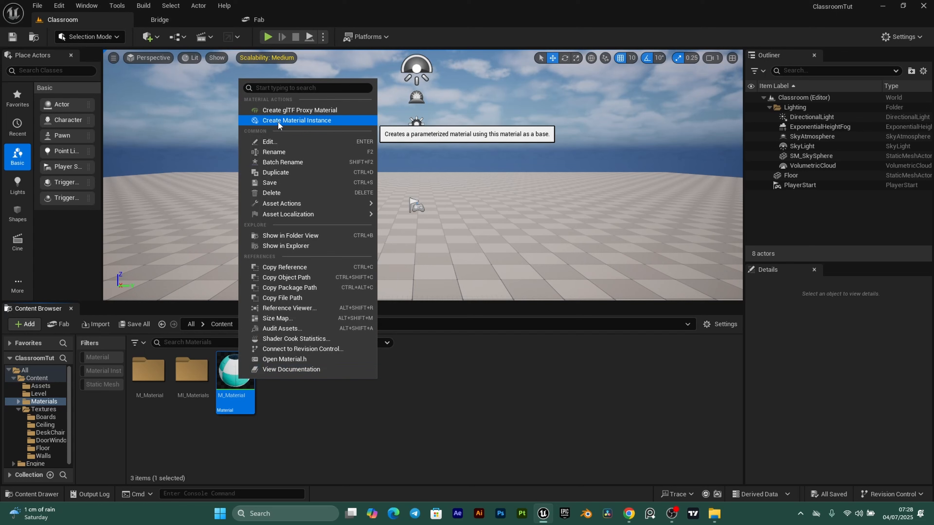
{"action": "left_click", "coordinate": [324, 121]}
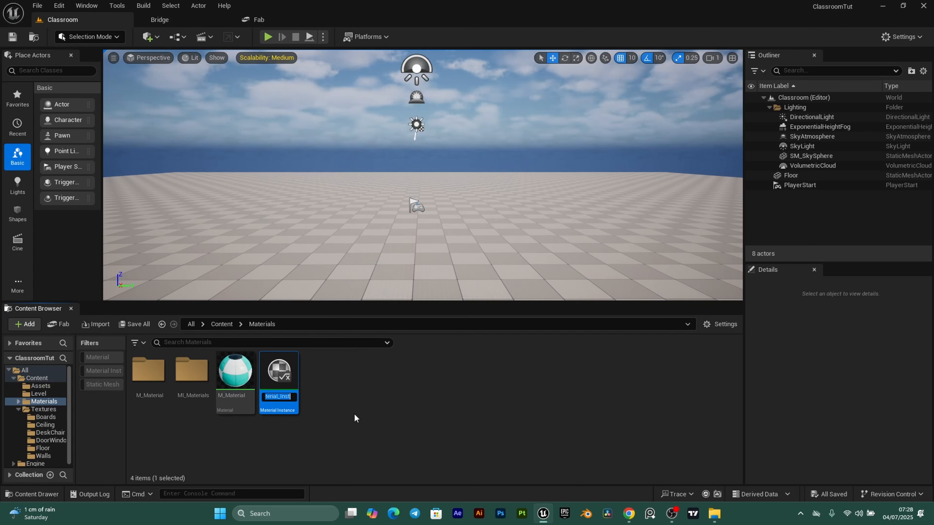
{"action": "type", "text": "MI"}
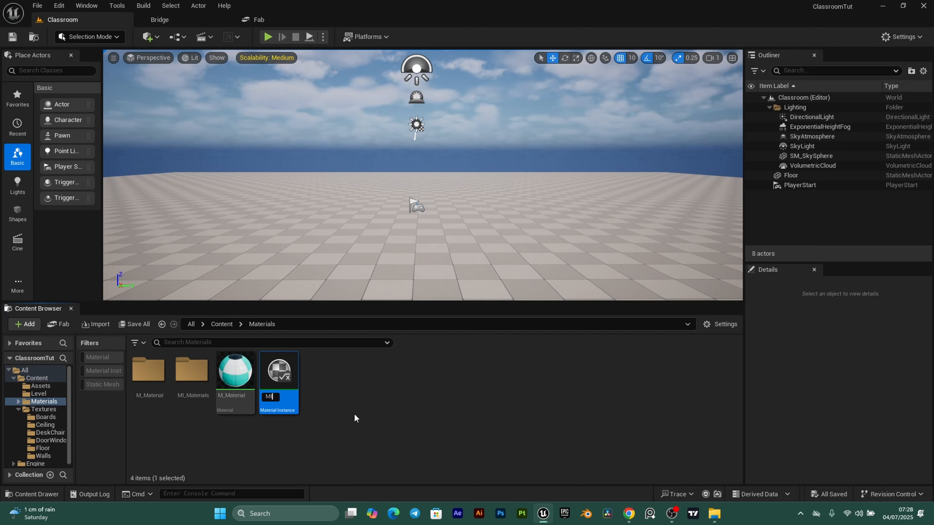
{"action": "type", "text": "_Floor"}
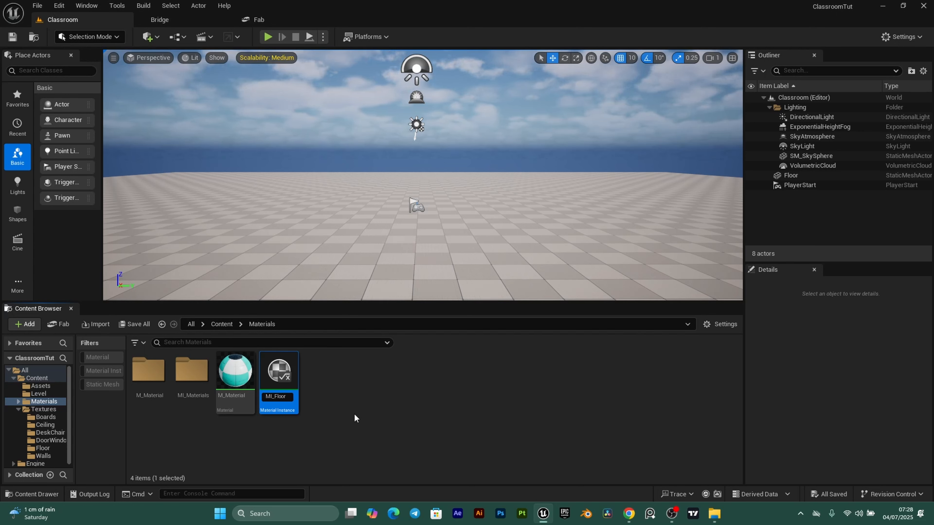
{"action": "key", "text": "Return"}
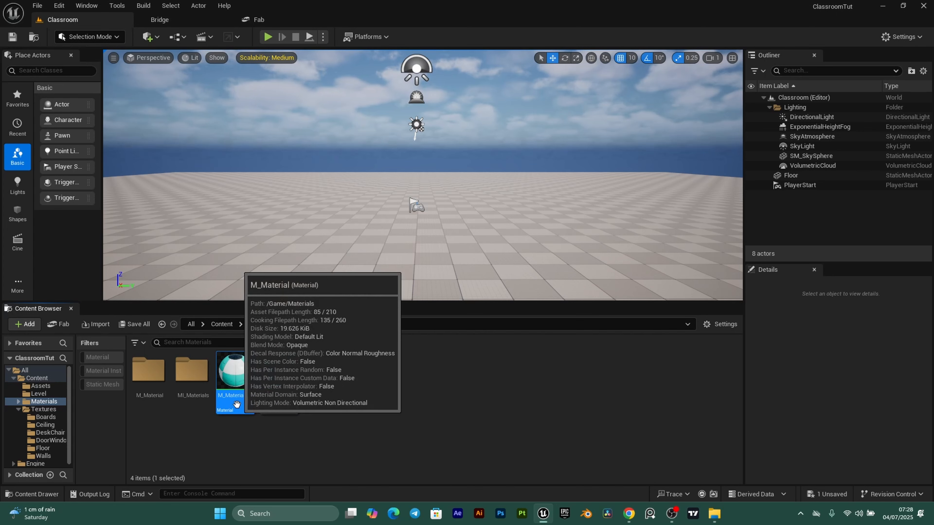
- Move M_Material into the M_Material folder and MI_Floor into the MI_Materials folder
{"action": "left_click_drag", "start_coordinate": [235, 371], "coordinate": [147, 377]}
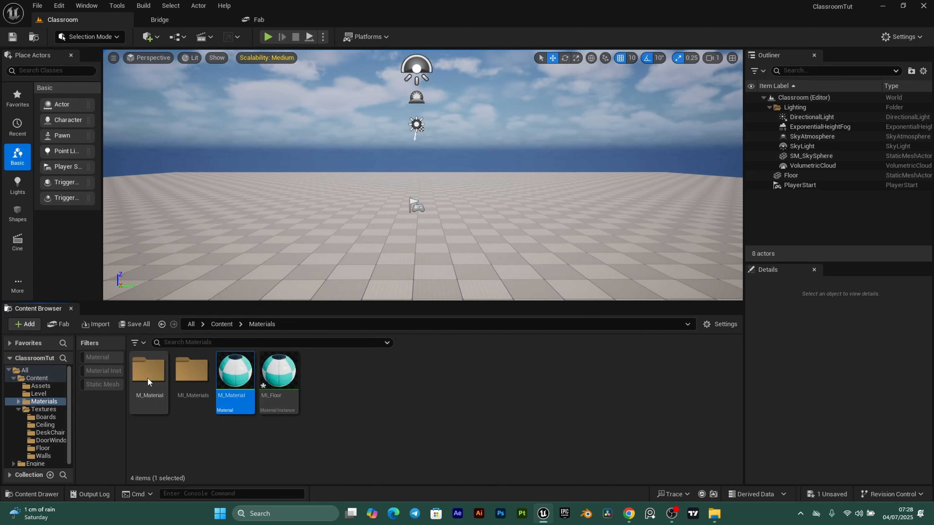
{"action": "left_click", "coordinate": [169, 397]}
{"action": "left_click_drag", "start_coordinate": [236, 372], "coordinate": [193, 380]}
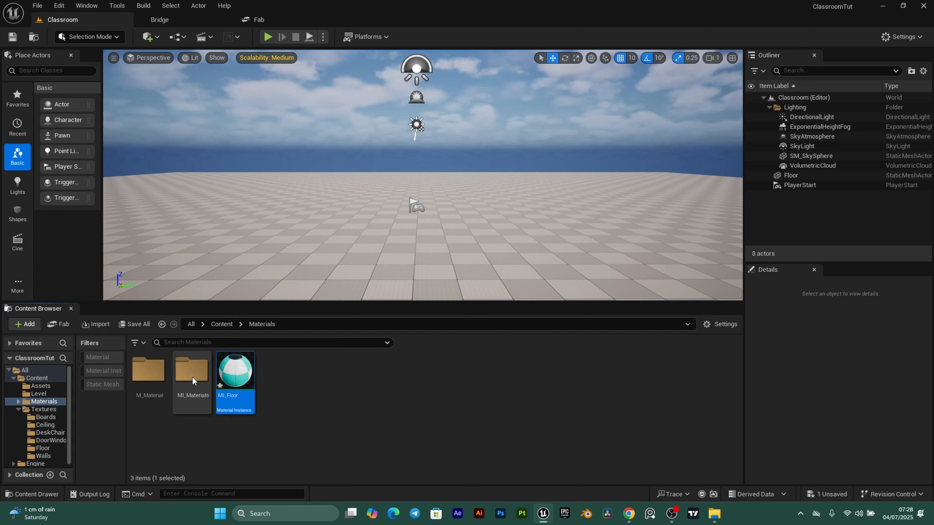
{"action": "left_click", "coordinate": [214, 400]}
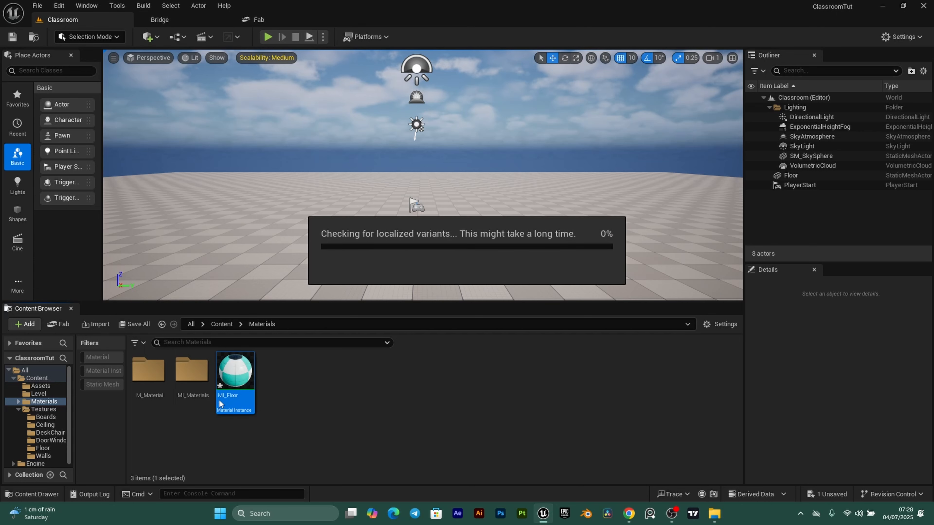
- Place the Floor static mesh from the Assets folder into the level as Floor2
{"action": "double_click", "coordinate": [201, 381]}
{"action": "right_click_drag", "start_coordinate": [410, 249], "coordinate": [401, 272]}
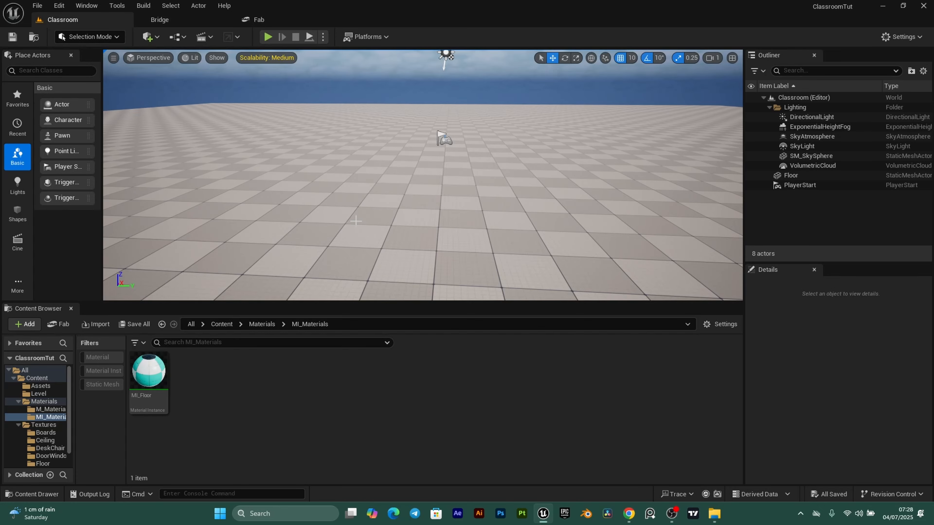
{"action": "mouse_move", "coordinate": [356, 221]}
{"action": "right_mouse_down"}
{"action": "mouse_move", "coordinate": [400, 219]}
{"action": "mouse_move", "coordinate": [353, 217]}
{"action": "mouse_move", "coordinate": [368, 210]}
{"action": "right_mouse_up"}
{"action": "left_click", "coordinate": [41, 386]}
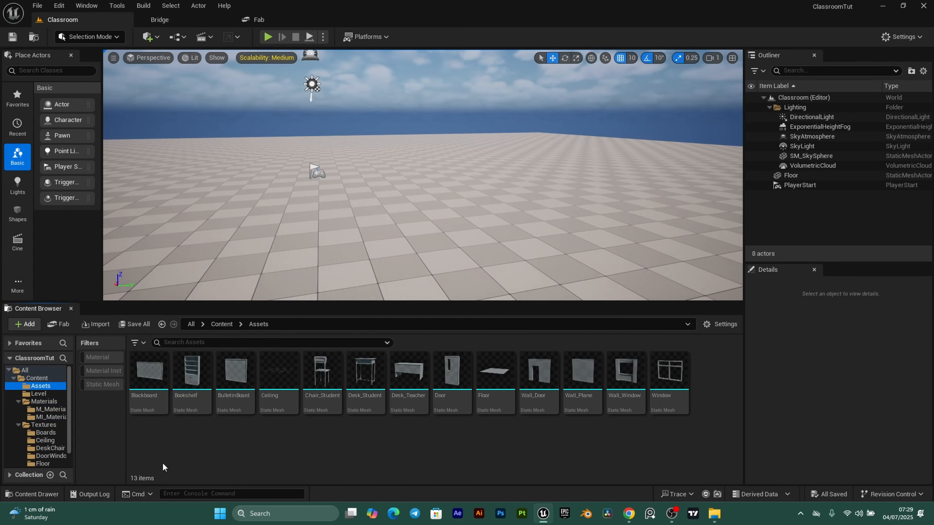
{"action": "left_click_drag", "start_coordinate": [494, 371], "coordinate": [312, 235]}
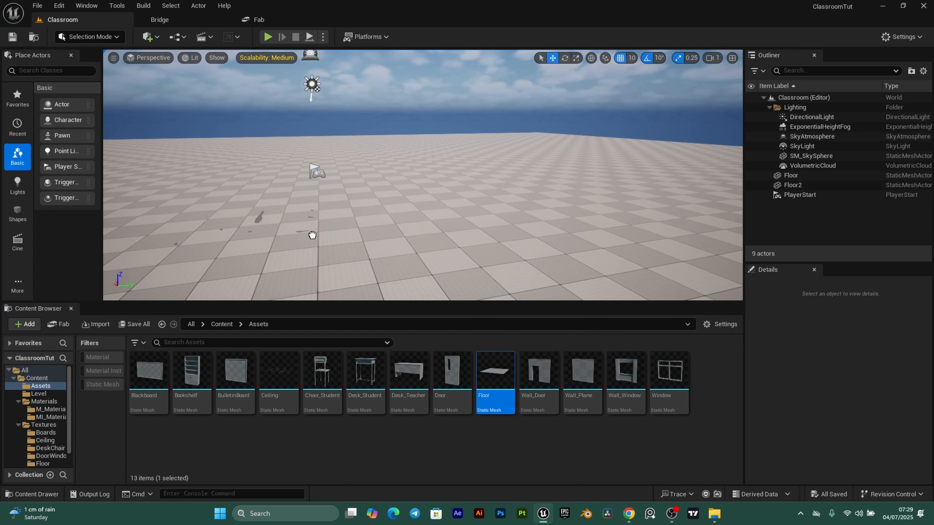
{"action": "left_click", "coordinate": [325, 231]}
- Delete the large default template ground floor
{"action": "mouse_move", "coordinate": [556, 188]}
{"action": "right_mouse_down"}
{"action": "mouse_move", "coordinate": [541, 197]}
{"action": "mouse_move", "coordinate": [557, 187]}
{"action": "right_mouse_up"}
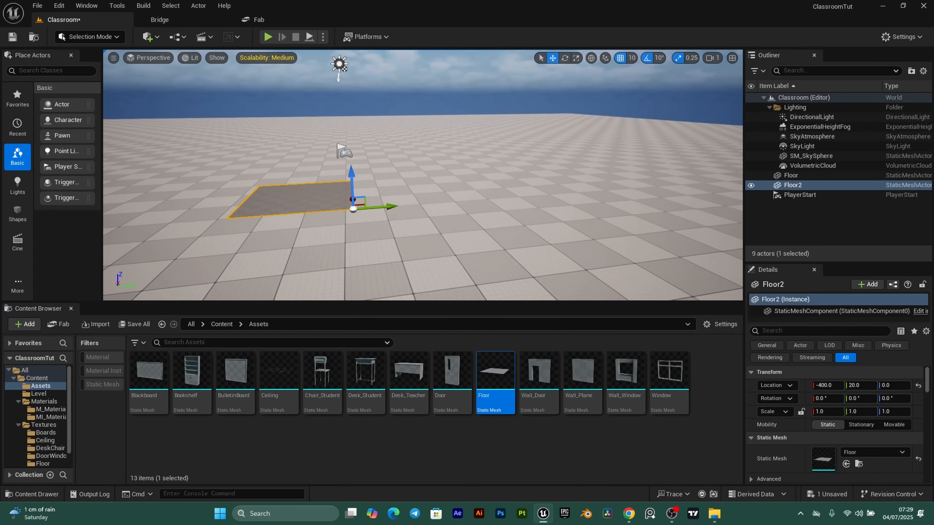
{"action": "left_click", "coordinate": [558, 187]}
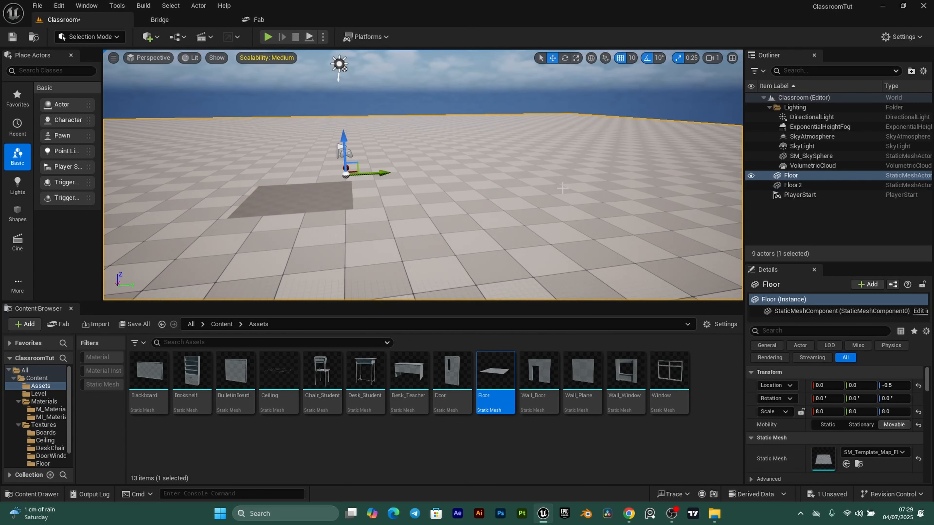
{"action": "key", "text": "Delete"}
{"action": "right_click_drag", "start_coordinate": [562, 188], "coordinate": [488, 223]}
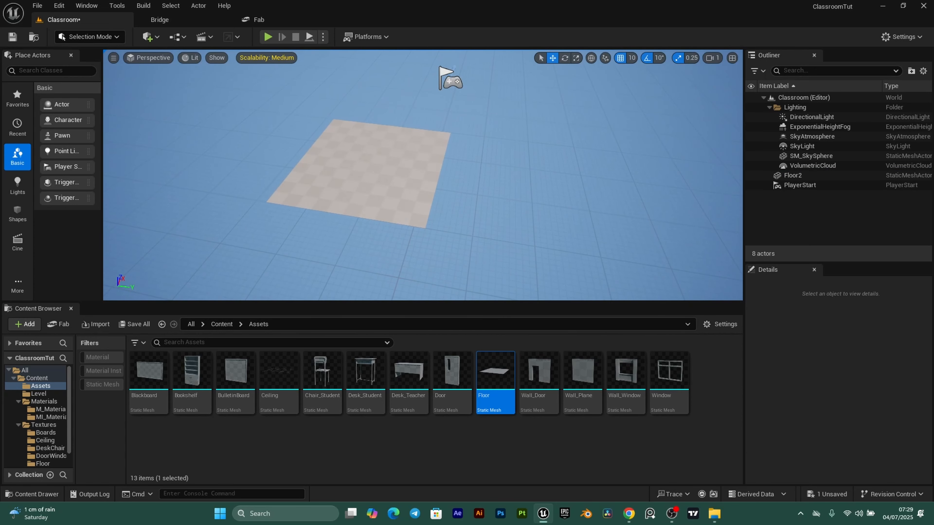
- Reset Floor2's location to the world origin
{"action": "left_click", "coordinate": [377, 172]}
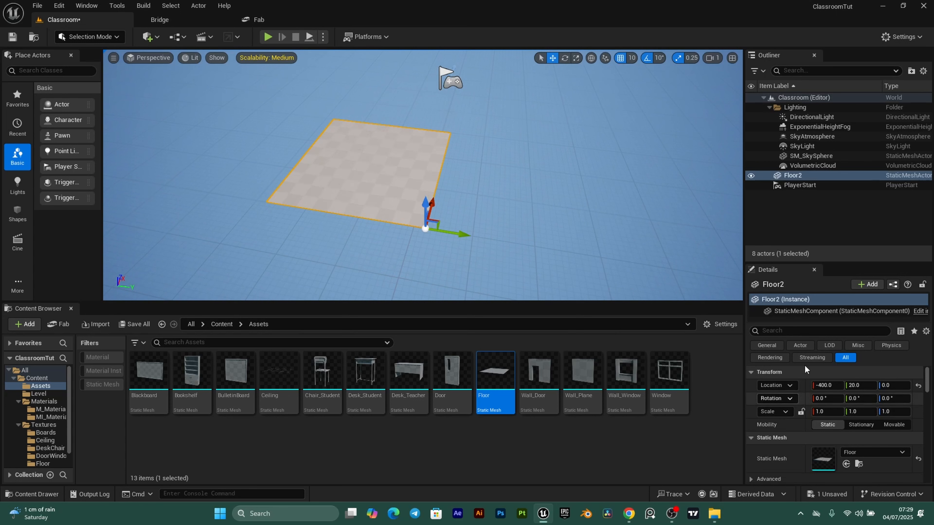
{"action": "left_click", "coordinate": [917, 386]}
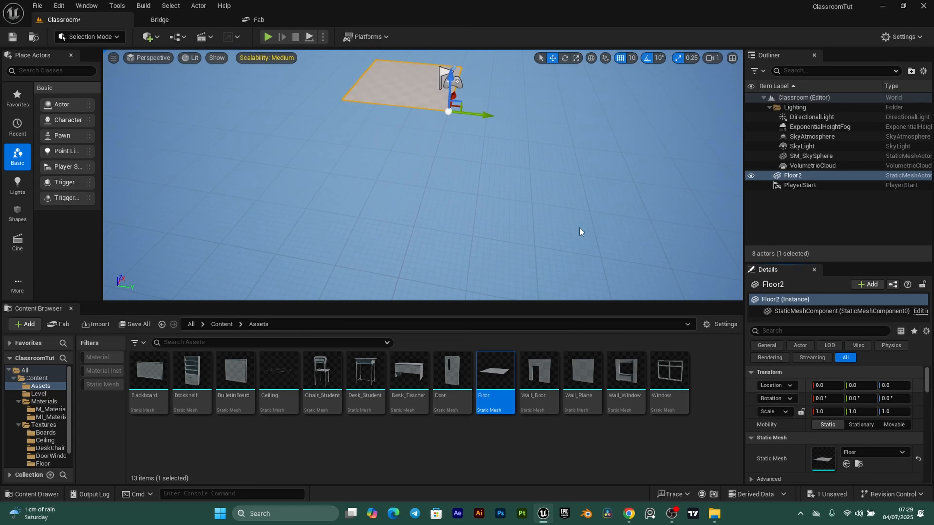
{"action": "middle_click_drag", "start_coordinate": [463, 183], "coordinate": [412, 272]}
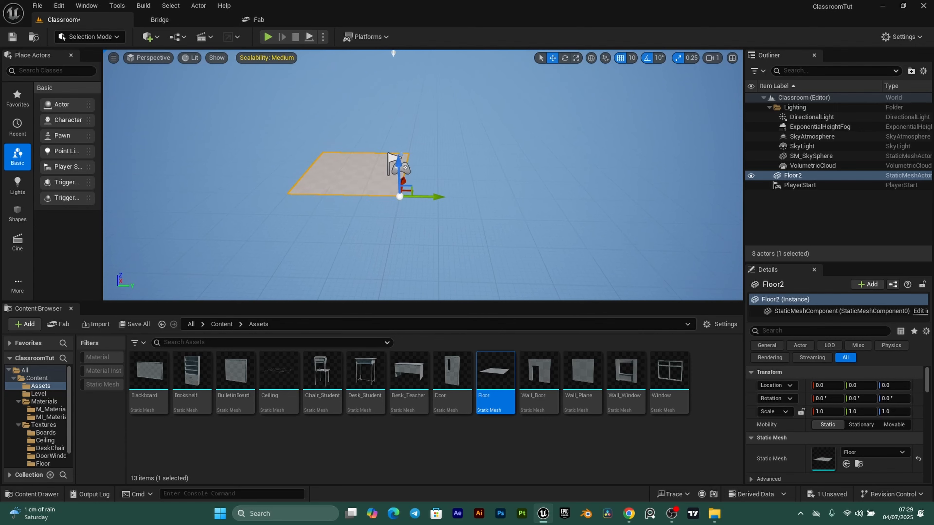
{"action": "right_click_drag", "start_coordinate": [423, 177], "coordinate": [330, 226]}
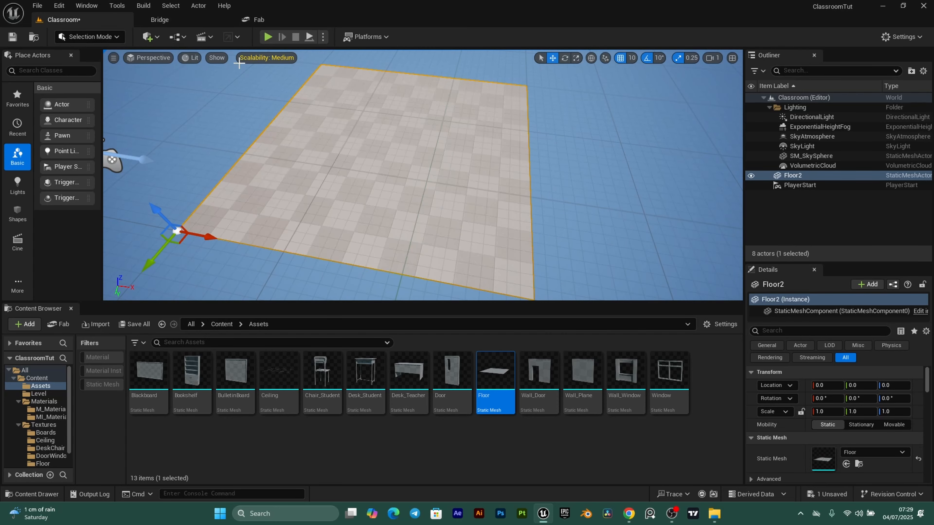
- Turn off the Grid show flag in the level viewport
{"action": "left_click", "coordinate": [216, 58]}
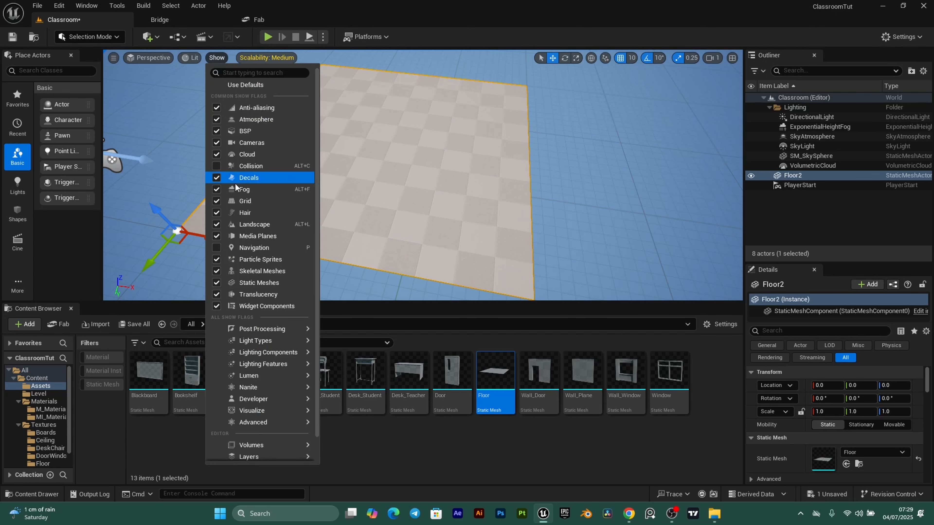
{"action": "left_click", "coordinate": [216, 201]}
{"action": "left_click", "coordinate": [377, 203]}
{"action": "right_click_drag", "start_coordinate": [377, 203], "coordinate": [361, 208]}
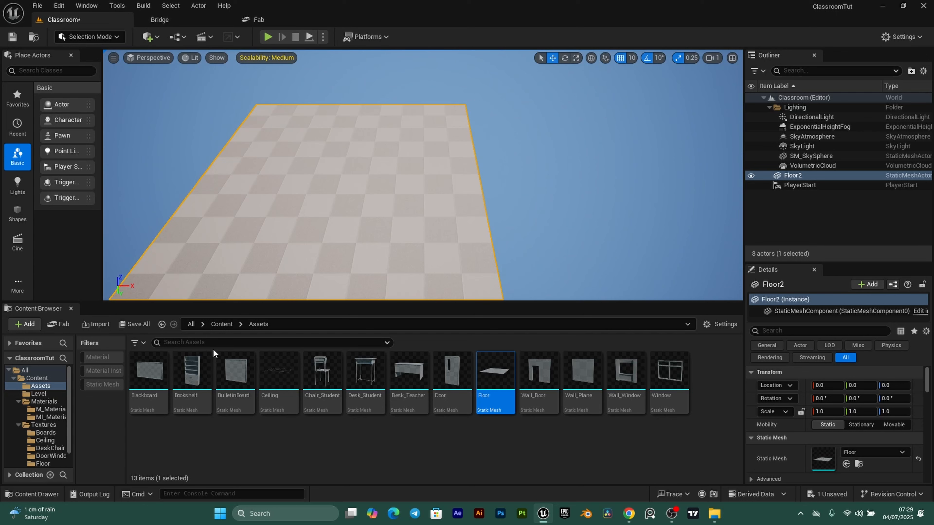
- Apply the MI_Floor material instance to Floor2
{"action": "left_click", "coordinate": [50, 416]}
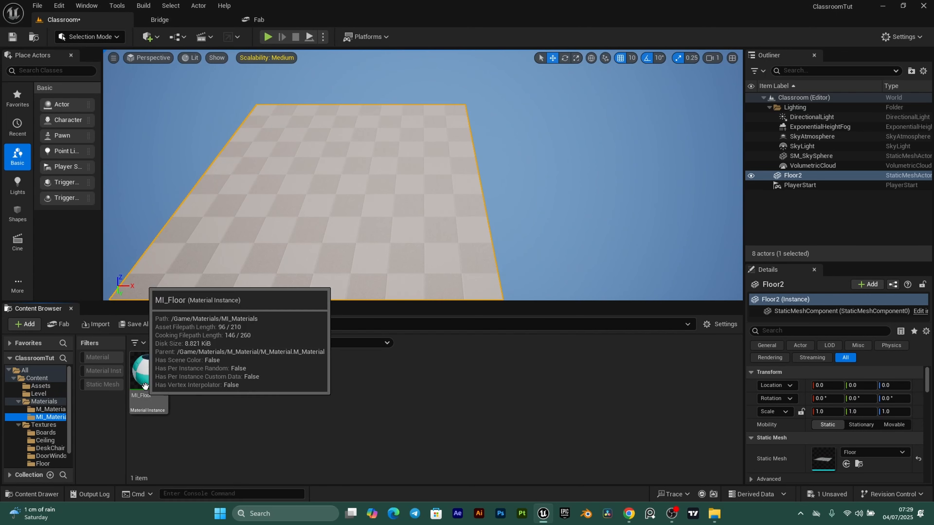
{"action": "right_click_drag", "start_coordinate": [309, 235], "coordinate": [333, 234]}
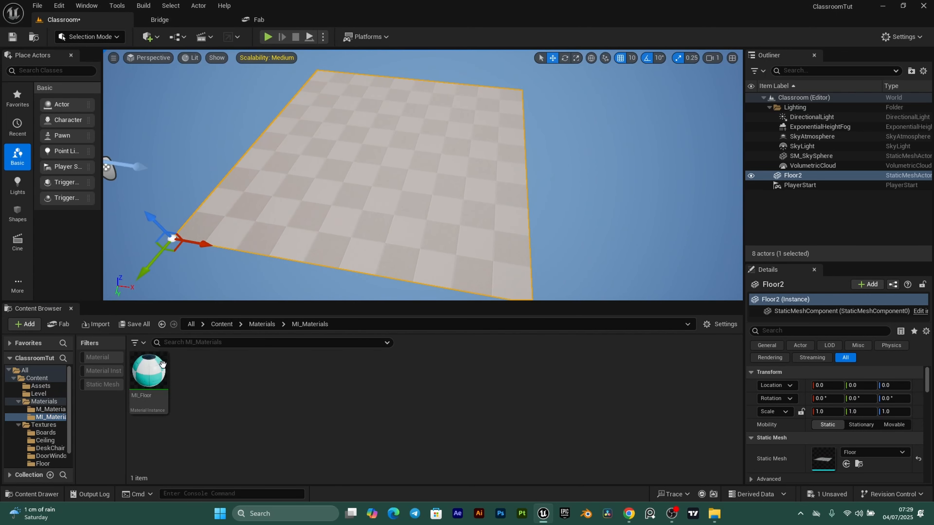
{"action": "left_click_drag", "start_coordinate": [162, 364], "coordinate": [378, 163]}
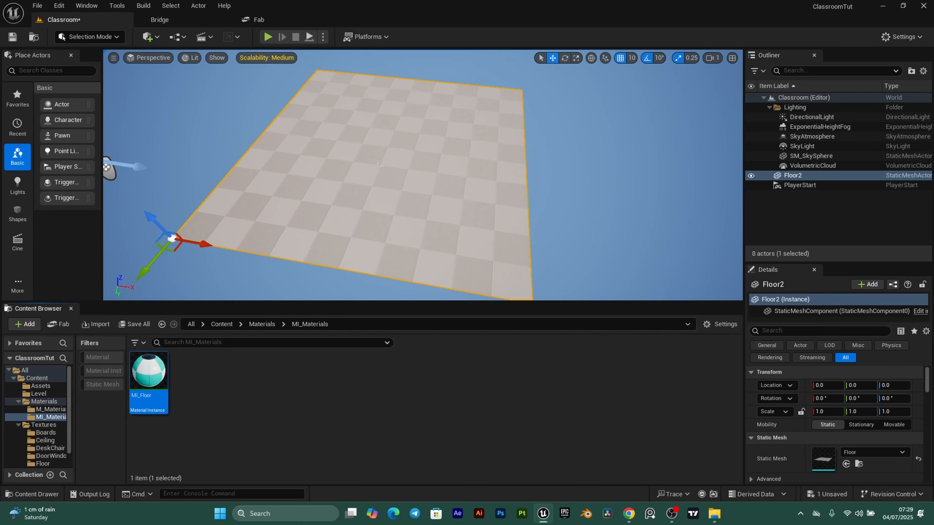
{"action": "right_click_drag", "start_coordinate": [378, 165], "coordinate": [353, 225]}
{"action": "scroll", "coordinate": [354, 199], "scroll_direction": "down", "scroll_amount": 1}
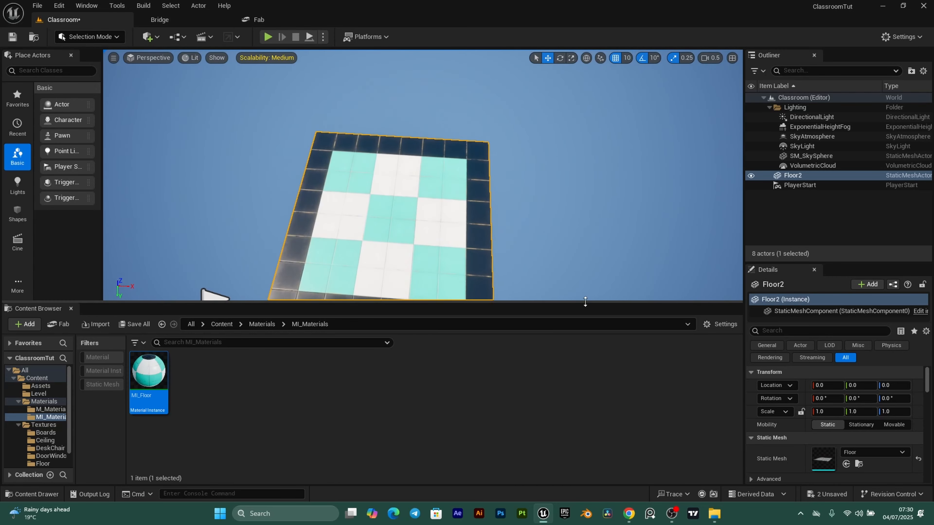
- Duplicate the floor along X as Floor3 at X 300, beside Floor2
{"action": "key", "text": "ctrl+space"}
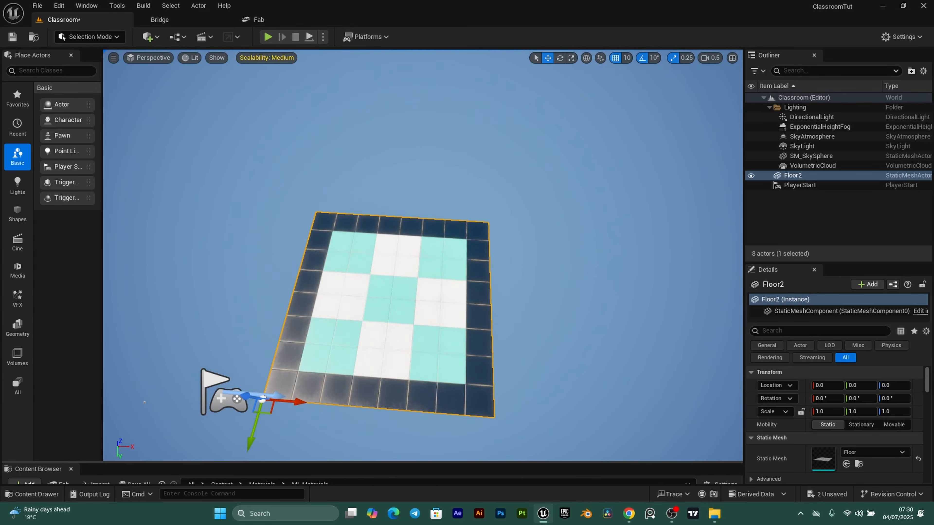
{"action": "right_click_drag", "start_coordinate": [145, 402], "coordinate": [148, 386]}
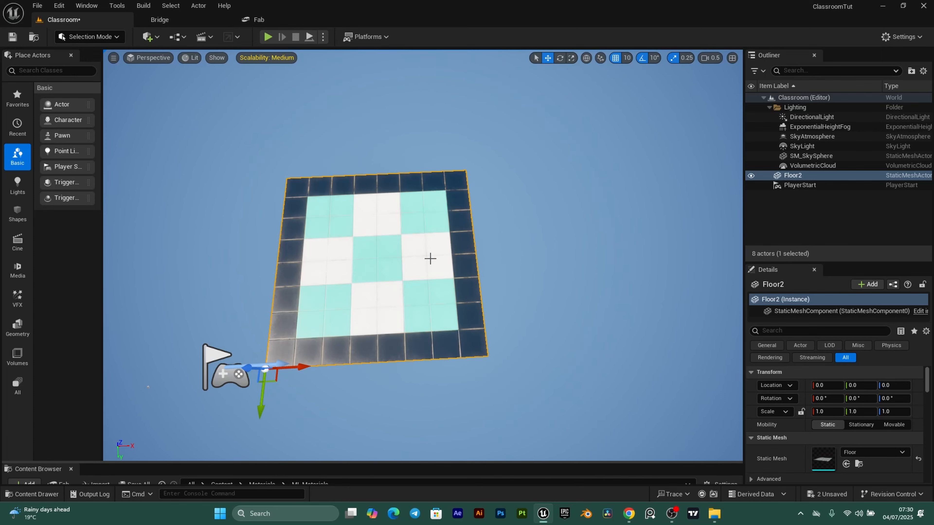
{"action": "right_click_drag", "start_coordinate": [430, 258], "coordinate": [327, 350]}
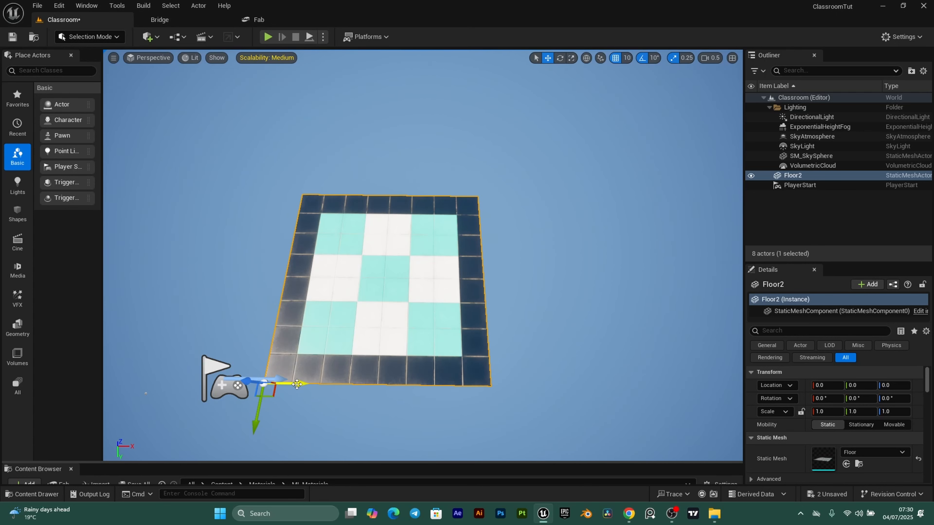
{"action": "left_click_drag", "start_coordinate": [297, 384], "coordinate": [527, 377], "text": "alt"}
{"action": "left_click_drag", "start_coordinate": [409, 332], "coordinate": [535, 351], "text": "alt"}
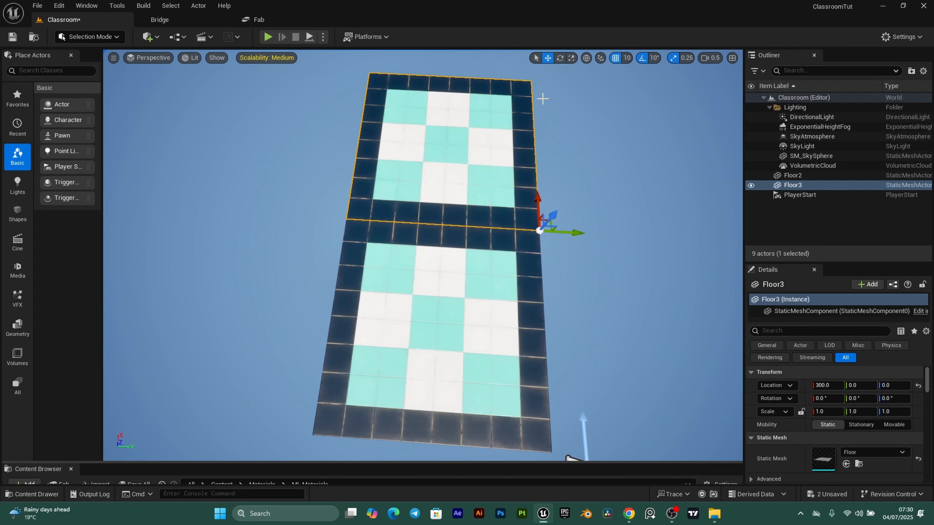
- Set position snapping to 100 units and select both Floor2 and Floor3
{"action": "left_click", "coordinate": [627, 58]}
{"action": "left_click", "coordinate": [647, 126]}
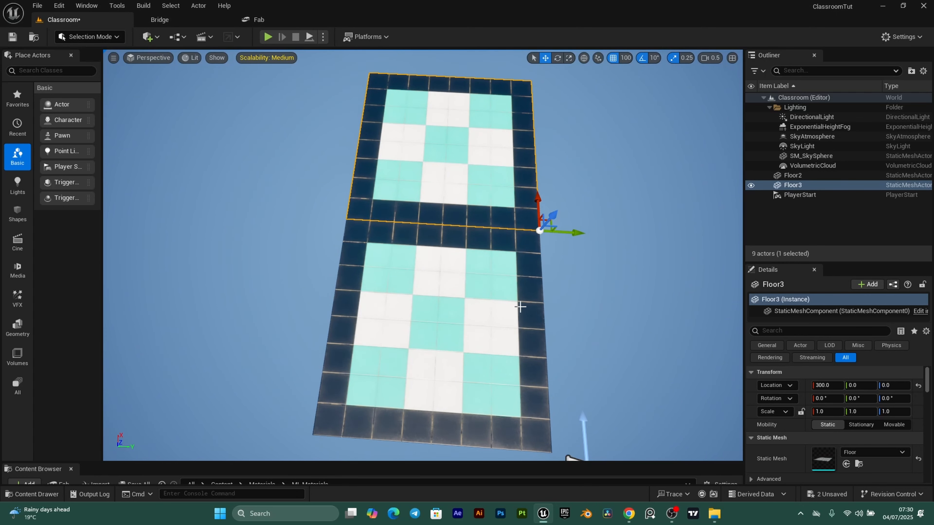
{"action": "left_click", "coordinate": [528, 263], "text": "ctrl"}
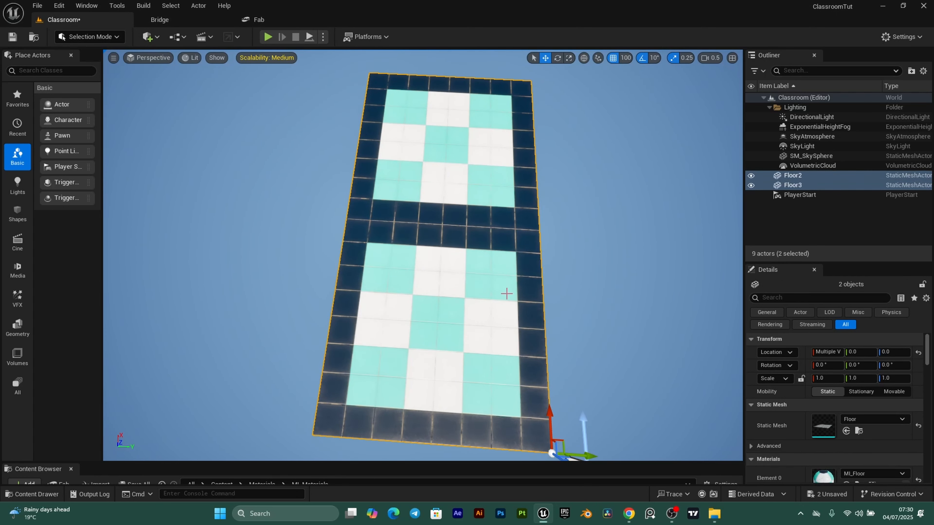
{"action": "key", "text": "s"}
{"action": "right_click_drag", "start_coordinate": [559, 292], "coordinate": [568, 292]}
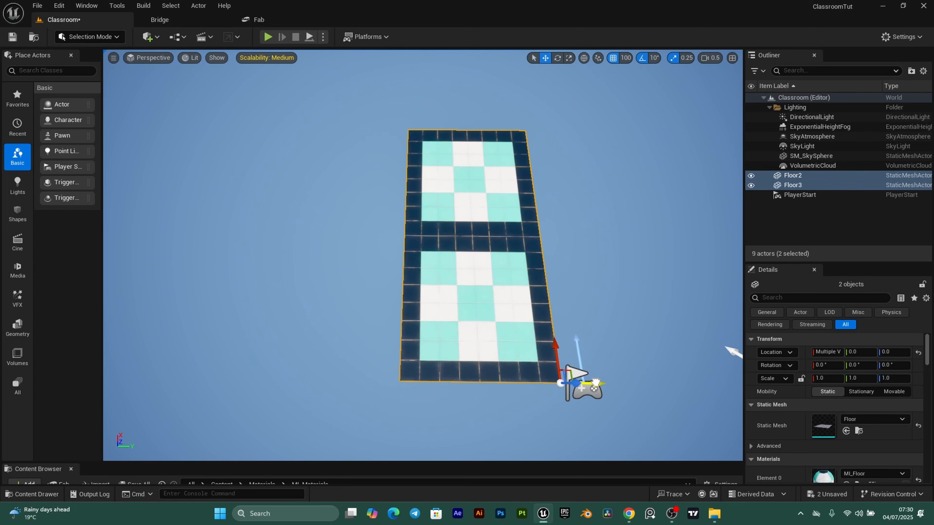
- Duplicate the floor pair along Y twice, creating Floor4–Floor7 out to Y -600
{"action": "left_click_drag", "start_coordinate": [571, 379], "coordinate": [462, 372], "text": "alt"}
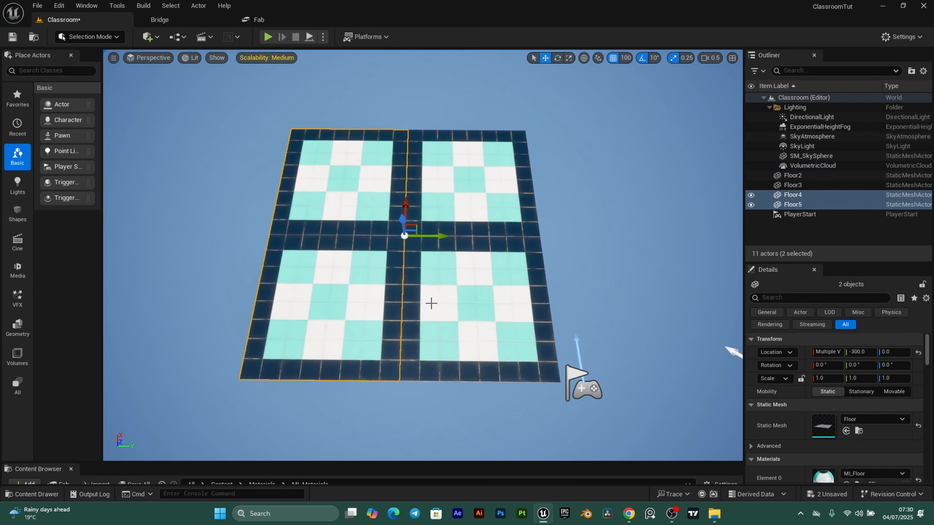
{"action": "key", "text": "a"}
{"action": "mouse_move", "coordinate": [558, 211]}
{"action": "right_mouse_down"}
{"action": "mouse_move", "coordinate": [562, 217]}
{"action": "mouse_move", "coordinate": [557, 211]}
{"action": "right_mouse_up"}
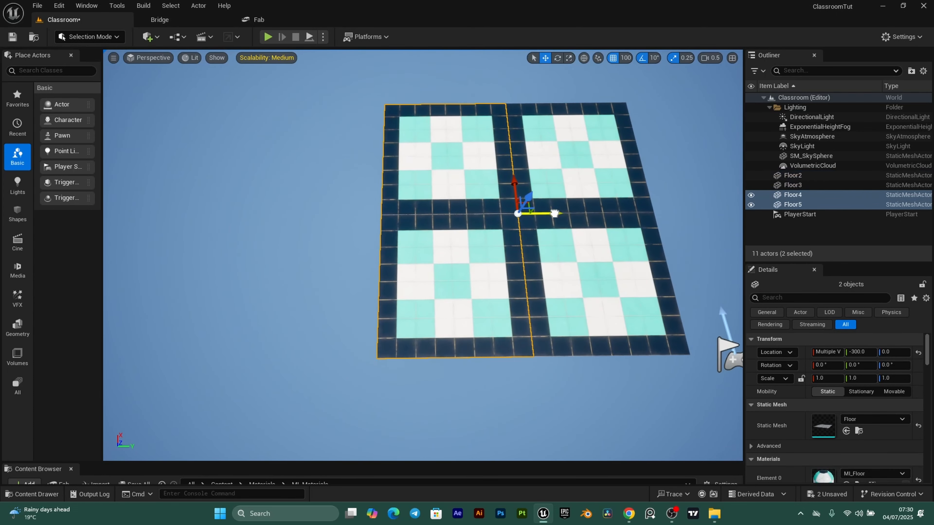
{"action": "left_click_drag", "start_coordinate": [554, 214], "coordinate": [419, 214], "text": "alt"}
{"action": "right_click_drag", "start_coordinate": [419, 214], "coordinate": [399, 334]}
{"action": "scroll", "coordinate": [395, 206], "scroll_direction": "up", "scroll_amount": 1}
{"action": "key", "text": "w"}
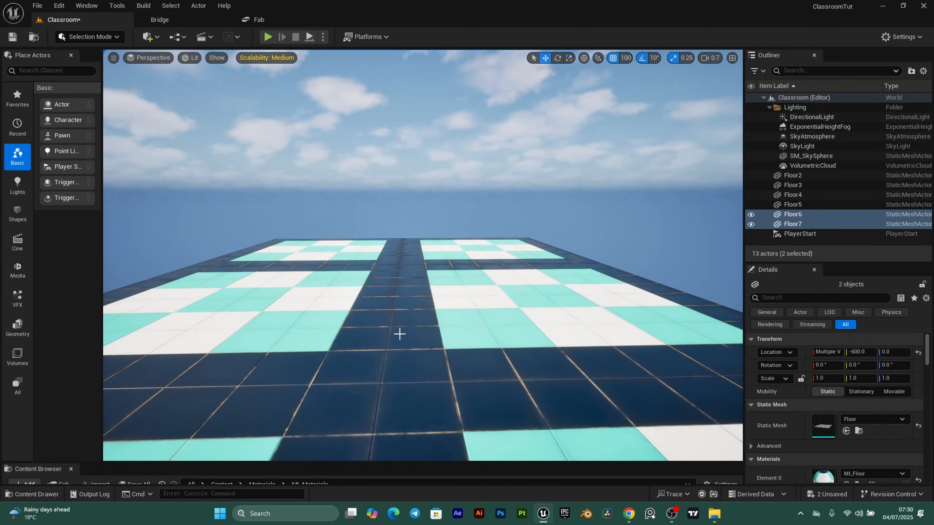
{"action": "key", "text": "g"}
{"action": "right_click_drag", "start_coordinate": [452, 345], "coordinate": [376, 338]}
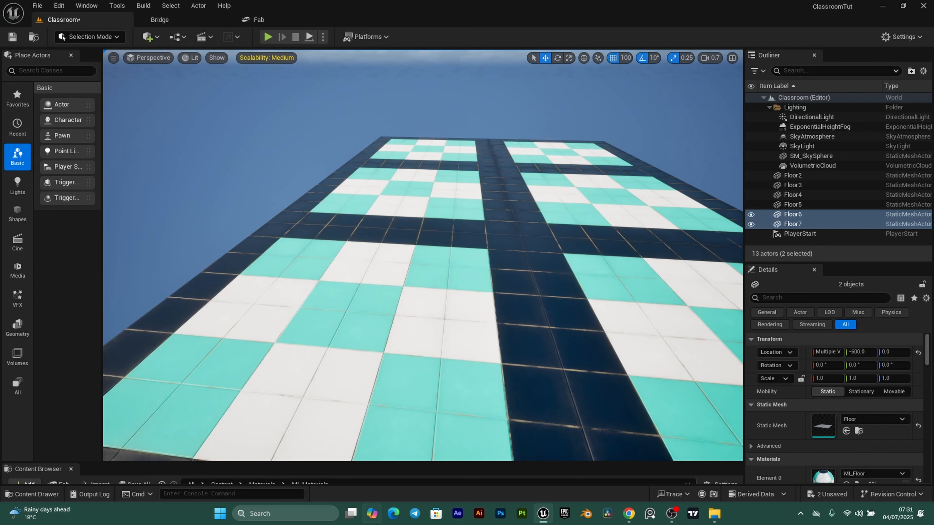
{"action": "left_click_drag", "start_coordinate": [403, 462], "coordinate": [425, 309]}
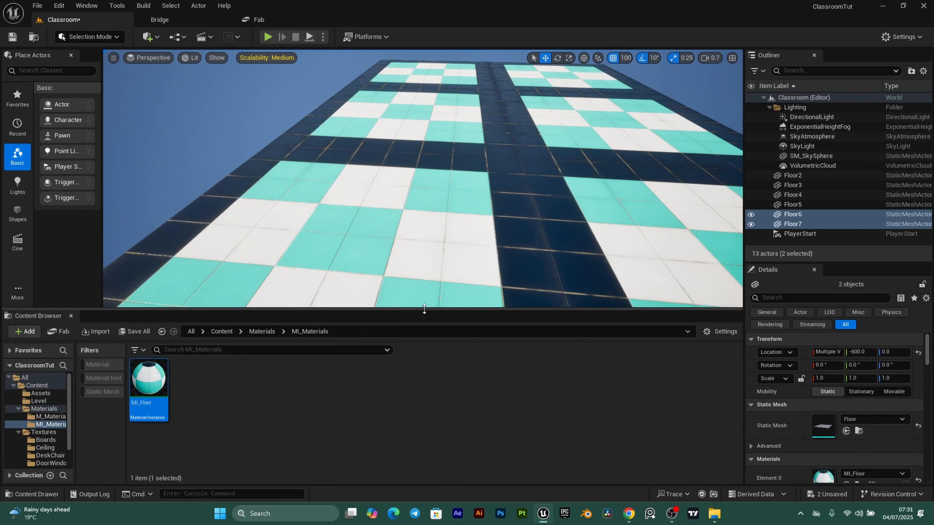
- Place the Wall_Door, Wall_Plane and Wall_Window meshes onto the floor
{"action": "left_click", "coordinate": [41, 393]}
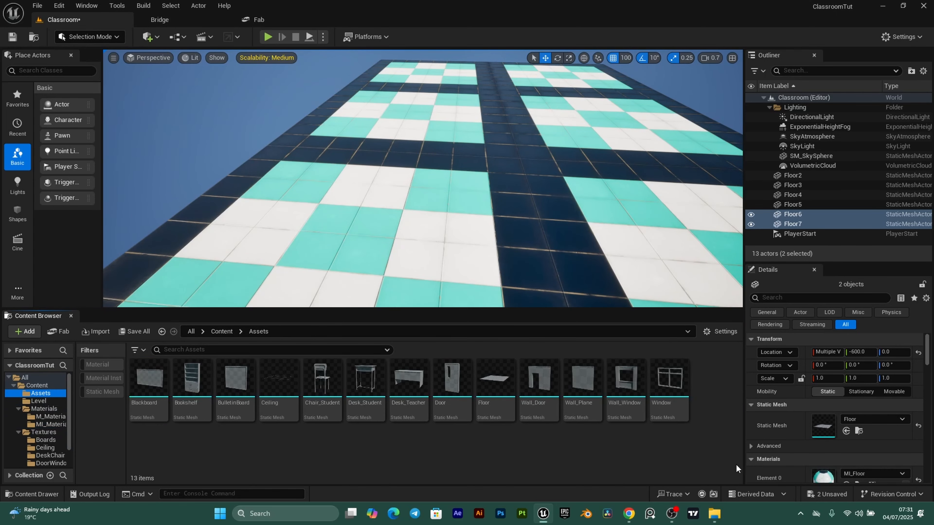
{"action": "left_click_drag", "start_coordinate": [541, 405], "coordinate": [442, 150]}
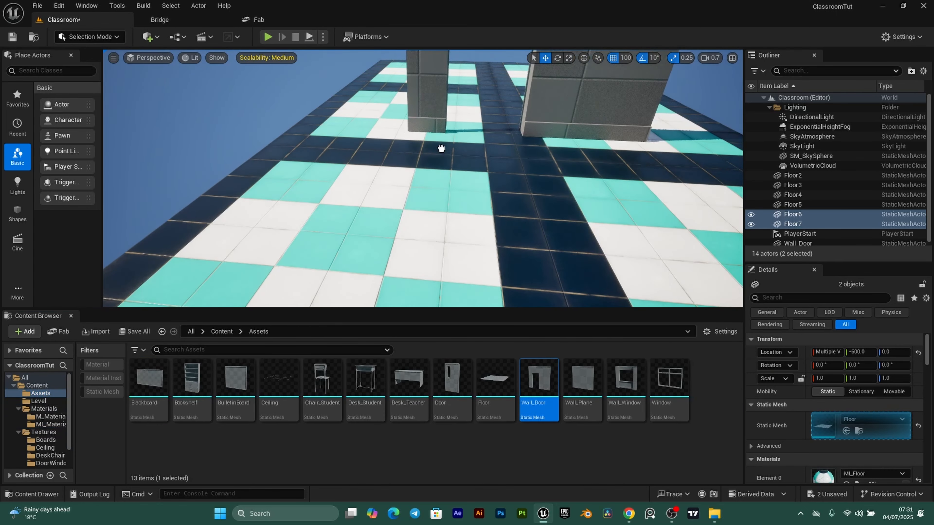
{"action": "left_click_drag", "start_coordinate": [585, 396], "coordinate": [419, 203]}
{"action": "left_click", "coordinate": [625, 379]}
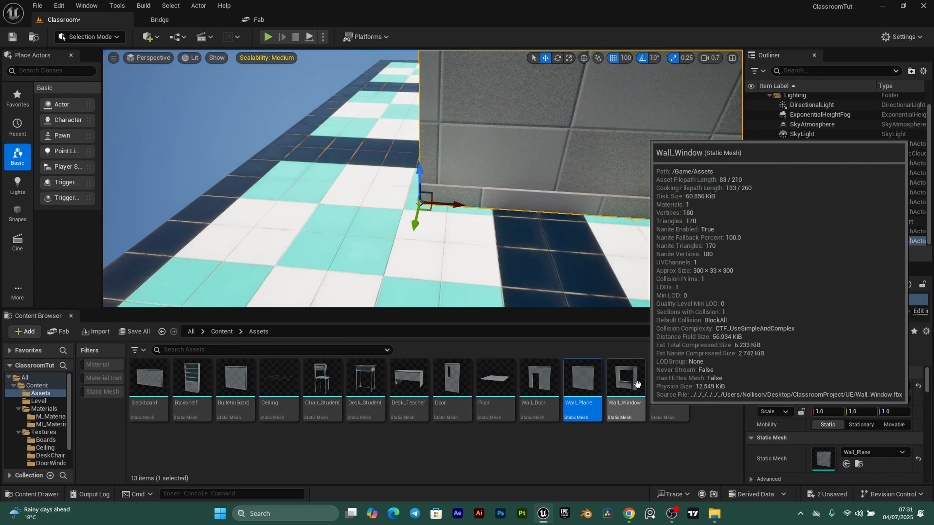
{"action": "left_click_drag", "start_coordinate": [597, 365], "coordinate": [273, 217]}
- Select the MI_Floor material instance in the MI_Materials folder
{"action": "key", "text": "w"}
{"action": "right_click_drag", "start_coordinate": [273, 218], "coordinate": [235, 213]}
{"action": "mouse_move", "coordinate": [425, 153]}
{"action": "right_mouse_down"}
{"action": "mouse_move", "coordinate": [425, 139]}
{"action": "mouse_move", "coordinate": [425, 153]}
{"action": "right_mouse_up"}
{"action": "key", "text": "s"}
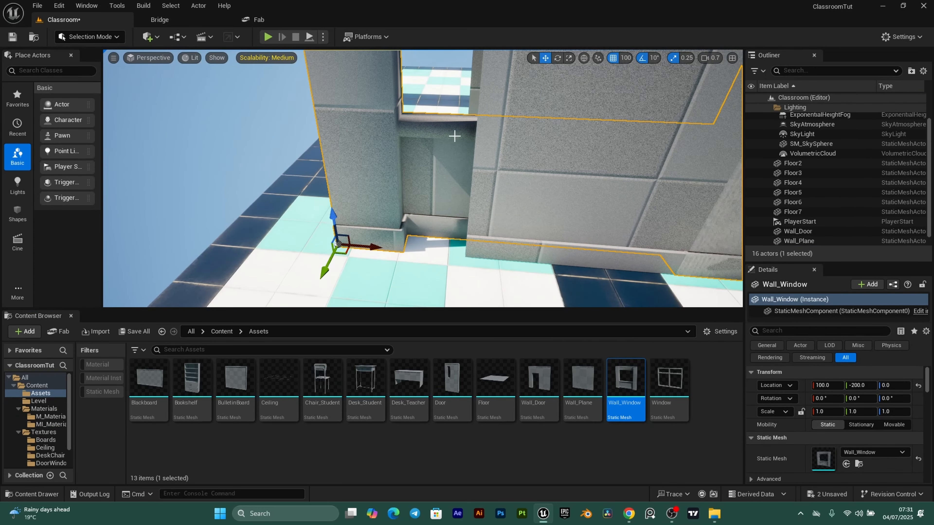
{"action": "left_click", "coordinate": [51, 424]}
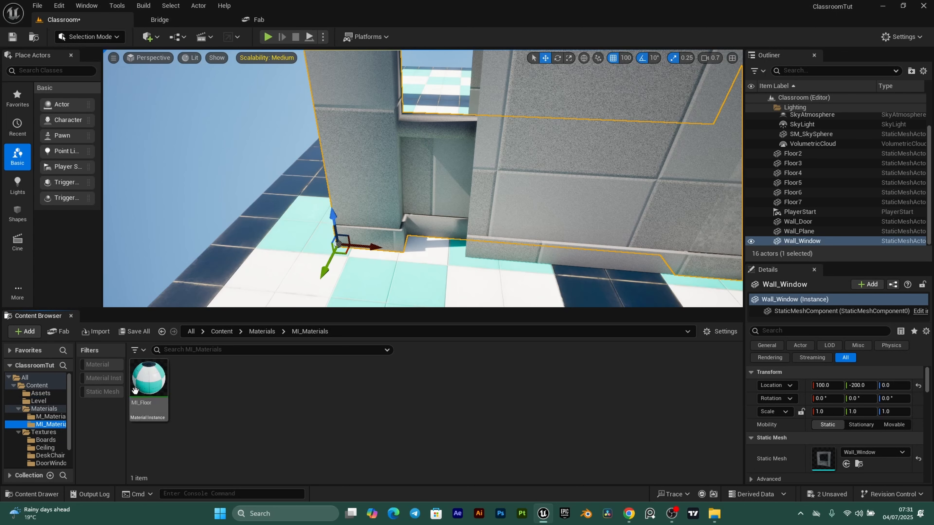
{"action": "left_click", "coordinate": [144, 390]}
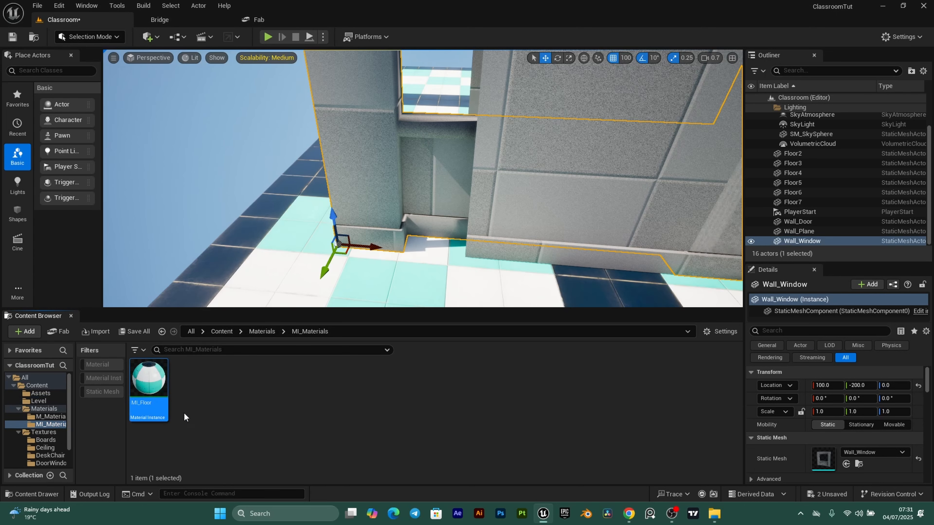
- Duplicate MI_Floor as MI_Walls and enable its AO, BaseColor, Normal and Roughness parameters
{"action": "key", "text": "Right"}
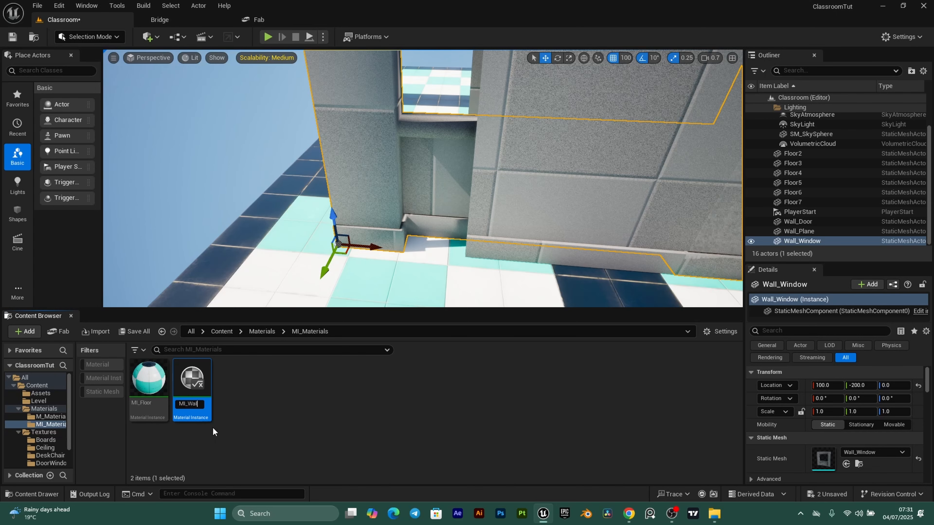
{"action": "double_click", "coordinate": [195, 384]}
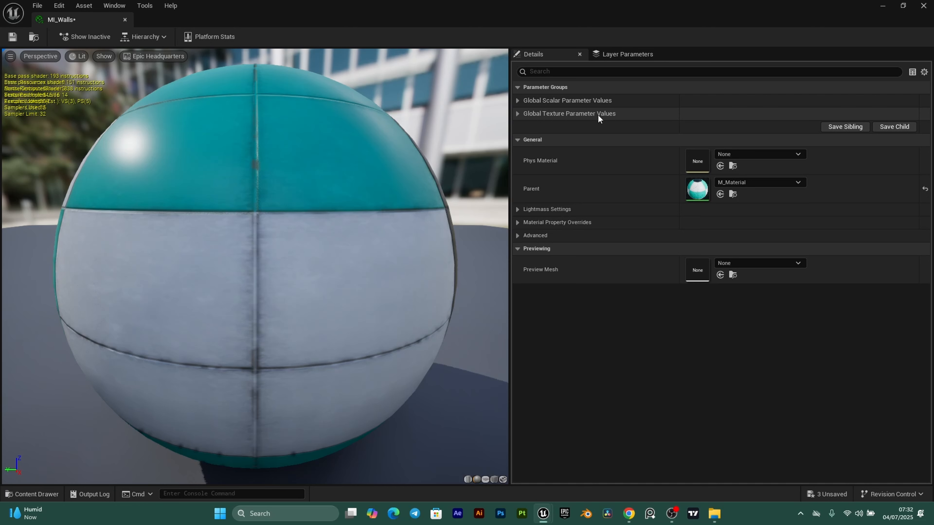
{"action": "left_click", "coordinate": [518, 113]}
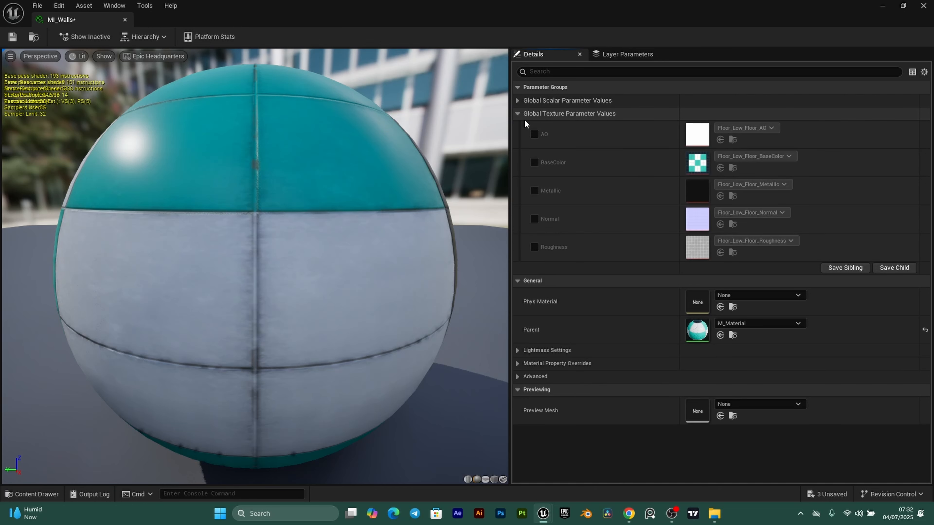
{"action": "left_click", "coordinate": [534, 134]}
{"action": "left_click", "coordinate": [535, 162]}
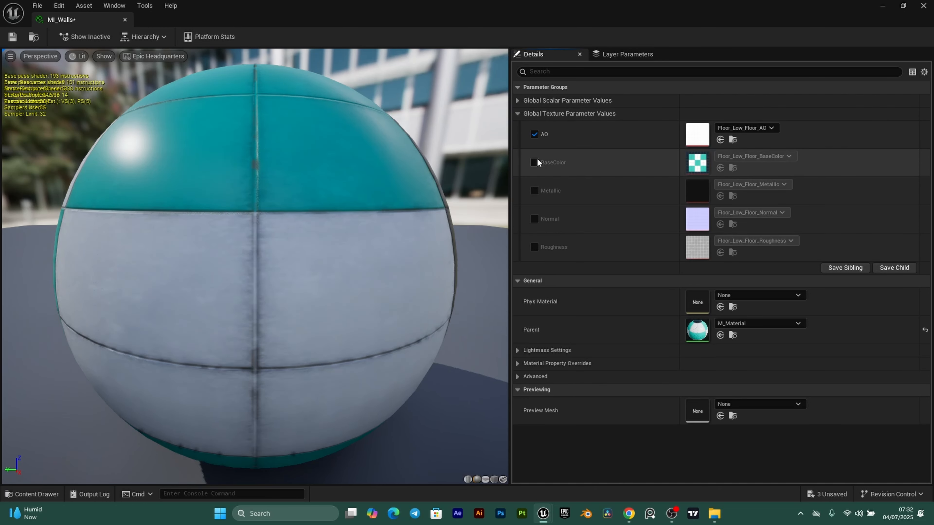
{"action": "left_click", "coordinate": [534, 218]}
{"action": "left_click", "coordinate": [534, 247]}
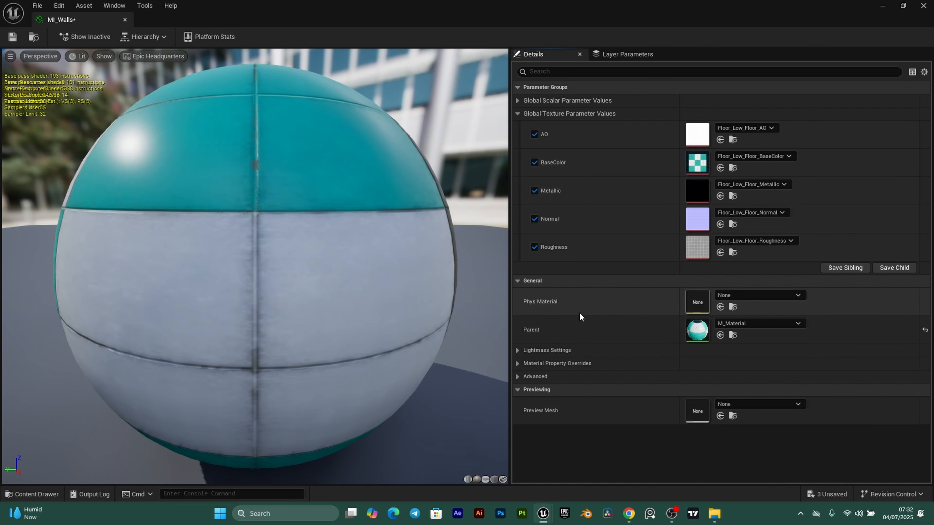
- Assign the Walls_Walls AO, BaseColor, Metallic, Normal and Roughness textures, then save MI_Walls
{"action": "left_click", "coordinate": [19, 494]}
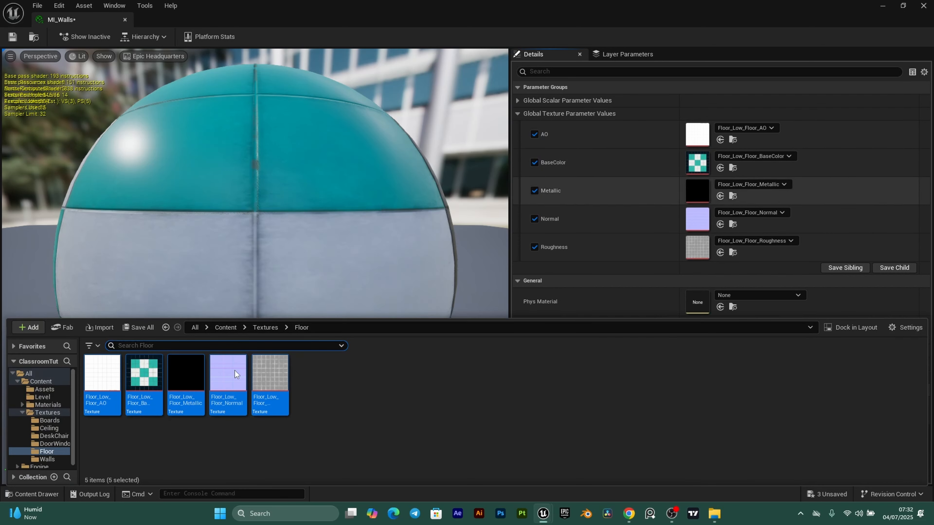
{"action": "left_click", "coordinate": [46, 460]}
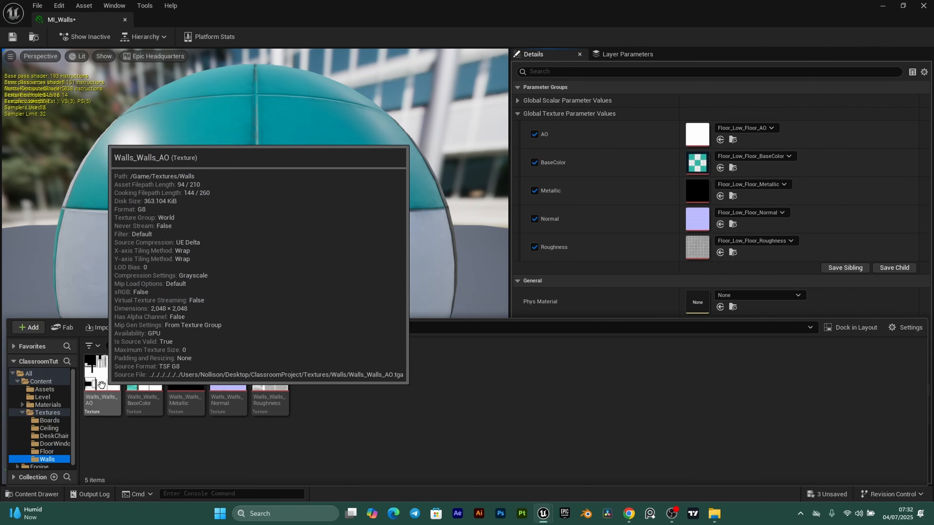
{"action": "left_click_drag", "start_coordinate": [96, 375], "coordinate": [696, 132]}
{"action": "left_click_drag", "start_coordinate": [144, 373], "coordinate": [703, 162]}
{"action": "left_click_drag", "start_coordinate": [185, 373], "coordinate": [696, 190]}
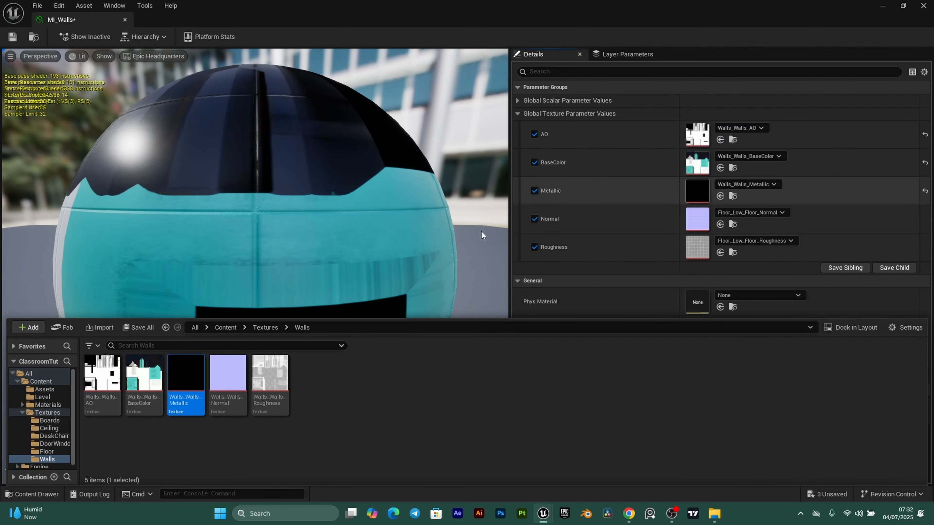
{"action": "left_click_drag", "start_coordinate": [223, 394], "coordinate": [700, 217]}
{"action": "left_click_drag", "start_coordinate": [272, 386], "coordinate": [700, 246]}
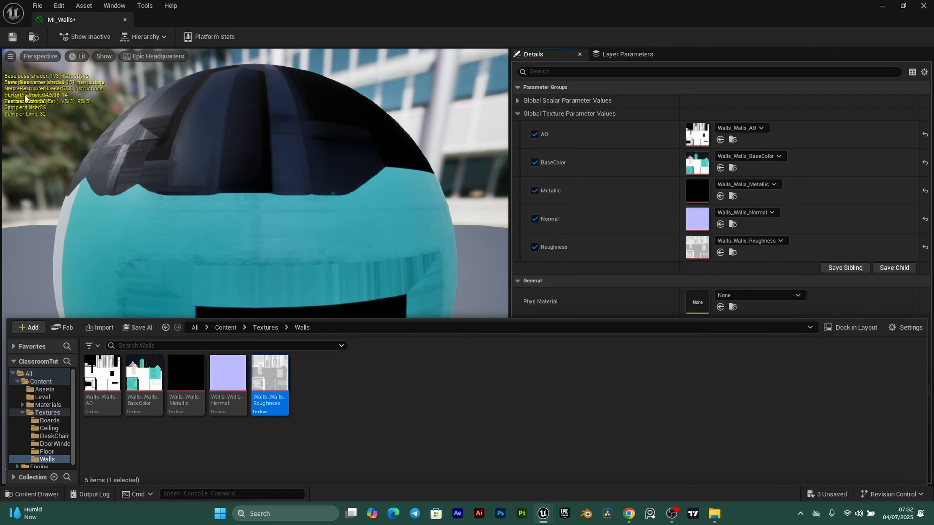
{"action": "left_click", "coordinate": [12, 36]}
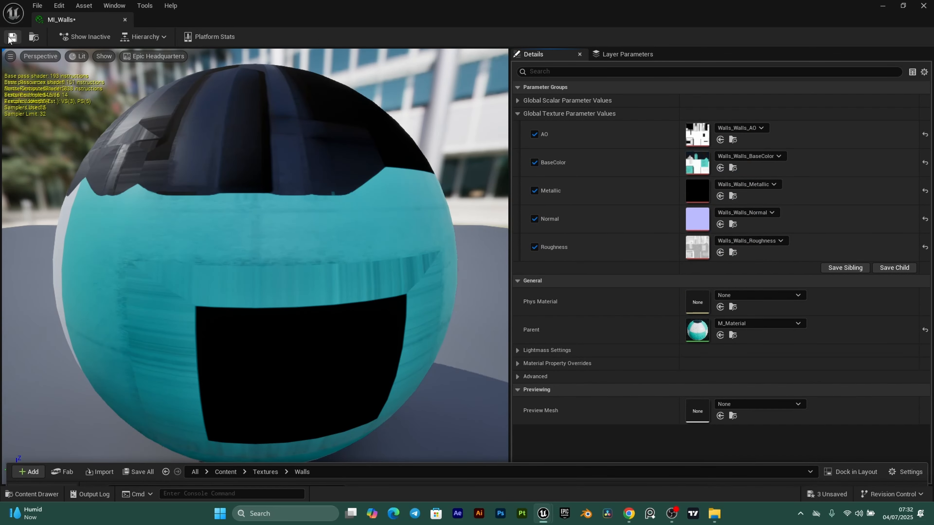
- Apply MI_Walls to the window wall and its pillar
{"action": "left_click", "coordinate": [124, 20]}
{"action": "left_click_drag", "start_coordinate": [290, 257], "coordinate": [291, 266]}
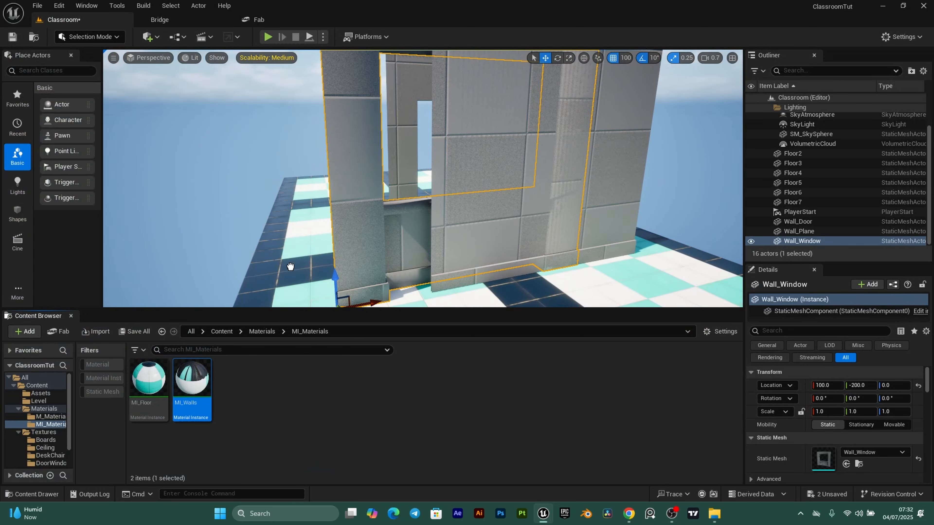
{"action": "left_click_drag", "start_coordinate": [191, 377], "coordinate": [353, 155]}
{"action": "left_click_drag", "start_coordinate": [566, 217], "coordinate": [570, 224]}
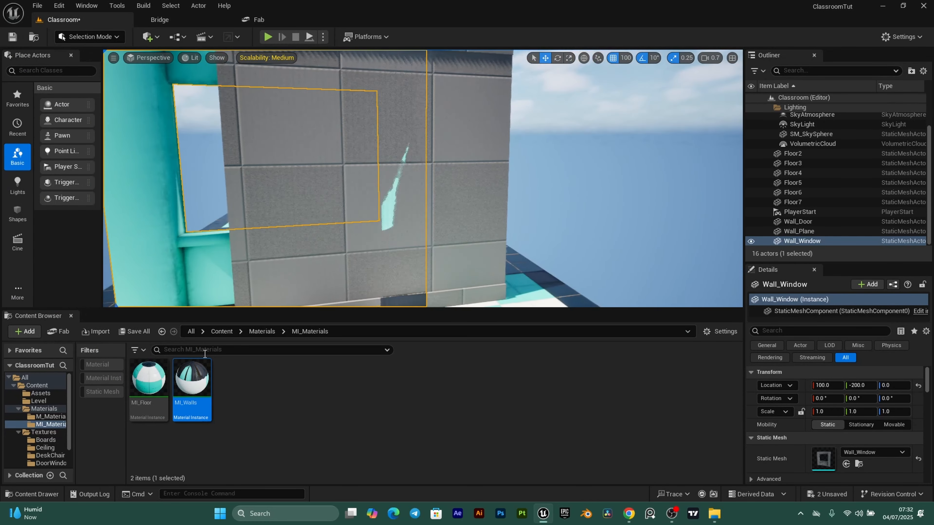
{"action": "left_click_drag", "start_coordinate": [192, 378], "coordinate": [456, 177]}
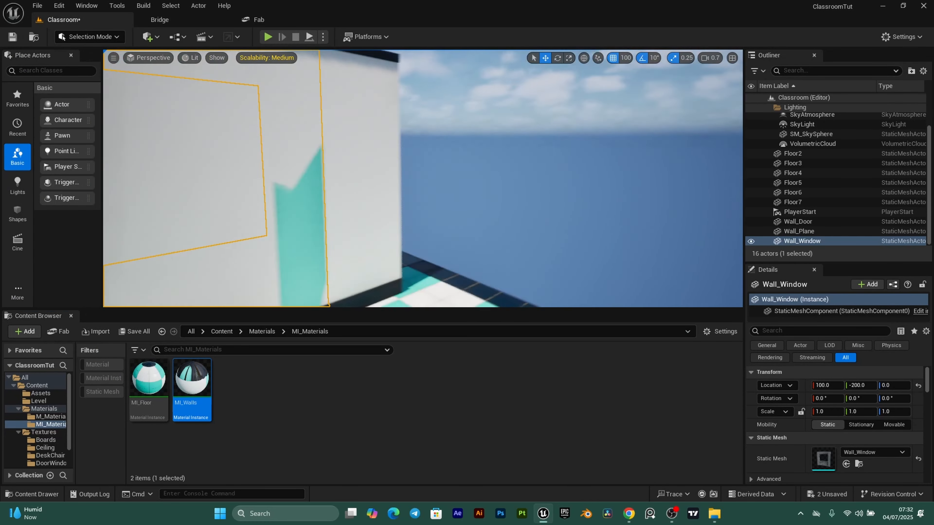
{"action": "right_click_drag", "start_coordinate": [456, 177], "coordinate": [175, 177]}
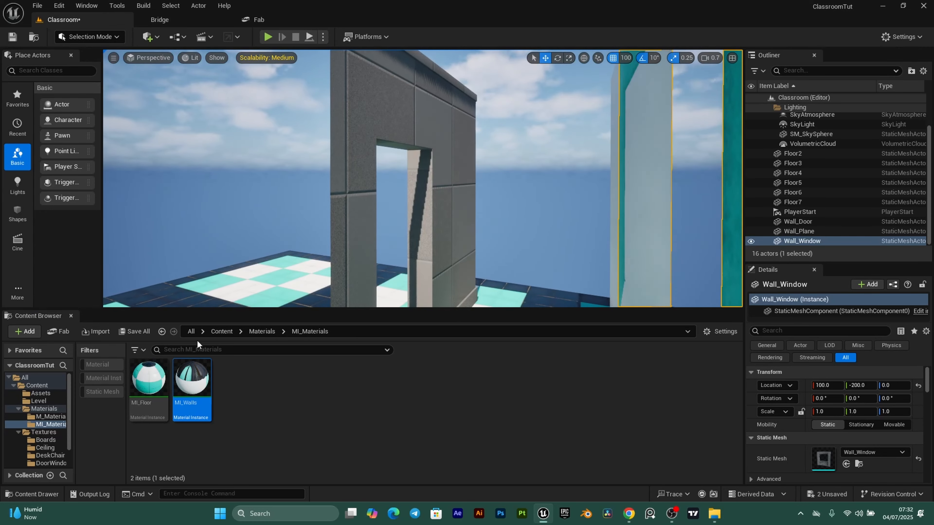
{"action": "key", "text": "f"}
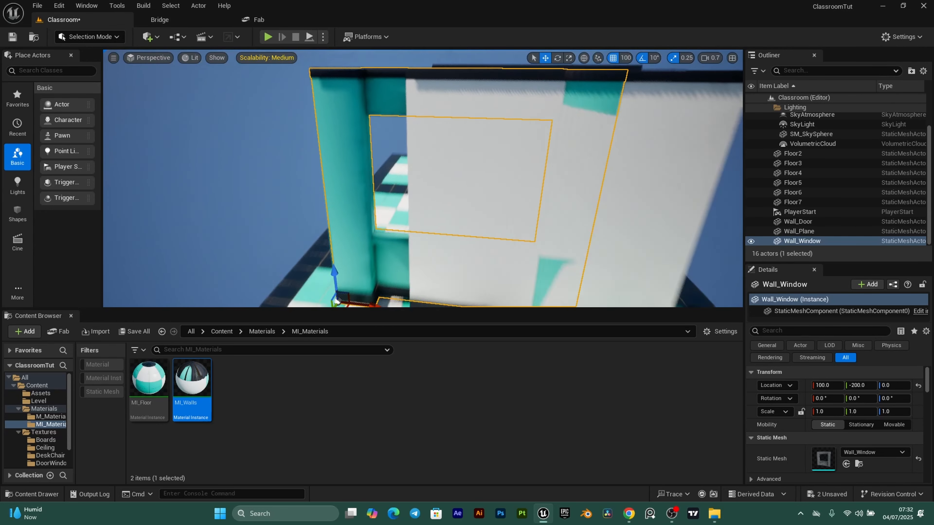
{"action": "mouse_move", "coordinate": [388, 209]}
{"action": "right_mouse_down"}
{"action": "mouse_move", "coordinate": [388, 258]}
{"action": "mouse_move", "coordinate": [382, 201]}
{"action": "mouse_move", "coordinate": [388, 209]}
{"action": "right_mouse_up"}
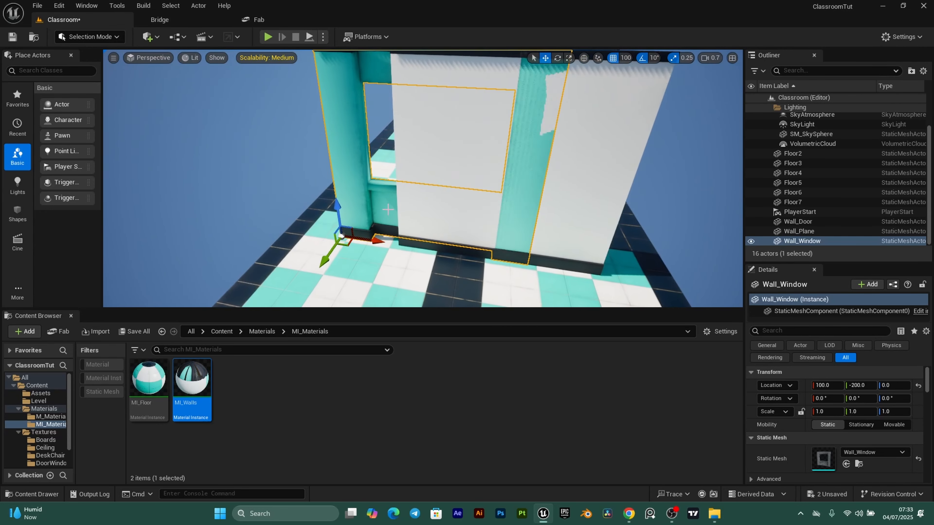
- Reset Wall_Window to the origin and rotate it to -90° yaw
{"action": "left_click", "coordinate": [918, 386]}
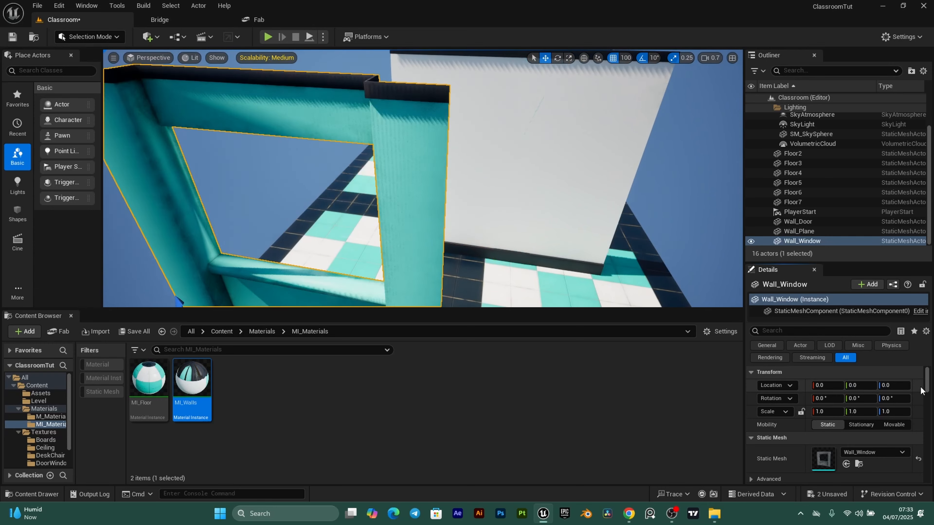
{"action": "right_click_drag", "start_coordinate": [353, 206], "coordinate": [257, 249]}
{"action": "key", "text": "e"}
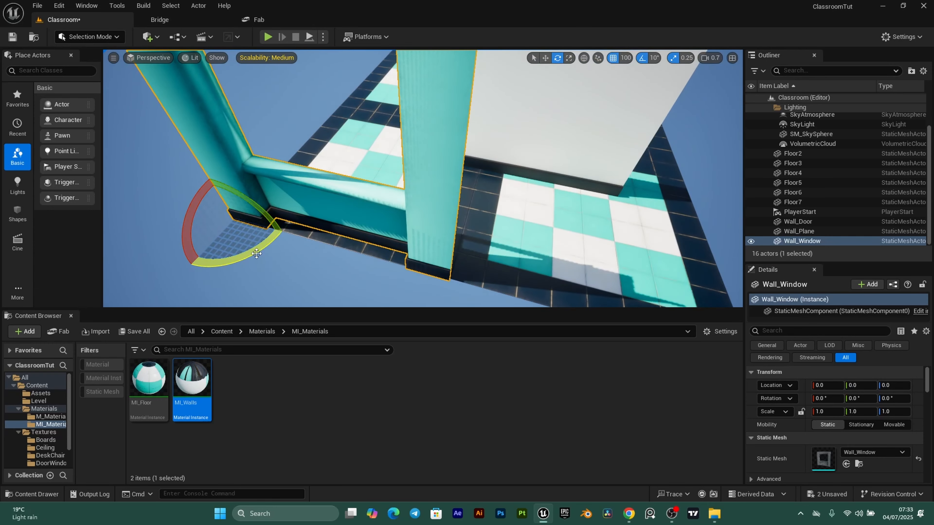
{"action": "left_click_drag", "start_coordinate": [256, 253], "coordinate": [276, 184]}
{"action": "right_click_drag", "start_coordinate": [275, 184], "coordinate": [285, 285]}
{"action": "scroll", "coordinate": [220, 191], "scroll_direction": "up", "scroll_amount": 2}
- Duplicate the window wall along Y as Wall_Window2 and Wall_Window3 at Y -300 and -600
{"action": "key", "text": "w"}
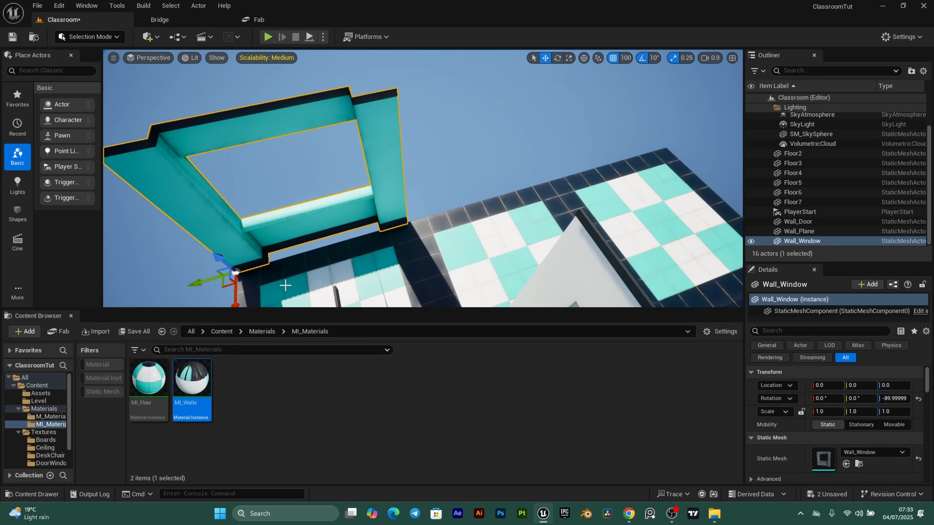
{"action": "left_click_drag", "start_coordinate": [209, 279], "coordinate": [331, 235], "text": "alt"}
{"action": "left_click_drag", "start_coordinate": [411, 206], "coordinate": [417, 209], "text": "alt"}
{"action": "right_click_drag", "start_coordinate": [417, 209], "coordinate": [573, 223]}
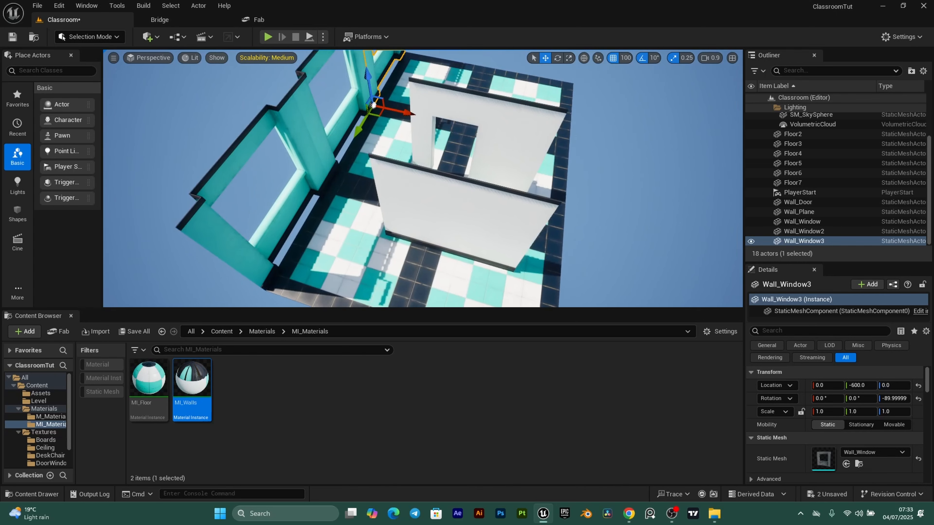
- Reset Wall_Plane, move it to Y -900, and duplicate a copy at X 300
{"action": "left_click", "coordinate": [497, 220]}
{"action": "left_click", "coordinate": [918, 386]}
{"action": "mouse_move", "coordinate": [248, 243]}
{"action": "right_mouse_down"}
{"action": "mouse_move", "coordinate": [257, 239]}
{"action": "mouse_move", "coordinate": [249, 242]}
{"action": "right_mouse_up"}
{"action": "left_click_drag", "start_coordinate": [276, 263], "coordinate": [290, 206]}
{"action": "mouse_move", "coordinate": [432, 220]}
{"action": "right_mouse_down"}
{"action": "mouse_move", "coordinate": [441, 219]}
{"action": "mouse_move", "coordinate": [431, 221]}
{"action": "right_mouse_up"}
{"action": "left_click_drag", "start_coordinate": [285, 252], "coordinate": [459, 107]}
{"action": "mouse_move", "coordinate": [460, 107]}
{"action": "right_mouse_down"}
{"action": "mouse_move", "coordinate": [471, 110]}
{"action": "mouse_move", "coordinate": [455, 116]}
{"action": "right_mouse_up"}
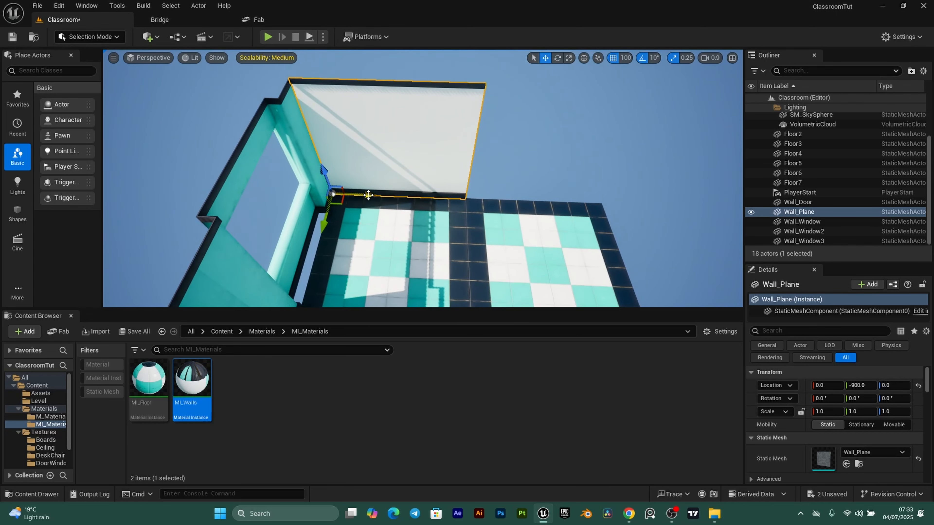
{"action": "left_click_drag", "start_coordinate": [368, 195], "coordinate": [476, 200], "text": "alt"}
{"action": "right_click_drag", "start_coordinate": [475, 200], "coordinate": [474, 214]}
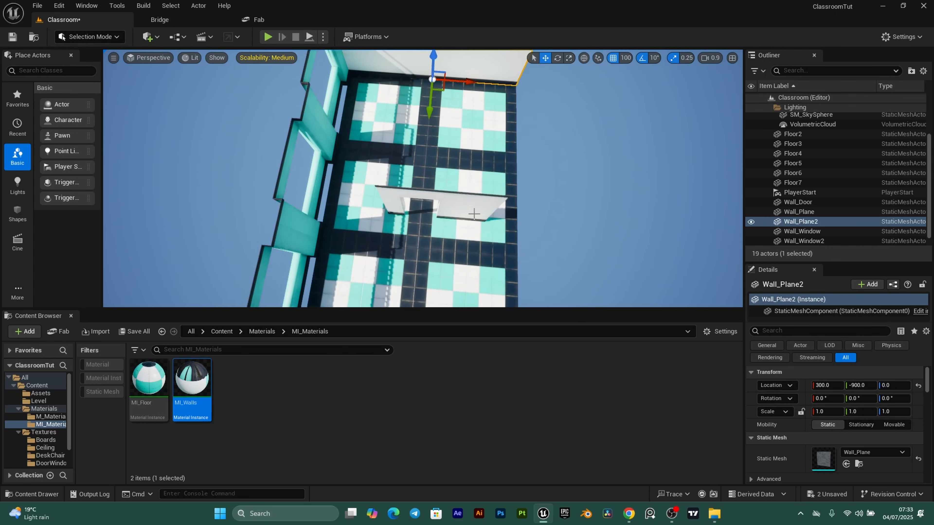
- Move the door wall to 600, -900 and rotate it into place
{"action": "left_click", "coordinate": [445, 232]}
{"action": "left_click_drag", "start_coordinate": [395, 215], "coordinate": [526, 88]}
{"action": "right_click_drag", "start_coordinate": [525, 87], "coordinate": [502, 121]}
{"action": "key", "text": "e"}
{"action": "left_click_drag", "start_coordinate": [463, 156], "coordinate": [454, 90]}
- Duplicate the second plain wall and turn the copy 90° as a side wall
{"action": "left_click", "coordinate": [399, 132]}
{"action": "right_click_drag", "start_coordinate": [408, 147], "coordinate": [407, 146]}
{"action": "key", "text": "w"}
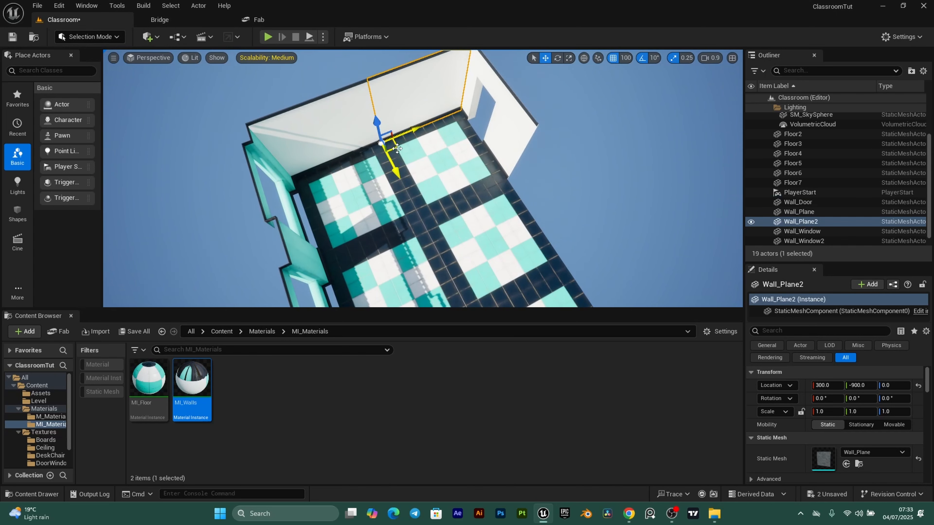
{"action": "left_click_drag", "start_coordinate": [405, 151], "coordinate": [431, 169], "text": "alt"}
{"action": "key", "text": "e"}
{"action": "left_click_drag", "start_coordinate": [562, 257], "coordinate": [552, 280]}
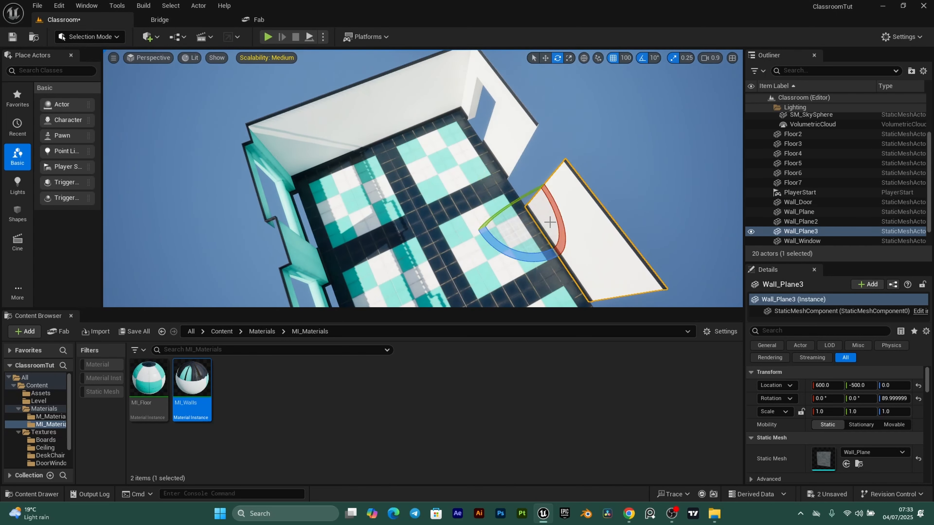
{"action": "right_click_drag", "start_coordinate": [551, 280], "coordinate": [456, 214]}
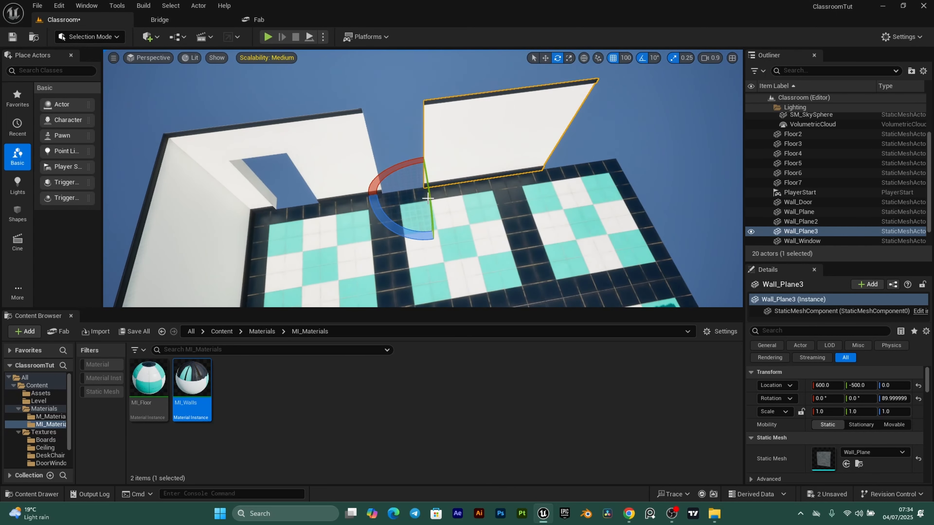
- Slide the side wall to Y -600 and turn it to face 180°
{"action": "key", "text": "w"}
{"action": "left_click_drag", "start_coordinate": [474, 186], "coordinate": [441, 192]}
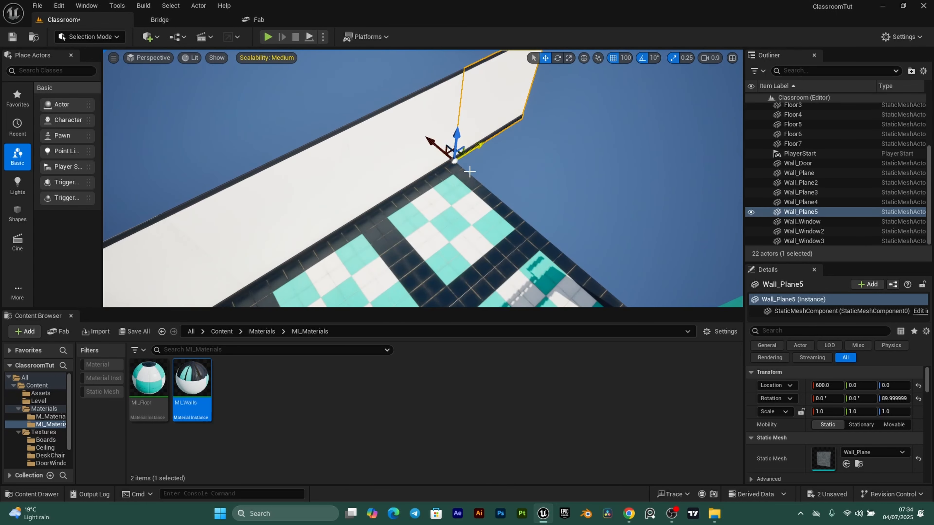
{"action": "key", "text": "e"}
{"action": "left_click_drag", "start_coordinate": [461, 204], "coordinate": [494, 189]}
{"action": "right_click_drag", "start_coordinate": [422, 177], "coordinate": [441, 169]}
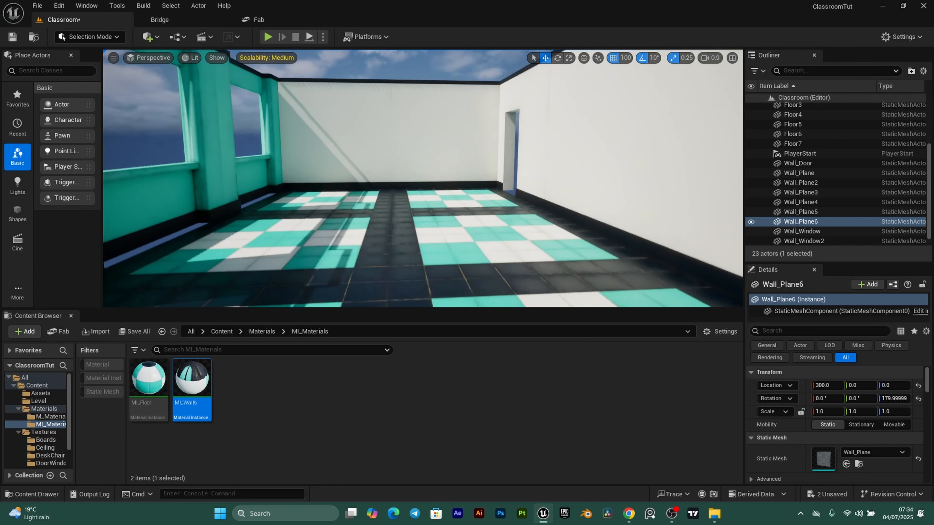
{"action": "right_click_drag", "start_coordinate": [423, 177], "coordinate": [400, 173]}
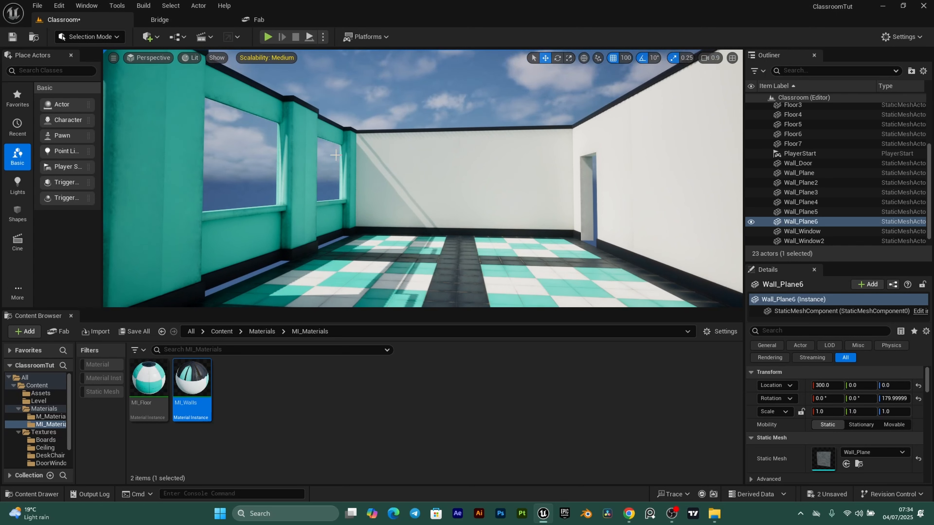
- Place the Ceiling mesh from the Assets folder into the room
{"action": "left_click", "coordinate": [34, 394]}
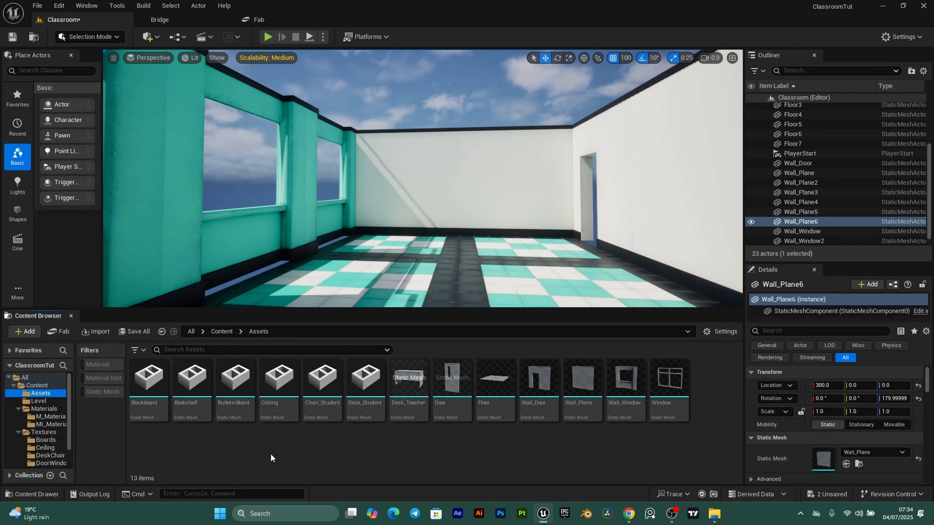
{"action": "left_click", "coordinate": [279, 380]}
{"action": "left_click_drag", "start_coordinate": [279, 381], "coordinate": [334, 292]}
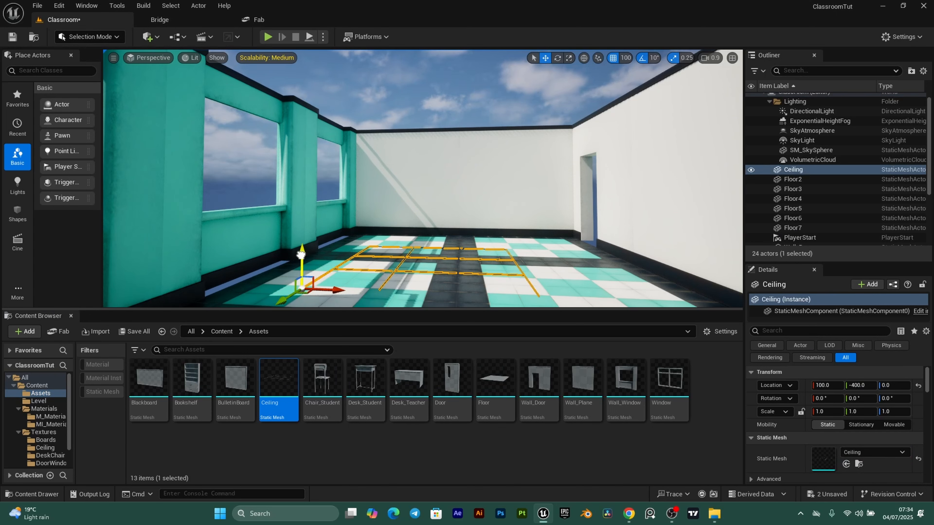
{"action": "left_click_drag", "start_coordinate": [301, 254], "coordinate": [304, 107]}
- Reset the ceiling to the origin and raise it to Z 300
{"action": "left_click", "coordinate": [916, 386]}
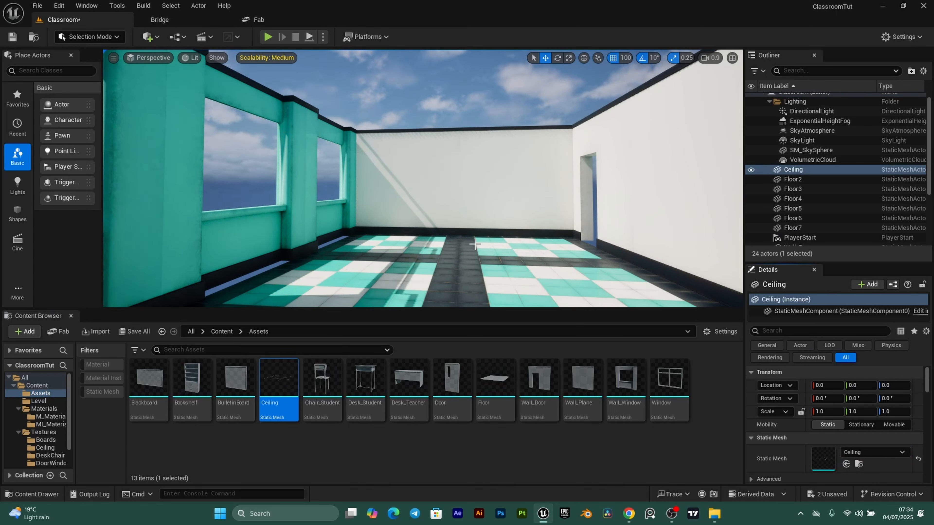
{"action": "right_click_drag", "start_coordinate": [338, 200], "coordinate": [338, 200]}
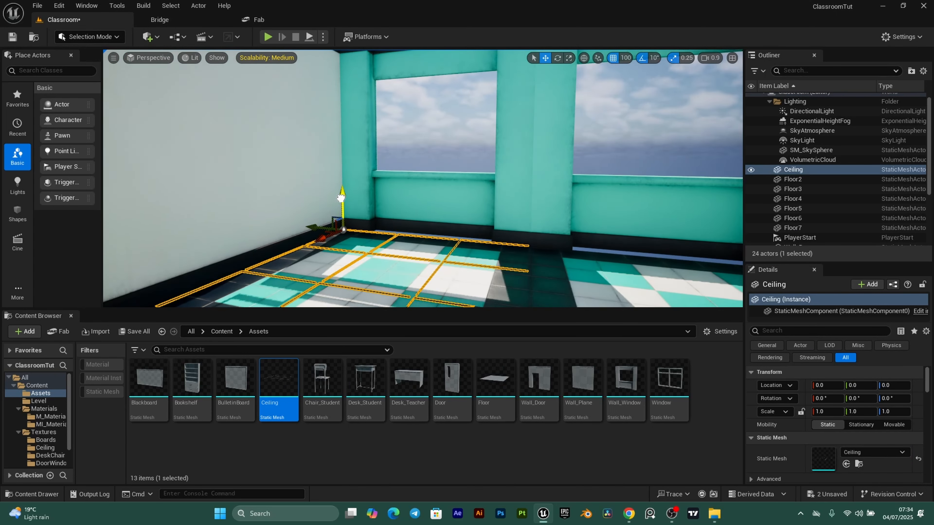
{"action": "left_click_drag", "start_coordinate": [341, 198], "coordinate": [335, 85]}
{"action": "right_click_drag", "start_coordinate": [354, 142], "coordinate": [354, 143]}
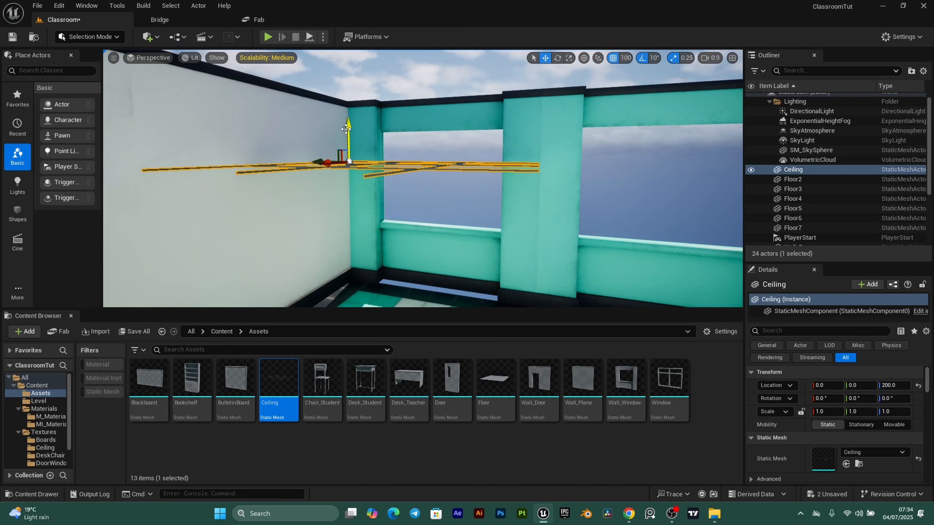
{"action": "left_click_drag", "start_coordinate": [348, 100], "coordinate": [347, 59]}
{"action": "right_click_drag", "start_coordinate": [306, 63], "coordinate": [307, 63]}
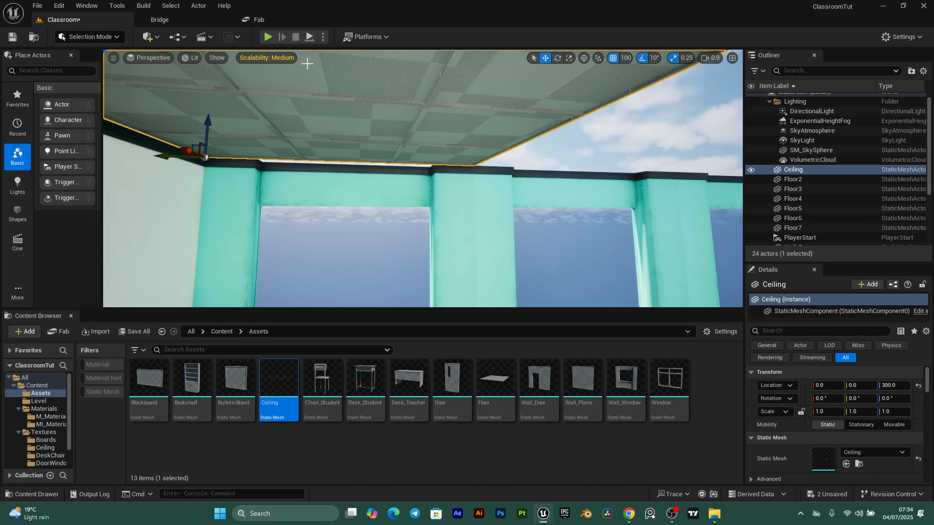
{"action": "left_click", "coordinate": [50, 424]}
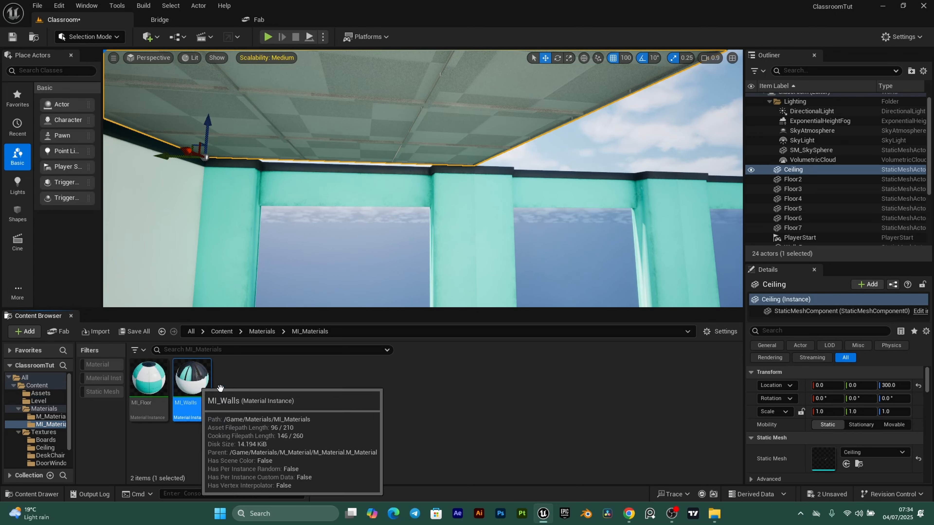
- Duplicate MI_Walls as a new material instance named MI_Ceiling and open it
{"action": "key", "text": "ctrl+d"}
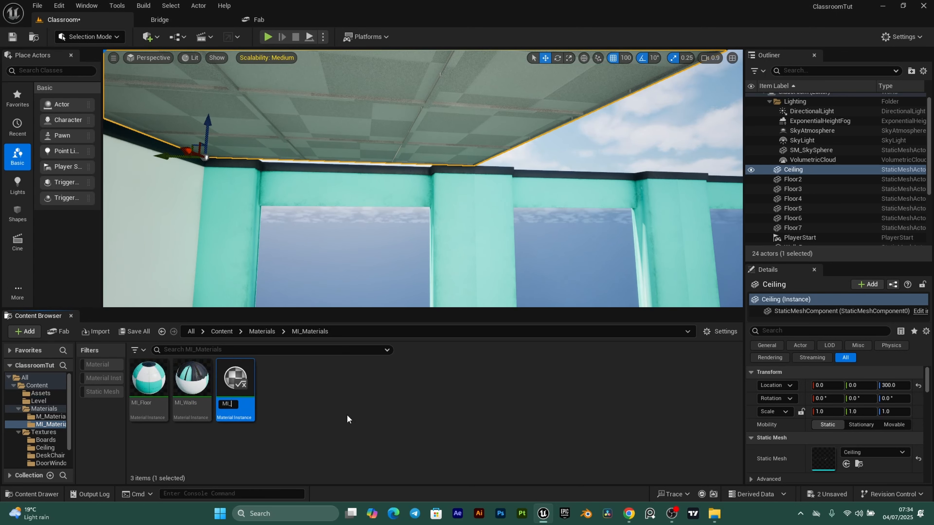
{"action": "type", "text": "MI_Ceiling"}
{"action": "key", "text": "Return"}
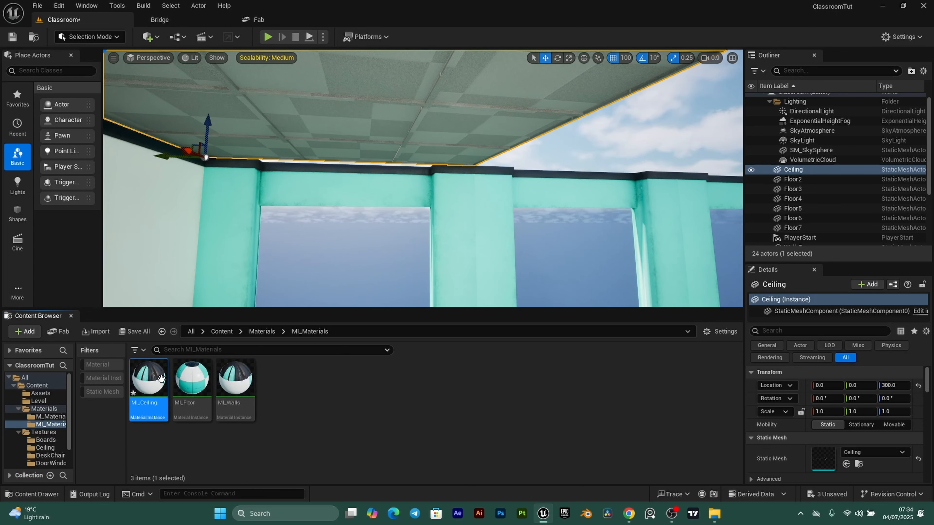
{"action": "double_click", "coordinate": [160, 378]}
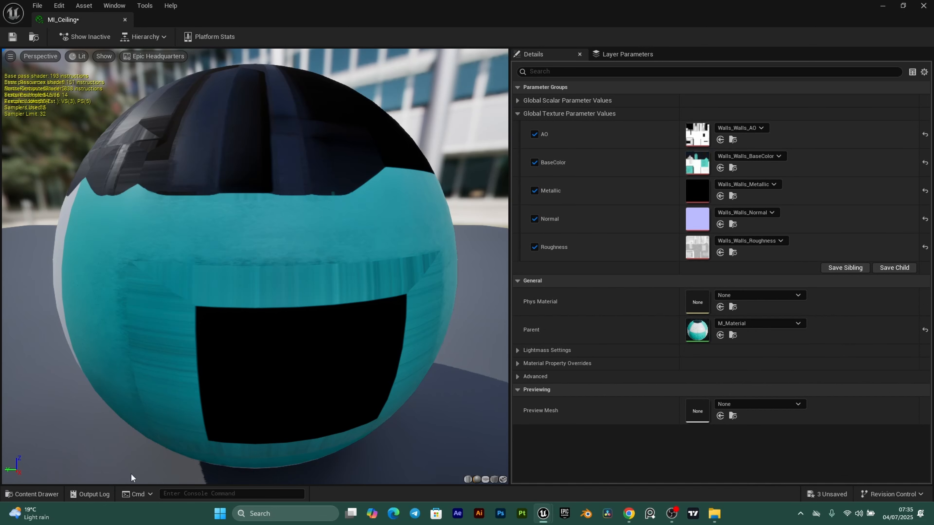
- Assign the Ceiling AO, BaseColor, Metallic, Normal and Roughness textures to MI_Ceiling, then save
{"action": "left_click", "coordinate": [35, 494]}
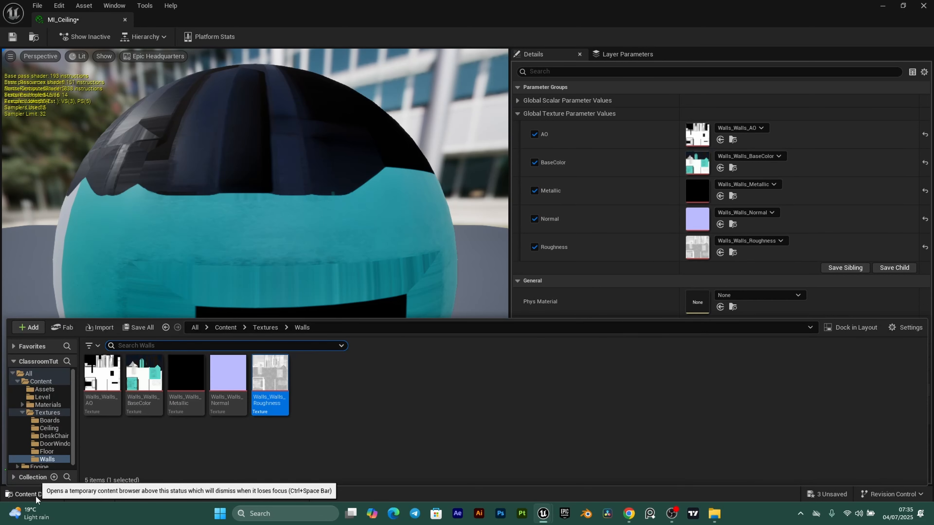
{"action": "left_click", "coordinate": [50, 427]}
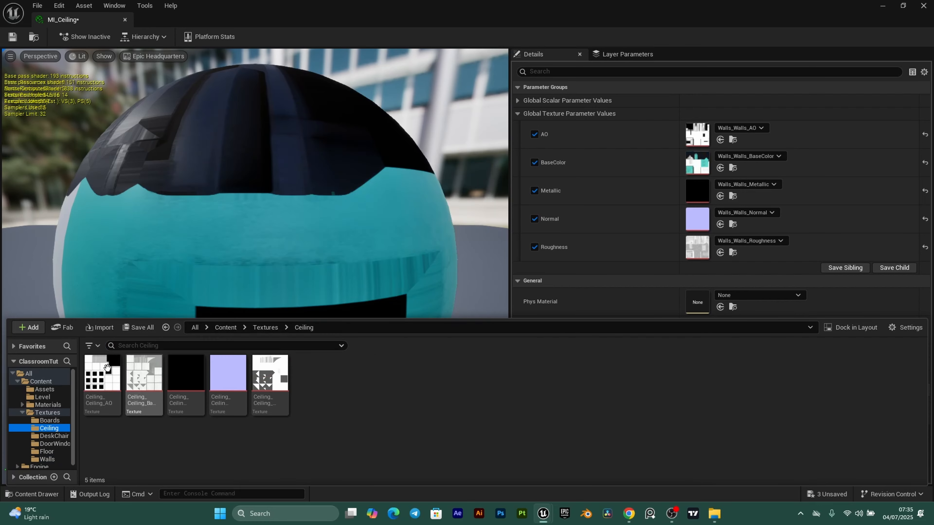
{"action": "left_click_drag", "start_coordinate": [213, 318], "coordinate": [697, 134]}
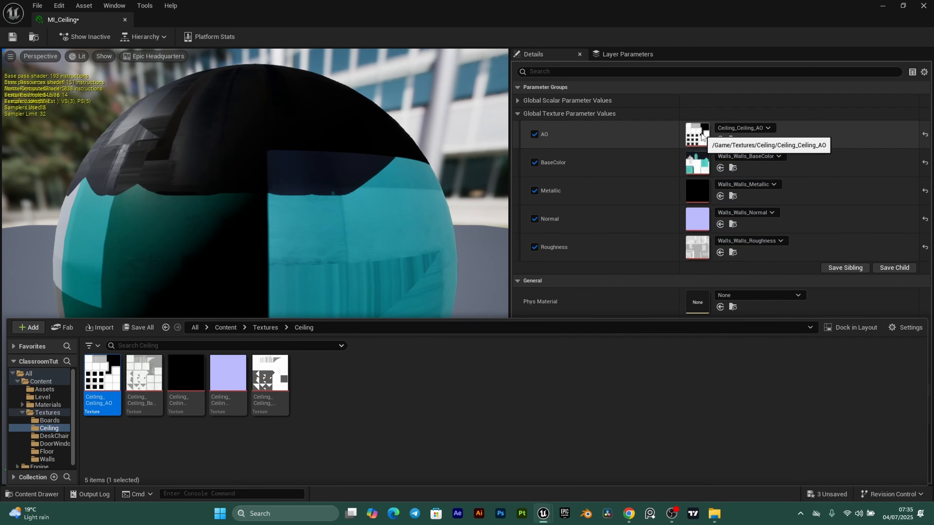
{"action": "left_click_drag", "start_coordinate": [143, 372], "coordinate": [698, 169]}
{"action": "left_click_drag", "start_coordinate": [191, 385], "coordinate": [704, 195]}
{"action": "left_click_drag", "start_coordinate": [228, 378], "coordinate": [697, 219]}
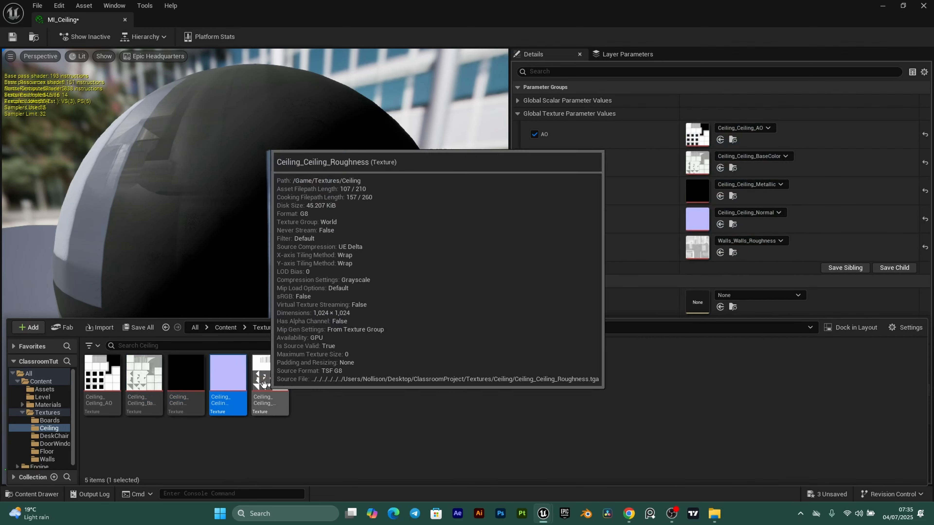
{"action": "left_click_drag", "start_coordinate": [282, 392], "coordinate": [700, 249]}
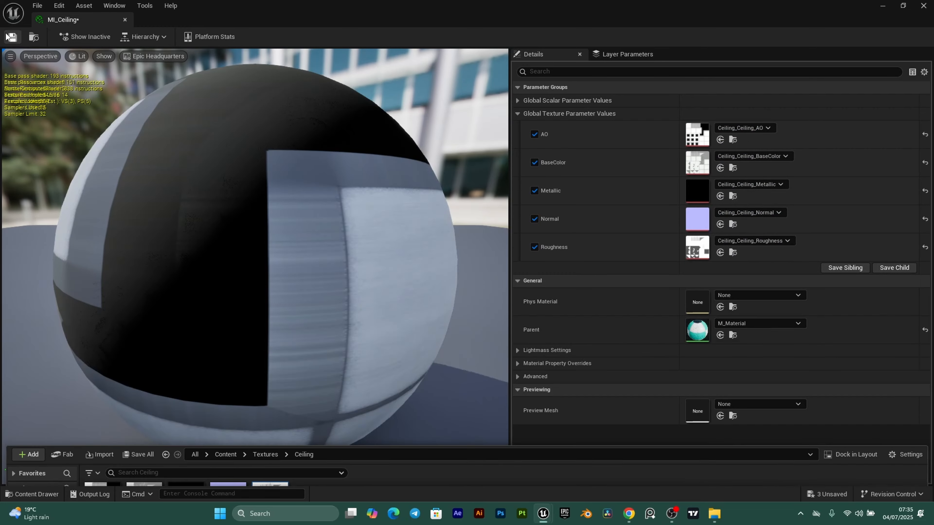
{"action": "left_click", "coordinate": [12, 36]}
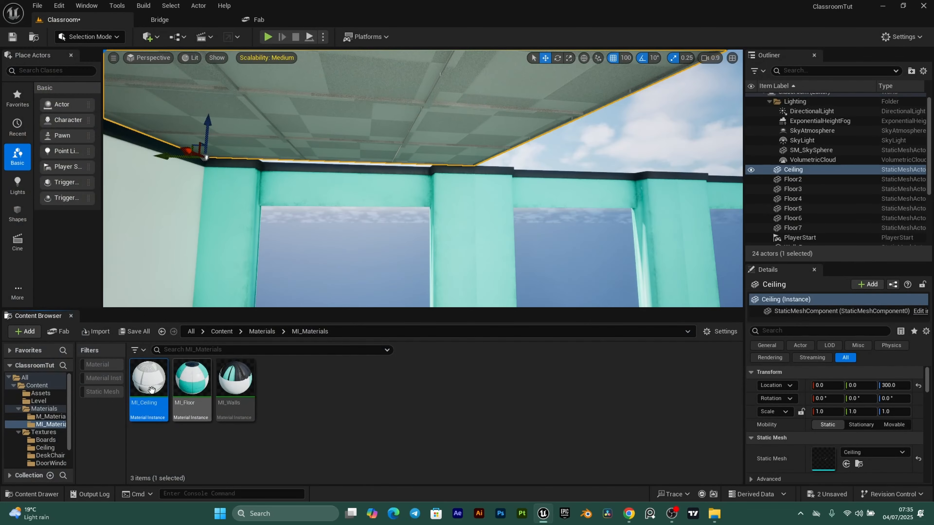
- Drop MI_Ceiling onto the ceiling mesh, view the enclosed room, and enlarge the Content Browser
{"action": "left_click_drag", "start_coordinate": [151, 390], "coordinate": [304, 94]}
{"action": "right_click_drag", "start_coordinate": [365, 171], "coordinate": [327, 204]}
{"action": "right_click_drag", "start_coordinate": [224, 133], "coordinate": [265, 158]}
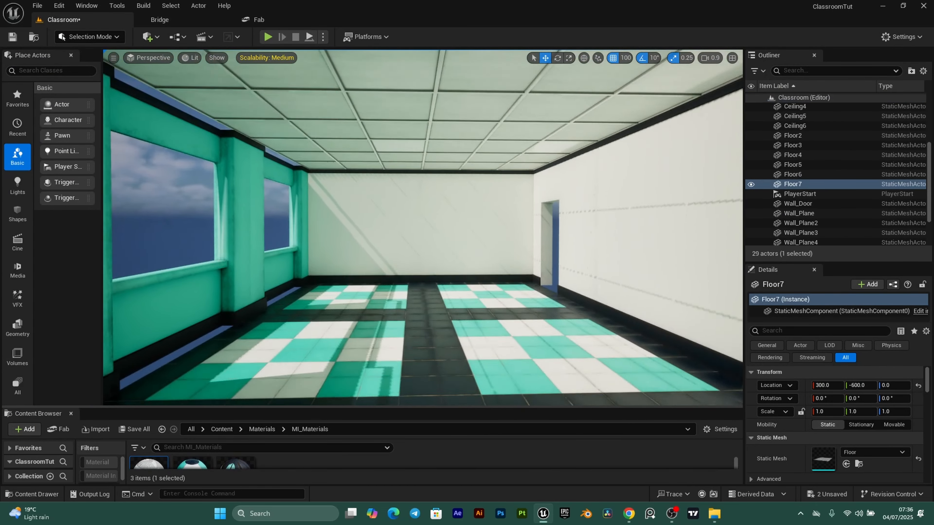
{"action": "right_click_drag", "start_coordinate": [423, 228], "coordinate": [437, 244]}
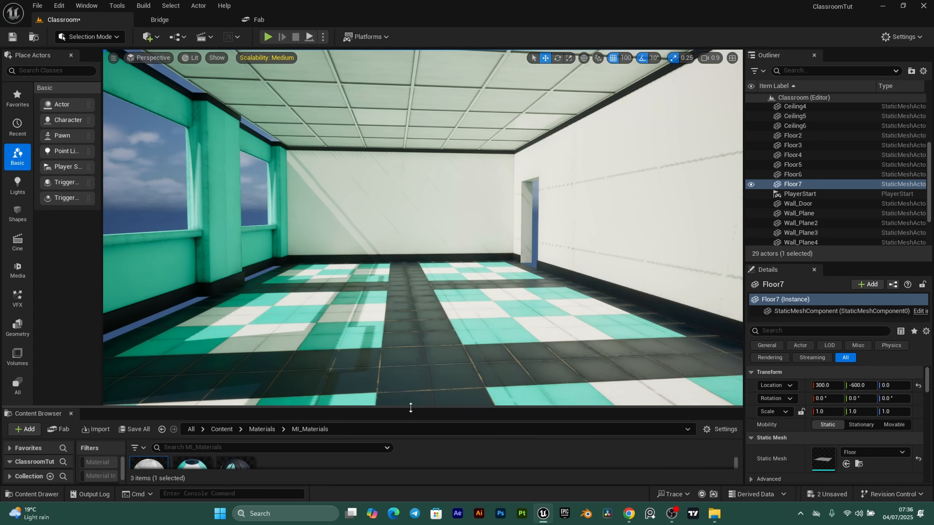
{"action": "left_click_drag", "start_coordinate": [410, 408], "coordinate": [368, 370]}
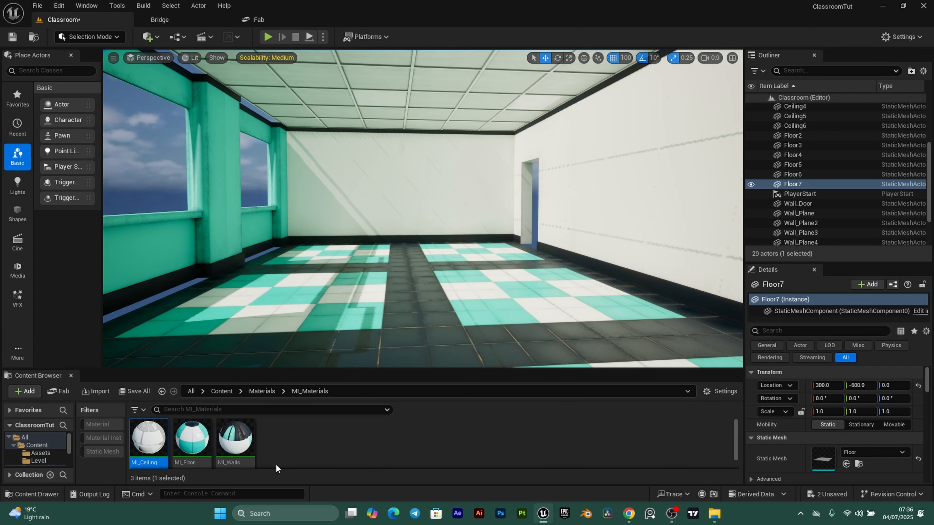
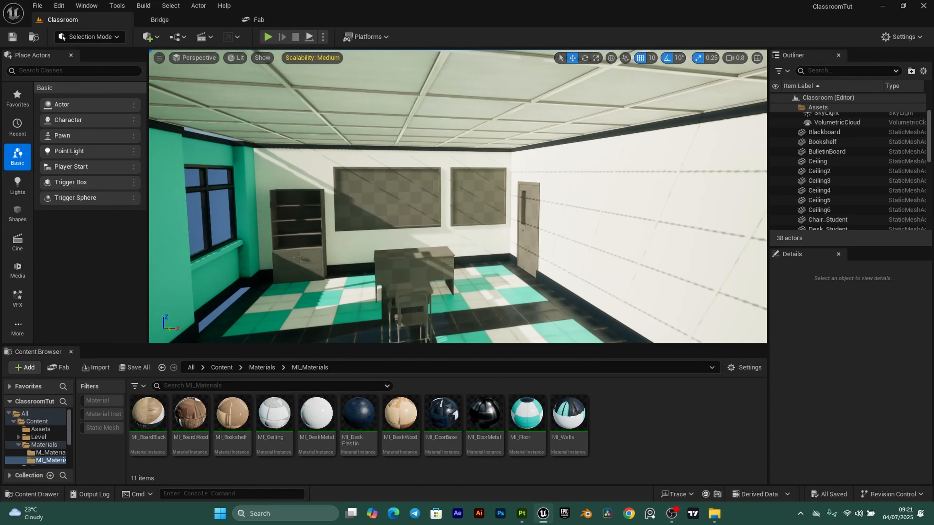
- Give the large teacher's desk the MI_DeskWood material
{"action": "right_click_drag", "start_coordinate": [367, 266], "coordinate": [338, 321]}
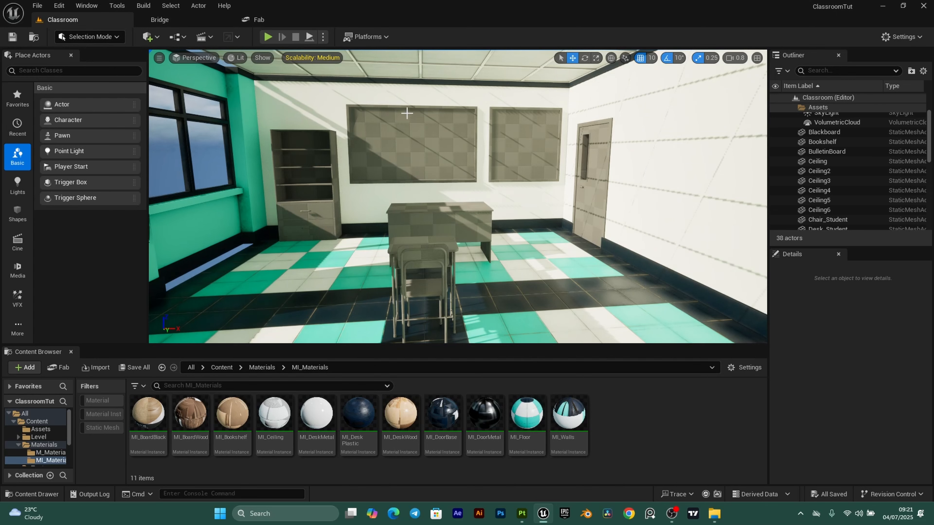
{"action": "right_click_drag", "start_coordinate": [367, 227], "coordinate": [443, 234]}
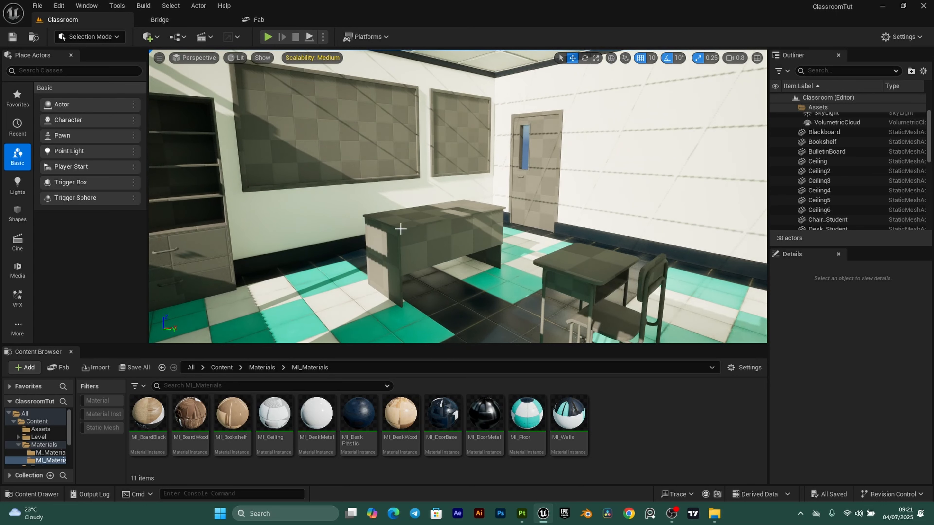
{"action": "right_click_drag", "start_coordinate": [462, 331], "coordinate": [485, 334]}
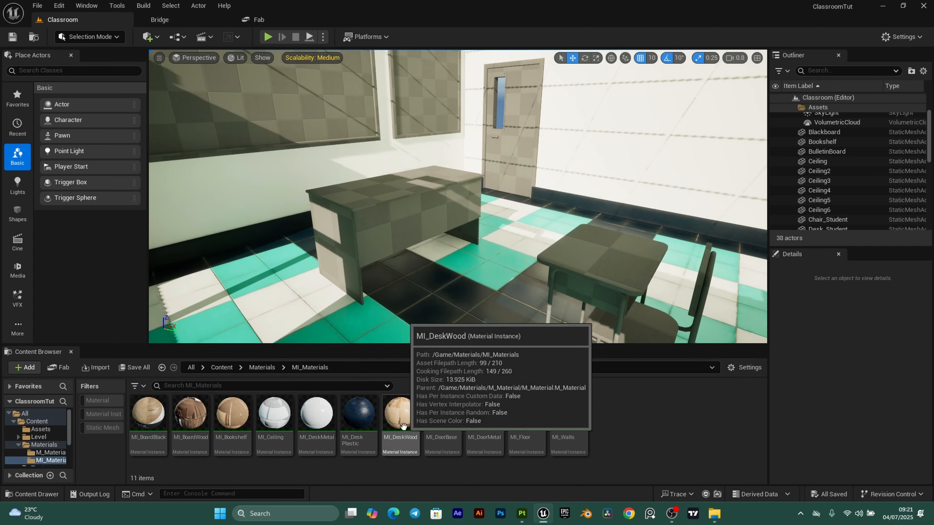
{"action": "left_click_drag", "start_coordinate": [392, 414], "coordinate": [384, 205]}
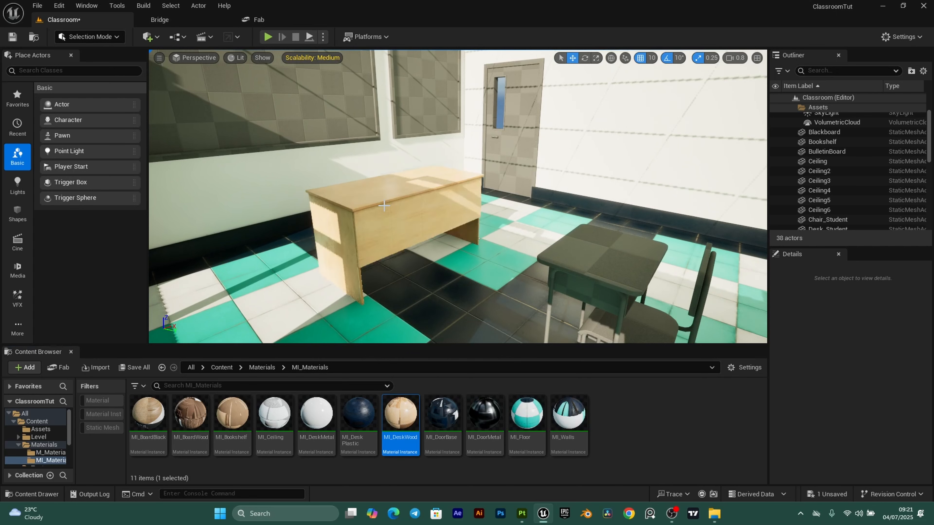
- Apply MI_Bookshelf to the bookshelf and select the student desk
{"action": "right_click_drag", "start_coordinate": [383, 206], "coordinate": [333, 202]}
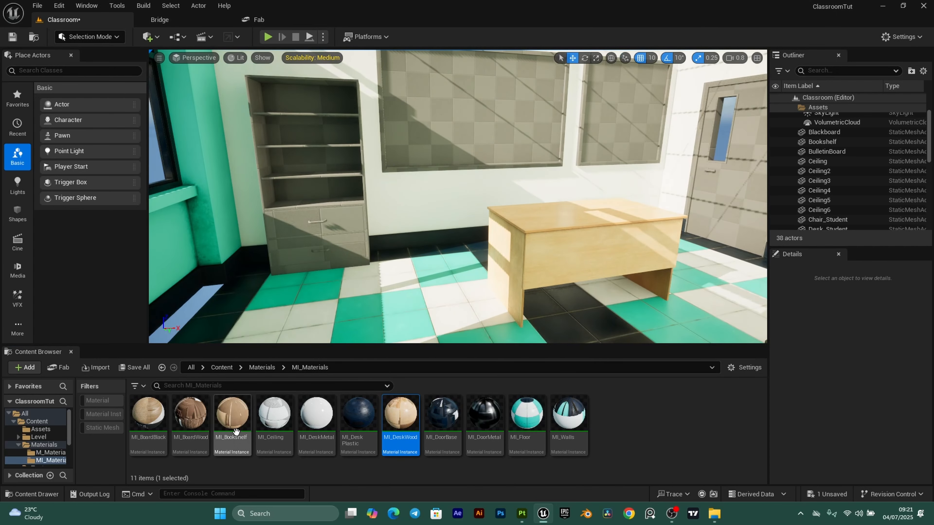
{"action": "left_click_drag", "start_coordinate": [312, 261], "coordinate": [311, 138]}
{"action": "right_click_drag", "start_coordinate": [436, 184], "coordinate": [481, 193]}
{"action": "key", "text": "s"}
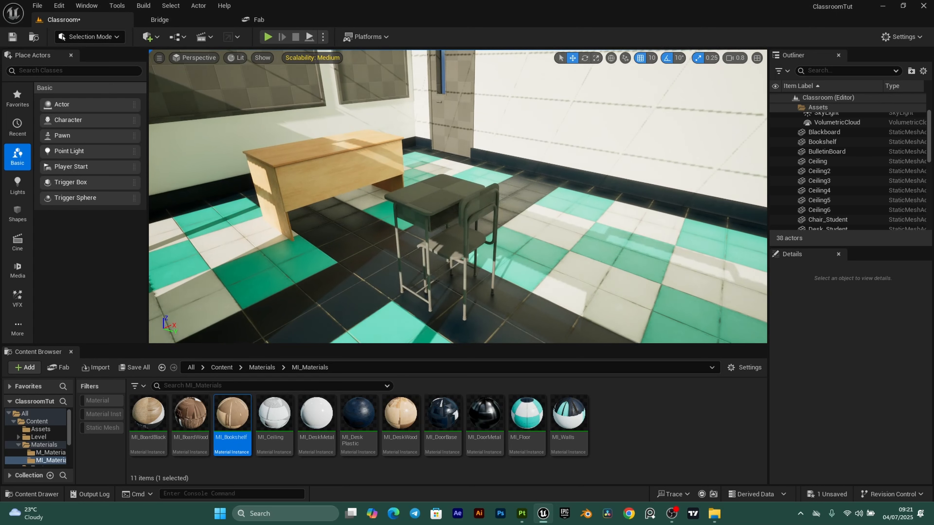
{"action": "left_click", "coordinate": [424, 193]}
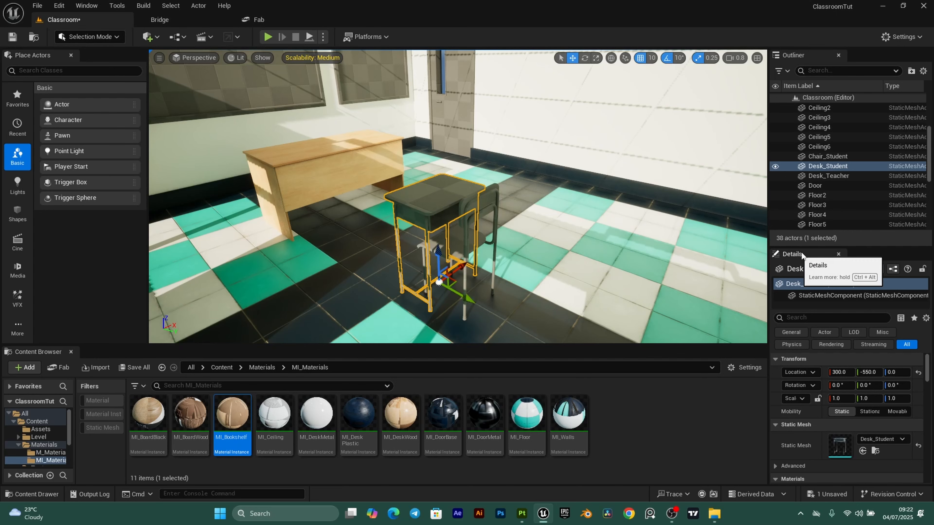
- Assign MI_DeskWood, MI_DeskMetal and MI_DeskPlastic to the student desk's Element 0, 1 and 2
{"action": "scroll", "coordinate": [855, 376], "scroll_direction": "down", "scroll_amount": 5}
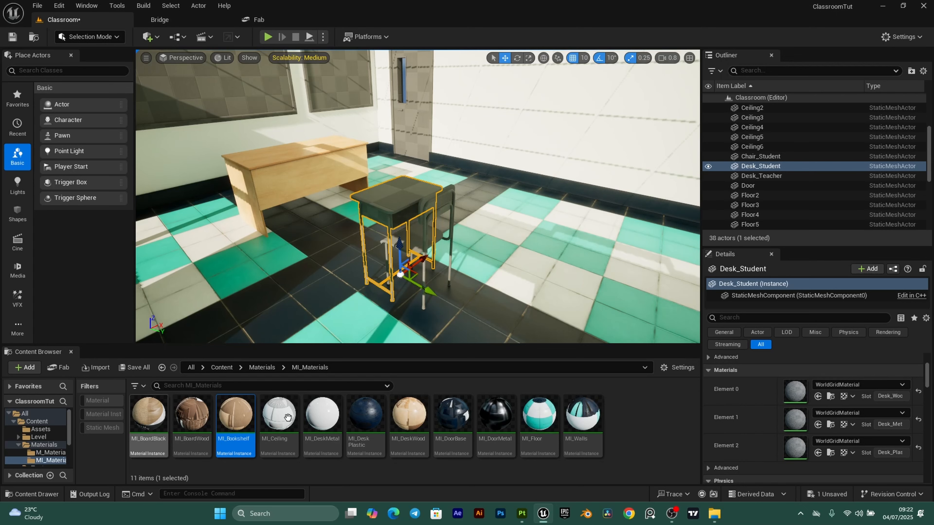
{"action": "left_click", "coordinate": [429, 424]}
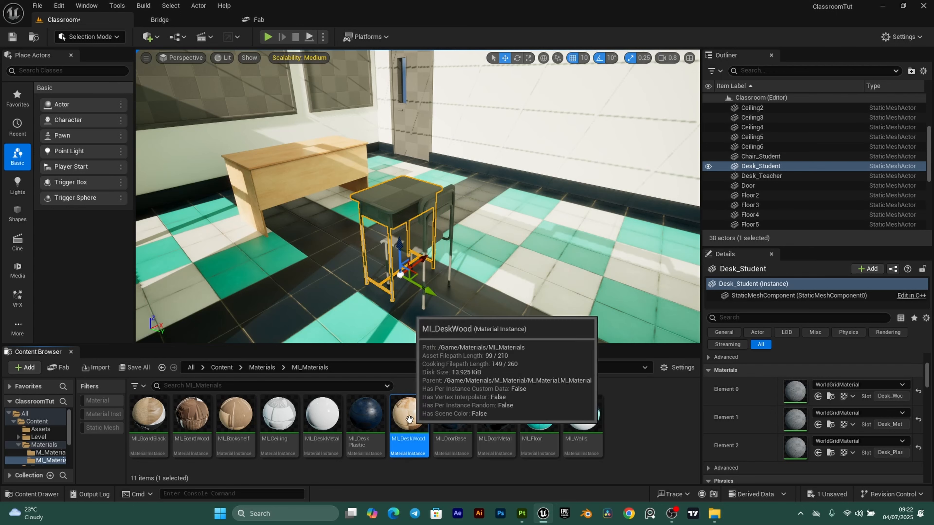
{"action": "left_click_drag", "start_coordinate": [428, 424], "coordinate": [807, 391]}
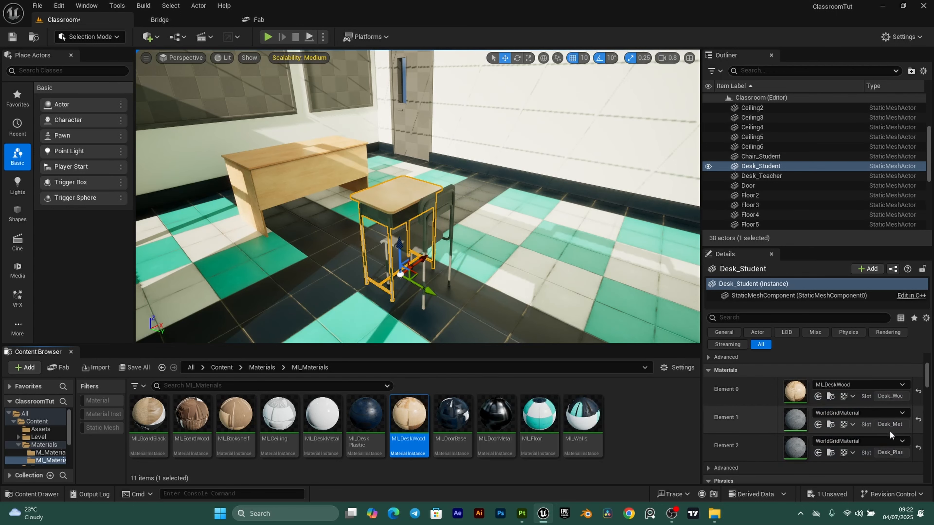
{"action": "left_click", "coordinate": [322, 415]}
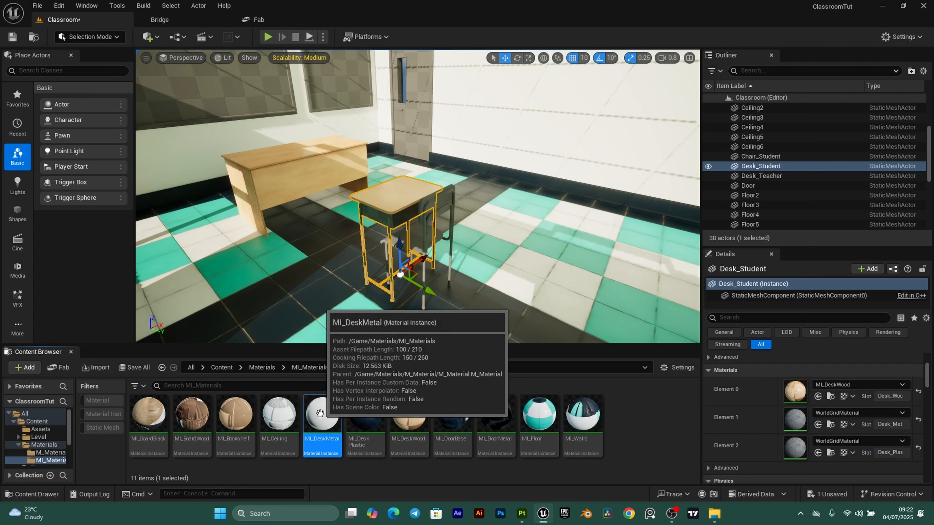
{"action": "left_click_drag", "start_coordinate": [322, 415], "coordinate": [811, 419]}
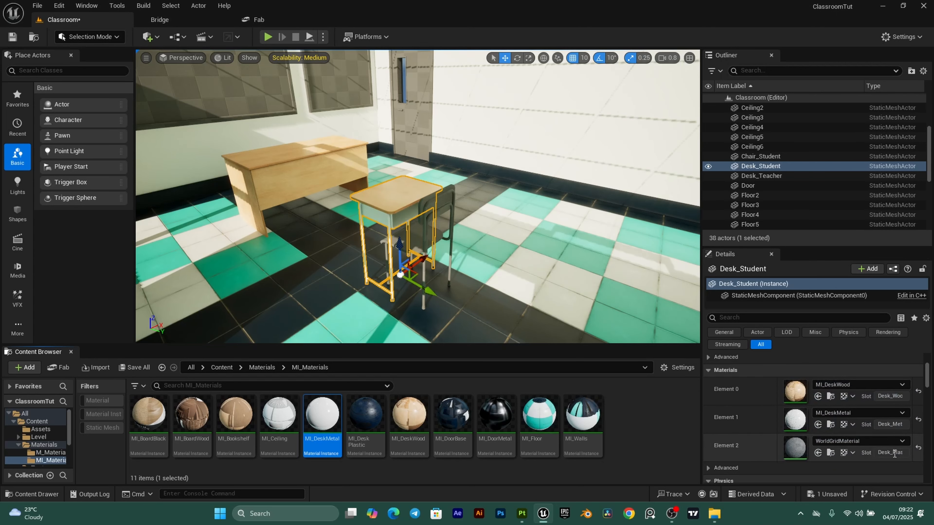
{"action": "left_click", "coordinate": [365, 419]}
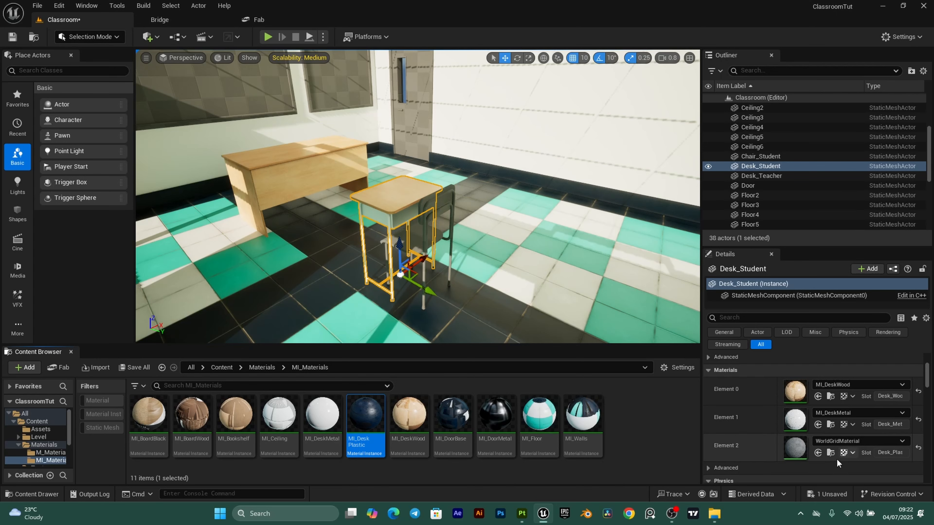
{"action": "left_click", "coordinate": [819, 453]}
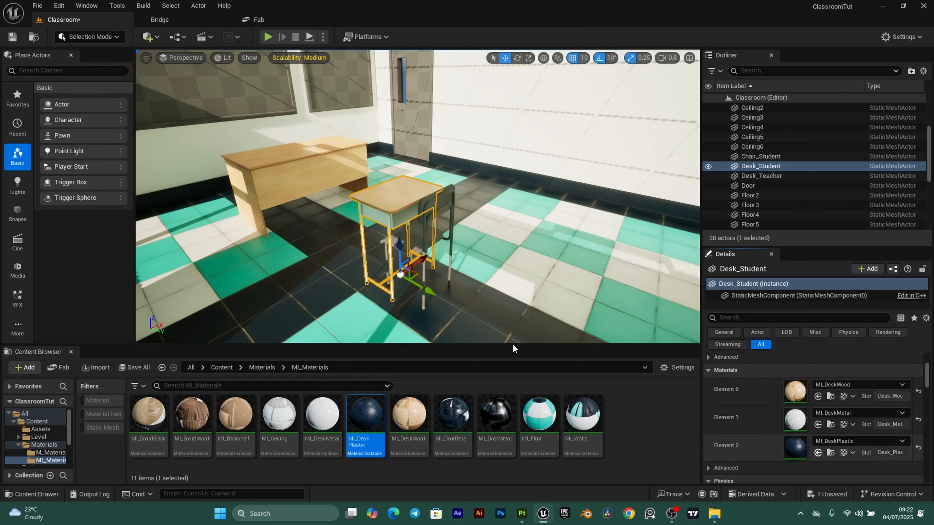
{"action": "right_click_drag", "start_coordinate": [480, 241], "coordinate": [467, 176]}
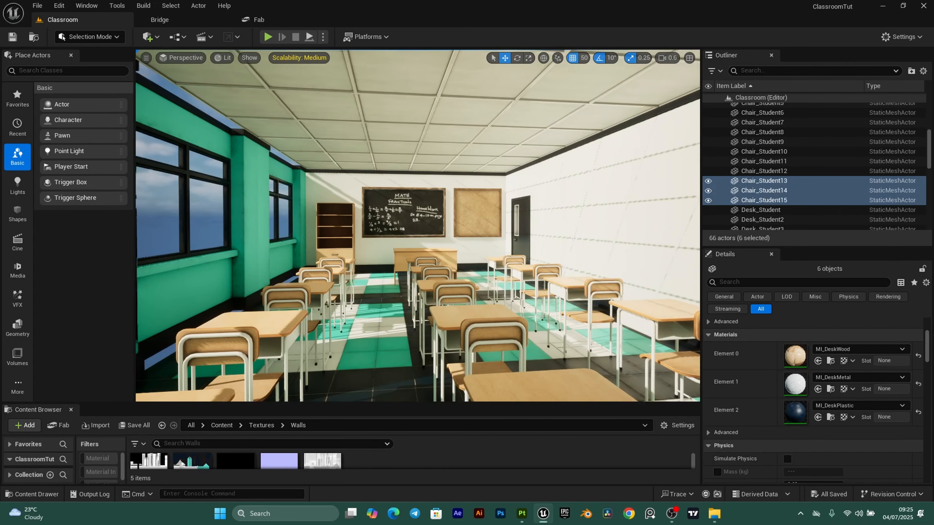
{"action": "right_click_drag", "start_coordinate": [418, 225], "coordinate": [417, 221]}
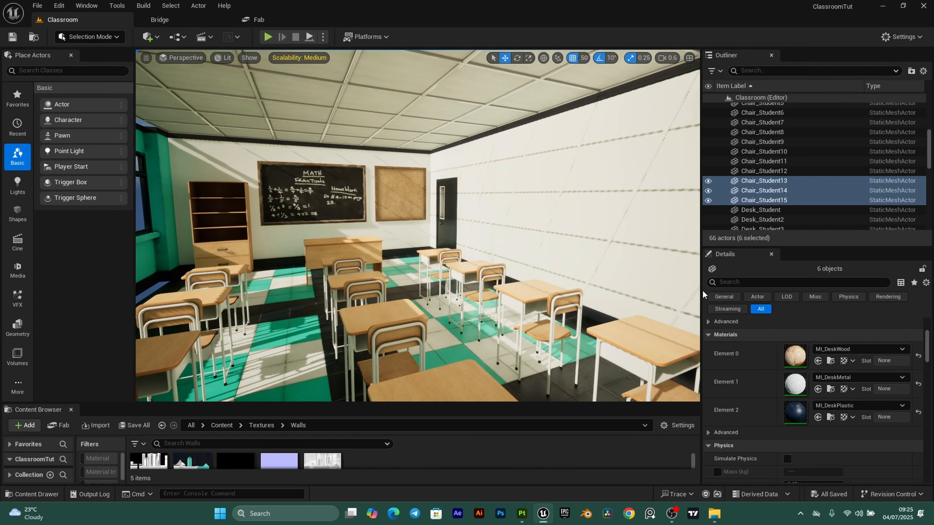
- Widen the viewport, look around the furnished room, and enlarge the Content Browser to show folders
{"action": "left_click_drag", "start_coordinate": [701, 289], "coordinate": [807, 289]}
{"action": "right_click_drag", "start_coordinate": [625, 272], "coordinate": [330, 158]}
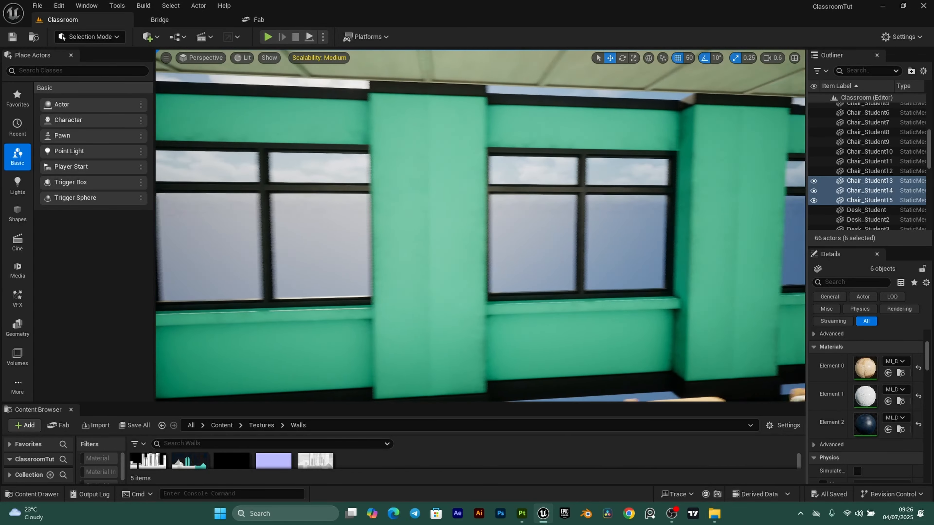
{"action": "key", "text": "s"}
{"action": "right_click_drag", "start_coordinate": [515, 199], "coordinate": [501, 212]}
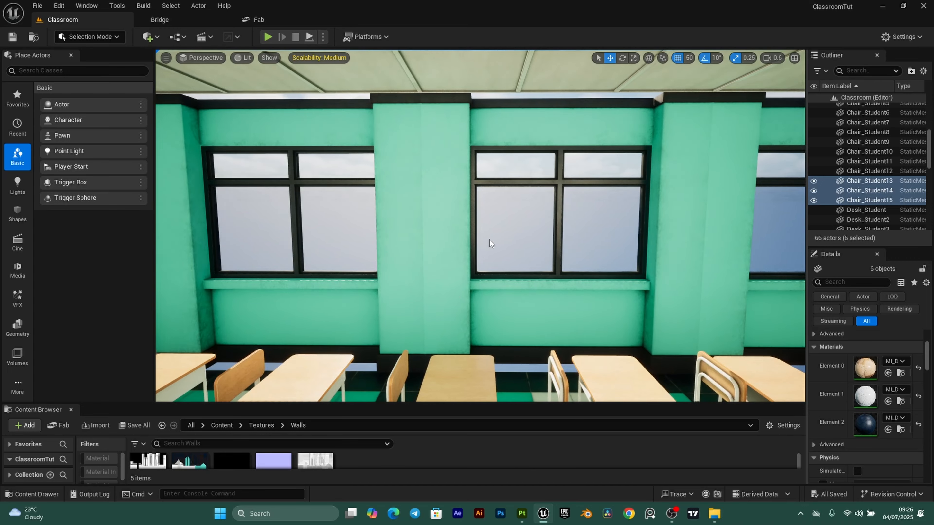
{"action": "right_click_drag", "start_coordinate": [607, 371], "coordinate": [407, 323]}
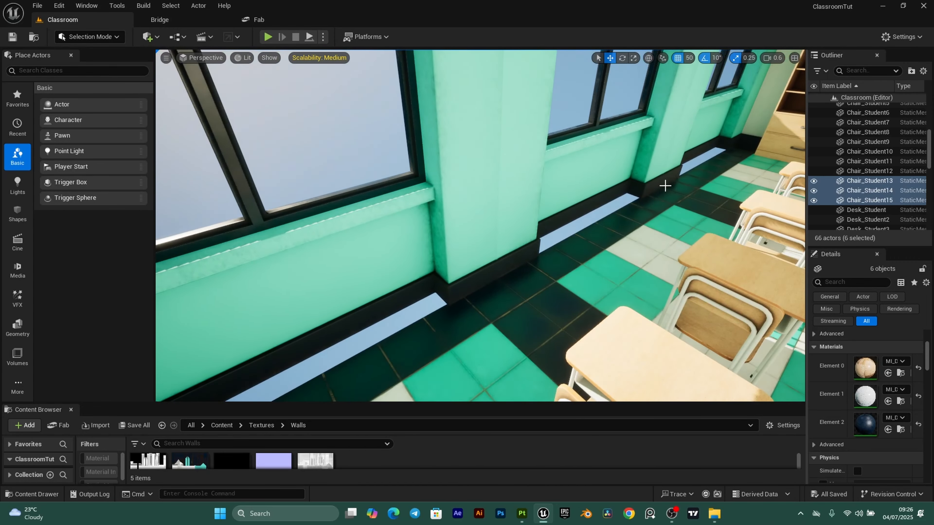
{"action": "right_click_drag", "start_coordinate": [665, 186], "coordinate": [518, 347]}
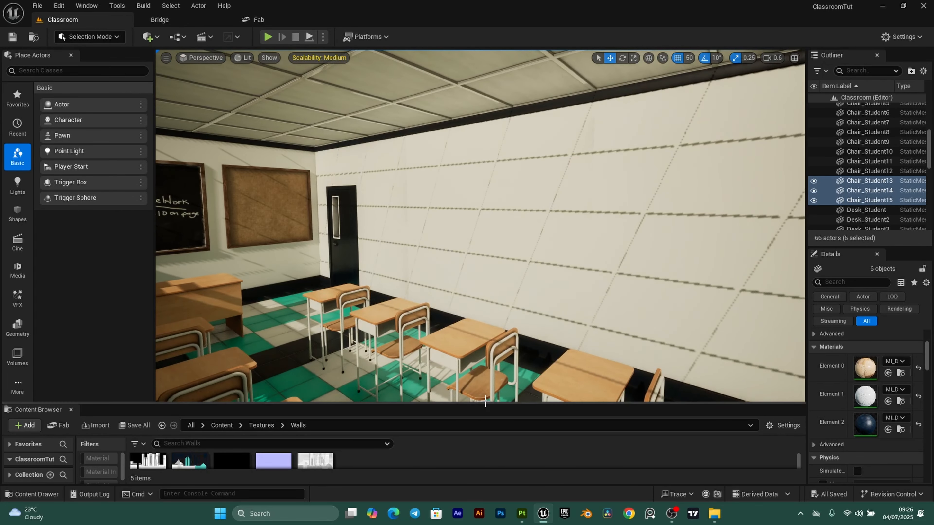
{"action": "left_click_drag", "start_coordinate": [488, 405], "coordinate": [485, 319]}
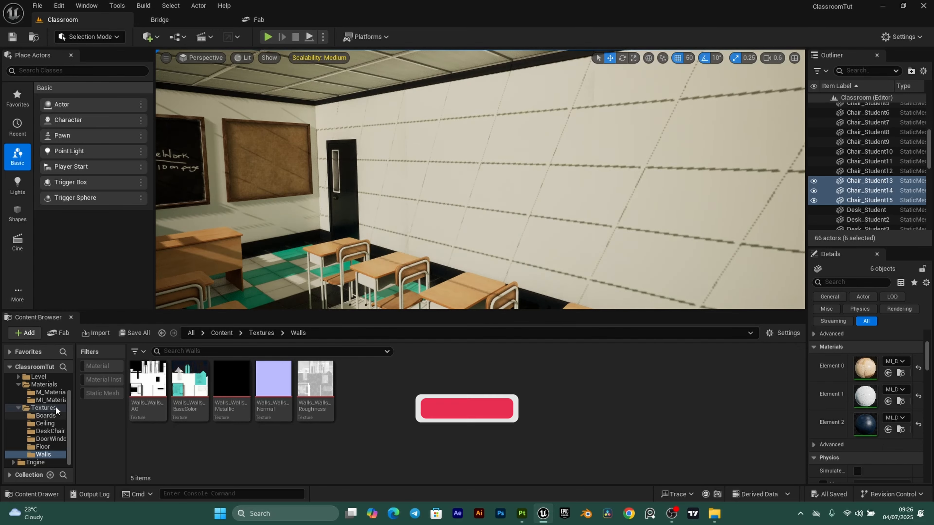
- Enable Two Sided on M_Material's output node and return to the classroom level
{"action": "left_click", "coordinate": [48, 392]}
{"action": "double_click", "coordinate": [148, 383]}
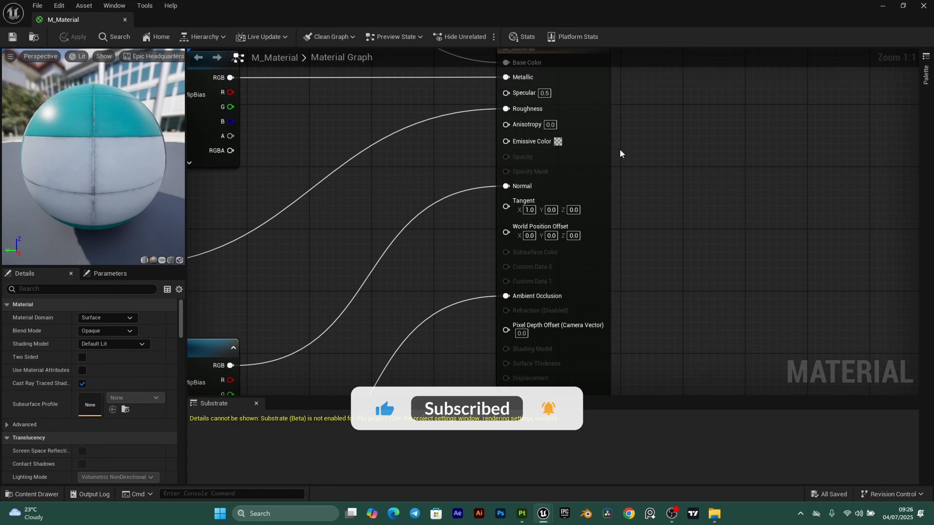
{"action": "right_click_drag", "start_coordinate": [665, 140], "coordinate": [685, 235]}
{"action": "left_click", "coordinate": [611, 165]}
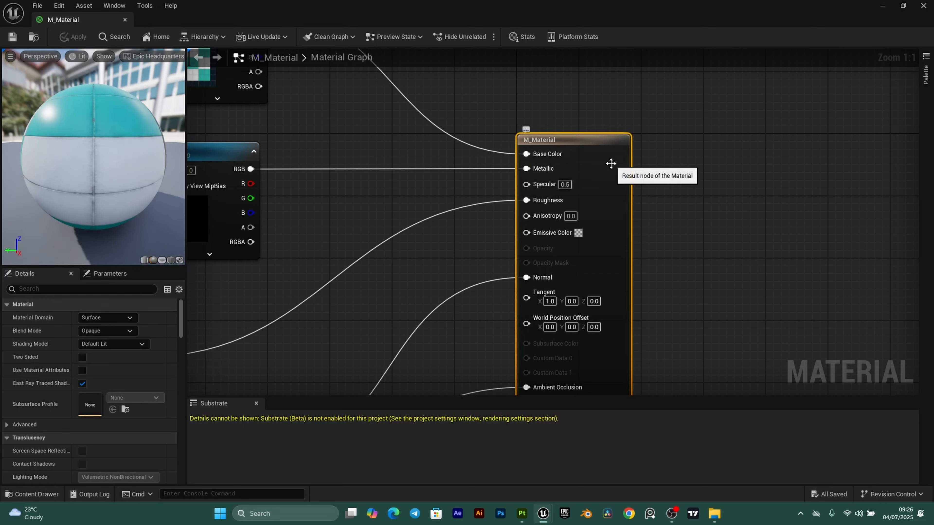
{"action": "left_click", "coordinate": [82, 357]}
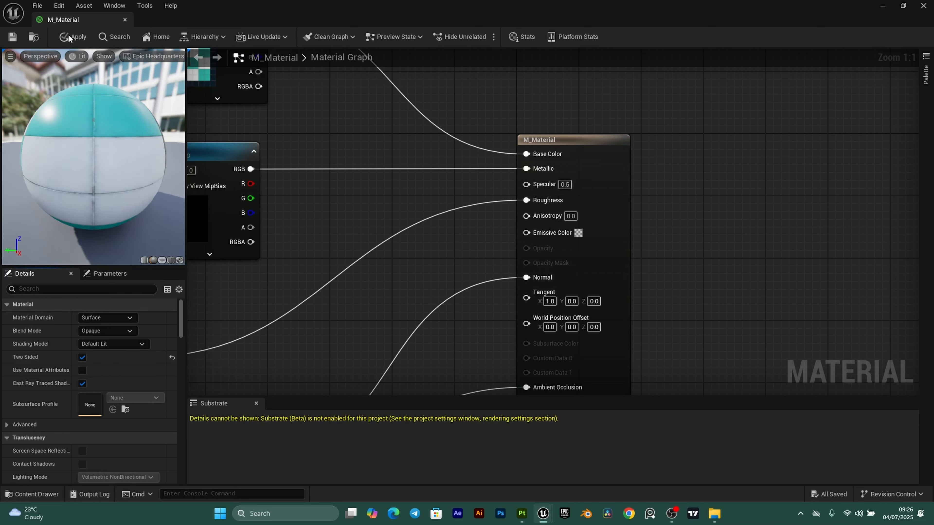
{"action": "left_click", "coordinate": [125, 19]}
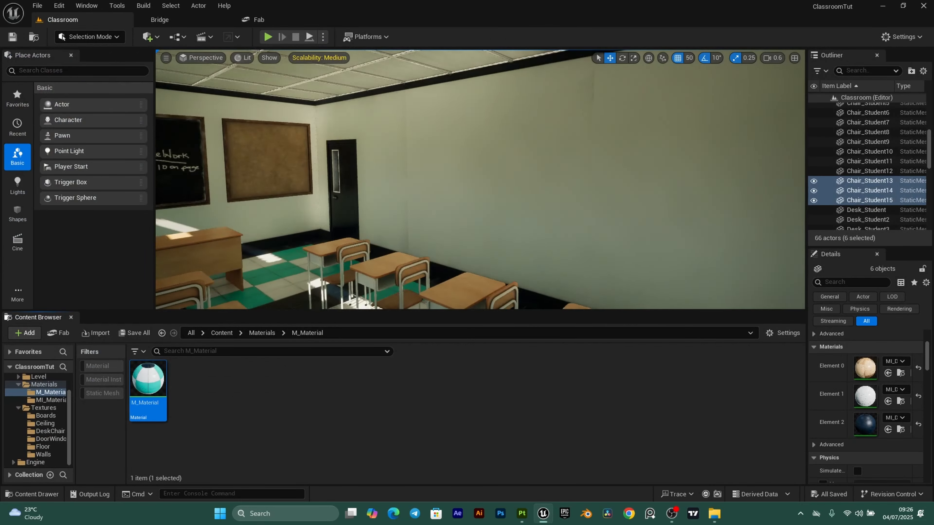
- Duplicate Floor2 as Floor8 shifted sideways, and view it from outside the room
{"action": "right_click_drag", "start_coordinate": [478, 181], "coordinate": [479, 184]}
{"action": "left_click", "coordinate": [478, 183]}
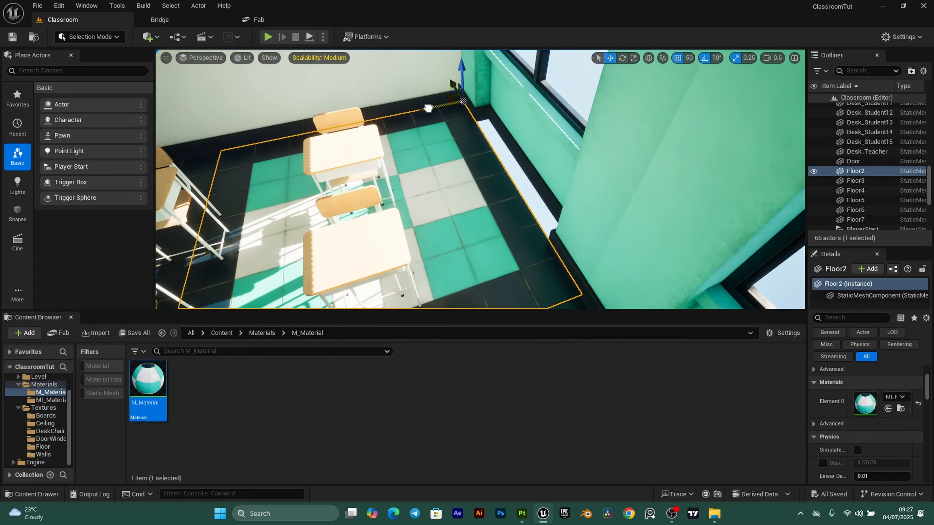
{"action": "left_click_drag", "start_coordinate": [429, 108], "coordinate": [613, 81], "text": "alt"}
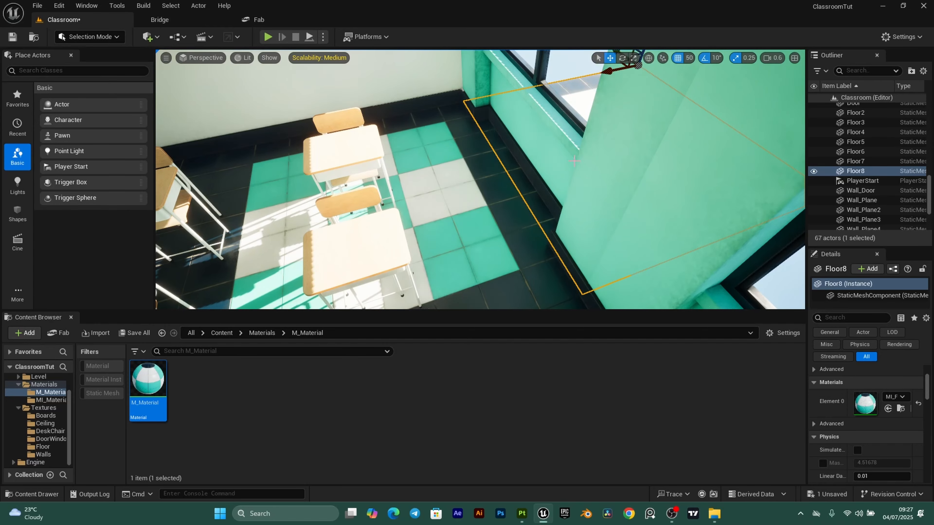
{"action": "right_click_drag", "start_coordinate": [574, 160], "coordinate": [477, 159]}
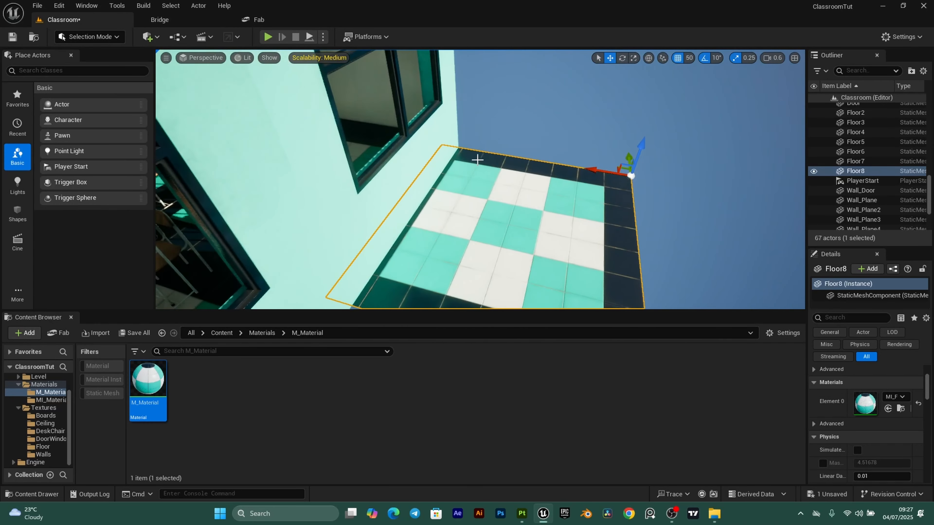
{"action": "mouse_move", "coordinate": [556, 152]}
{"action": "right_mouse_down"}
{"action": "mouse_move", "coordinate": [556, 164]}
{"action": "mouse_move", "coordinate": [556, 153]}
{"action": "right_mouse_up"}
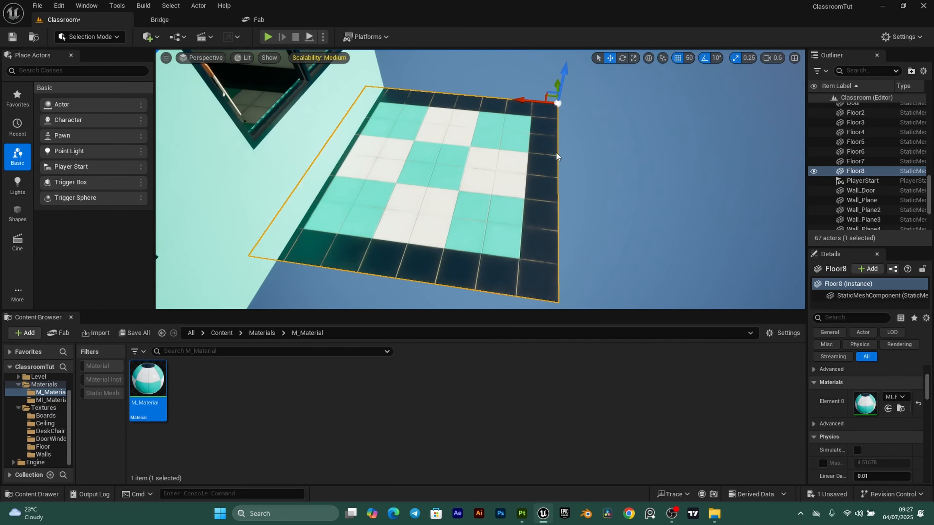
{"action": "left_click", "coordinate": [114, 38]}
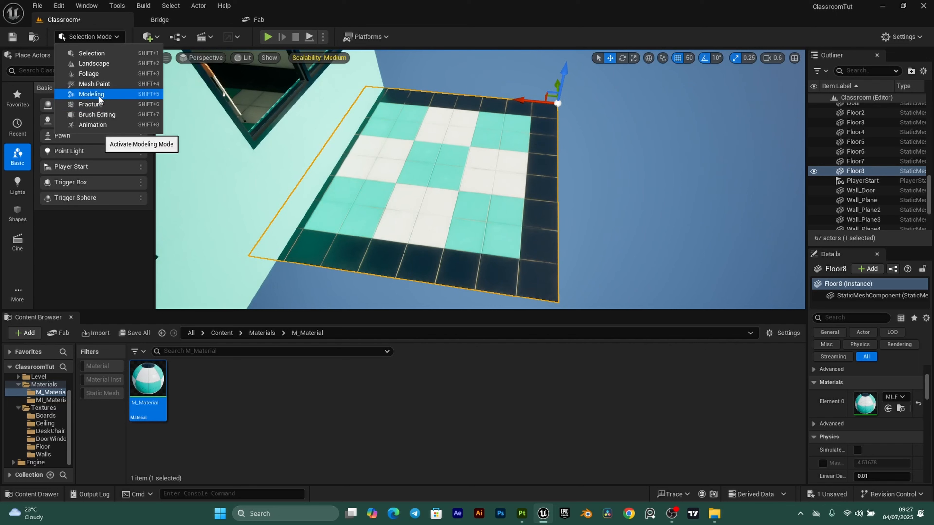
- Switch to Modeling Mode and drop a Cube shape onto the classroom floor
{"action": "left_click", "coordinate": [92, 94]}
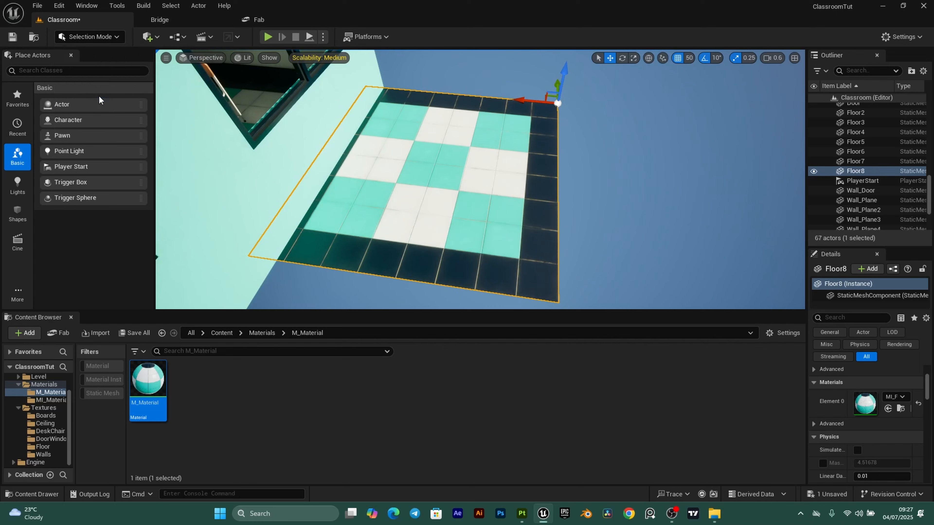
{"action": "left_click", "coordinate": [158, 38]}
{"action": "mouse_move", "coordinate": [176, 151]}
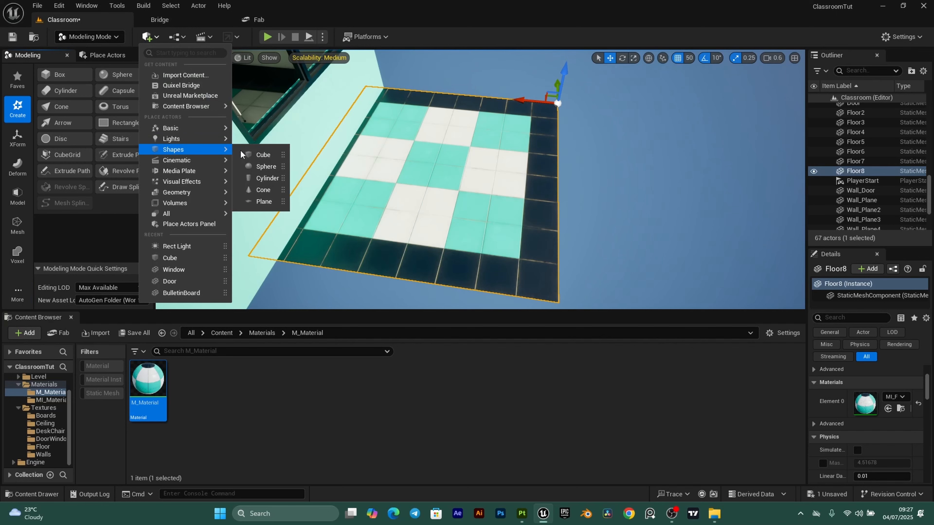
{"action": "left_click_drag", "start_coordinate": [258, 155], "coordinate": [422, 167]}
{"action": "left_click_drag", "start_coordinate": [510, 158], "coordinate": [363, 188], "text": "alt"}
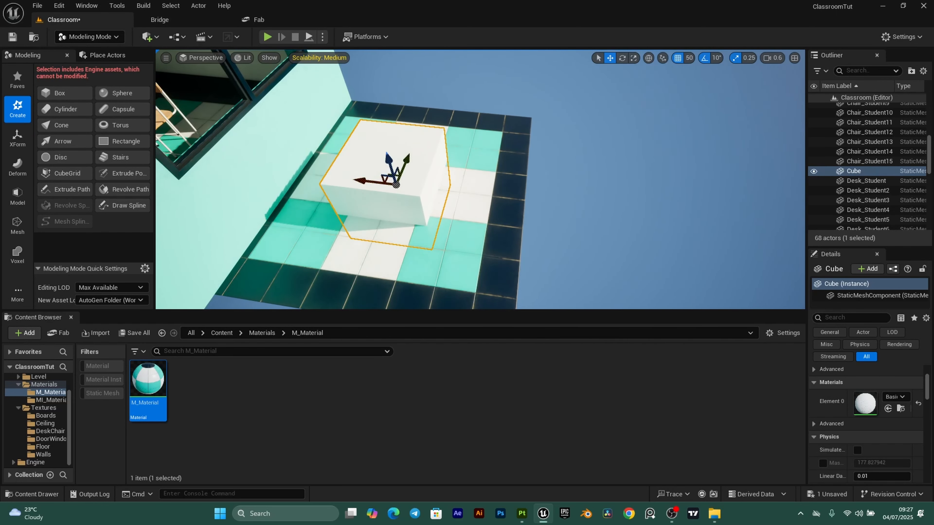
{"action": "right_click_drag", "start_coordinate": [364, 187], "coordinate": [367, 176]}
- Scale the cube into a wide slab and set grid snapping to 10
{"action": "key", "text": "r"}
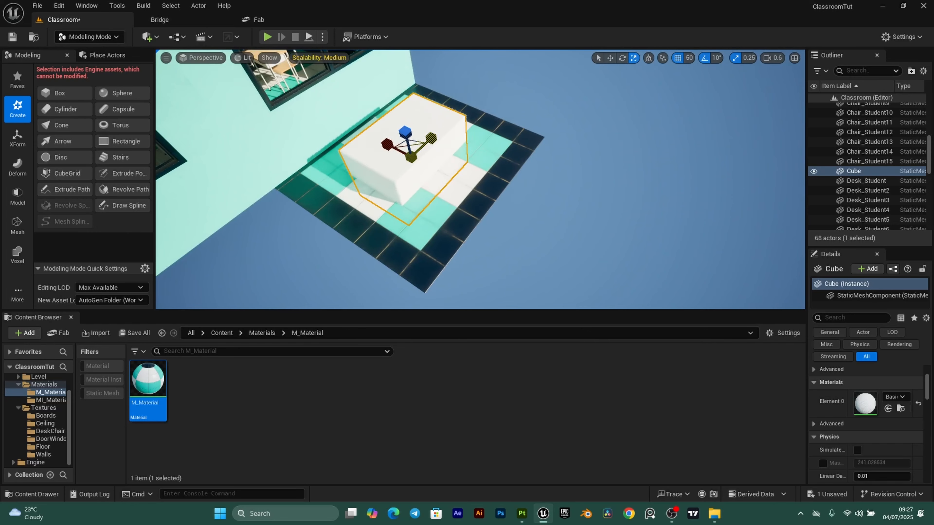
{"action": "left_click_drag", "start_coordinate": [366, 167], "coordinate": [315, 186]}
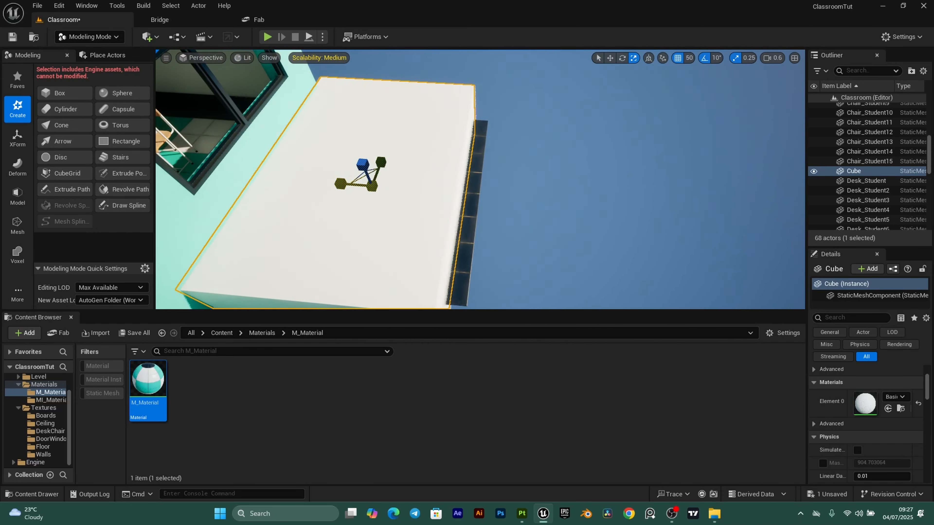
{"action": "right_click_drag", "start_coordinate": [315, 186], "coordinate": [349, 170]}
{"action": "left_click", "coordinate": [688, 57]}
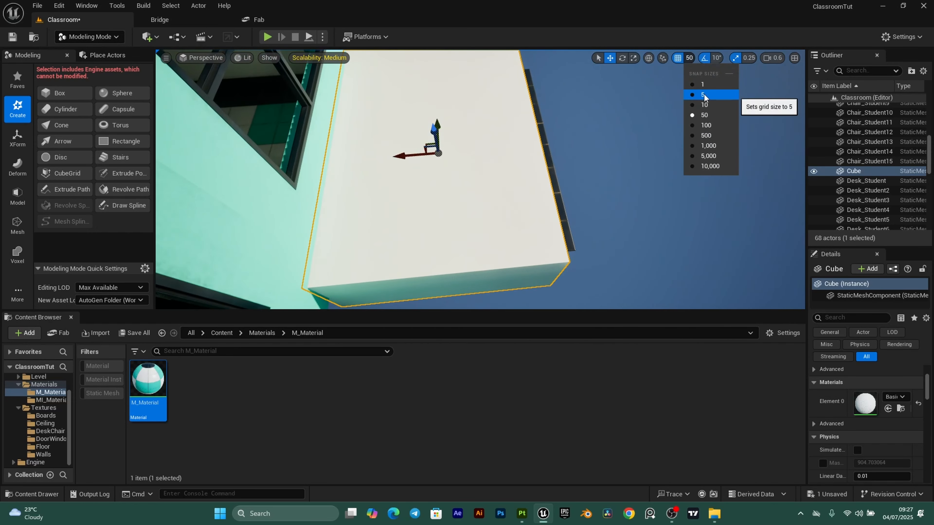
{"action": "left_click", "coordinate": [704, 96]}
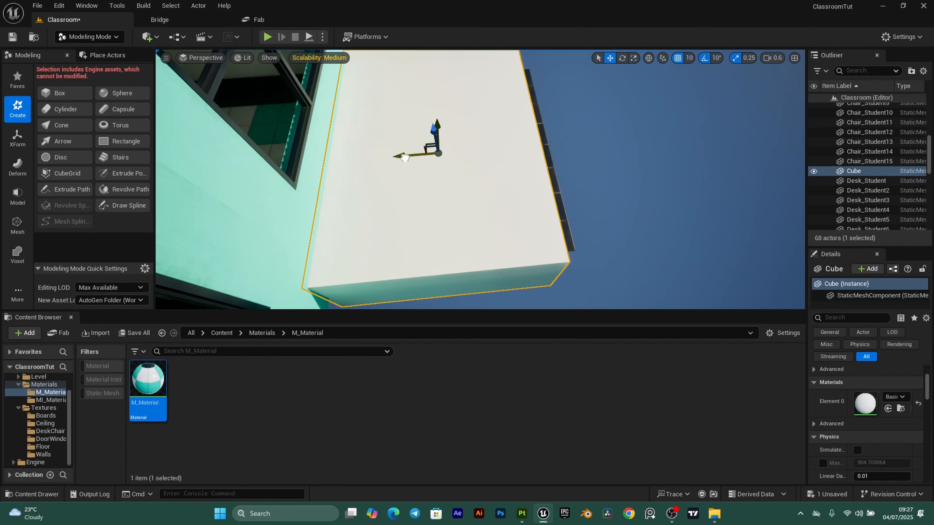
{"action": "right_click_drag", "start_coordinate": [405, 158], "coordinate": [377, 164]}
- Widen the slab further and add Floor8 to the selection alongside it
{"action": "key", "text": "e"}
{"action": "key", "text": "r"}
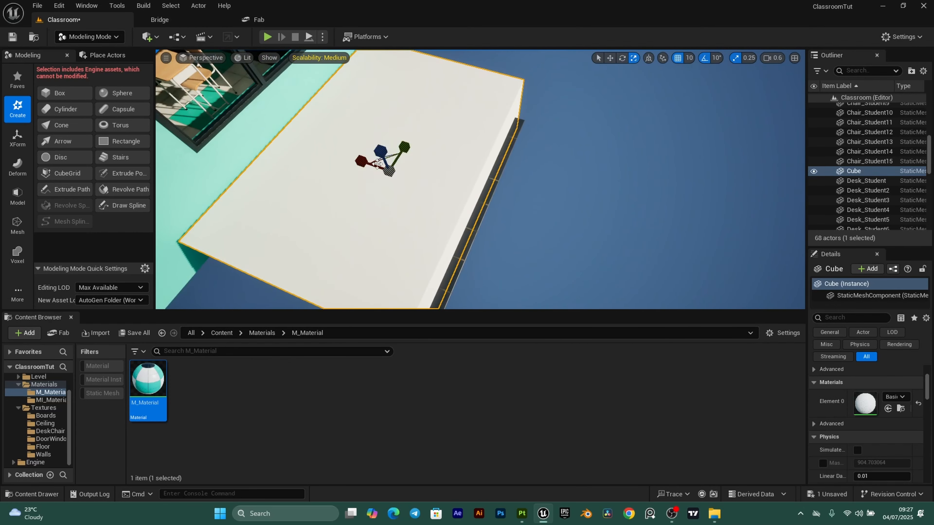
{"action": "left_click_drag", "start_coordinate": [360, 161], "coordinate": [353, 158]}
{"action": "key", "text": "w"}
{"action": "right_click_drag", "start_coordinate": [462, 176], "coordinate": [424, 232]}
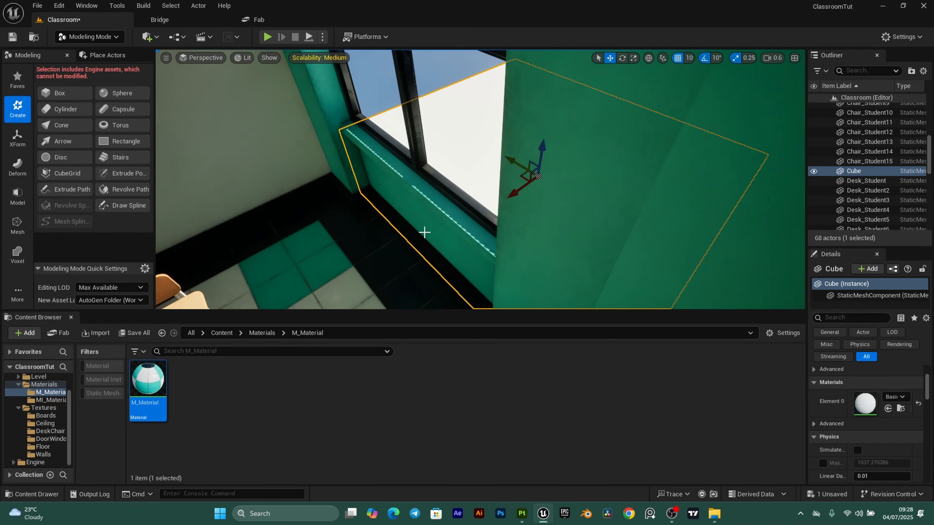
{"action": "left_click", "coordinate": [406, 233], "text": "ctrl"}
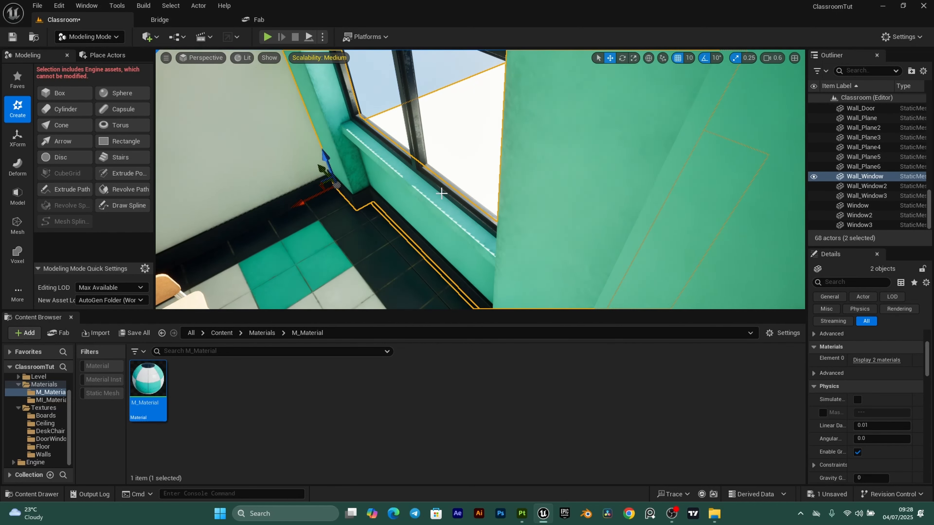
{"action": "key", "text": "ctrl+z"}
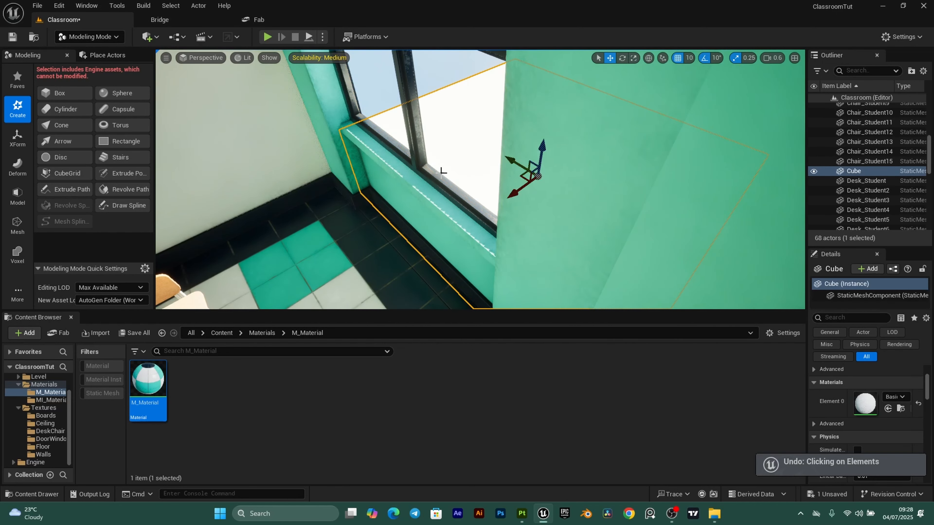
{"action": "left_click", "coordinate": [397, 238], "text": "ctrl"}
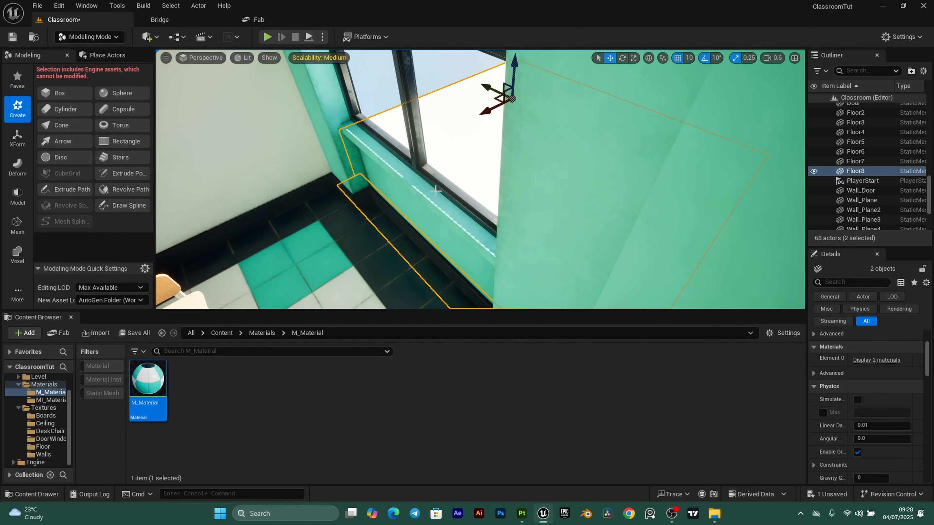
- Run a Difference B - A boolean on the slab and Floor8, accepting the new mesh
{"action": "left_click", "coordinate": [17, 197]}
{"action": "left_click", "coordinate": [63, 109]}
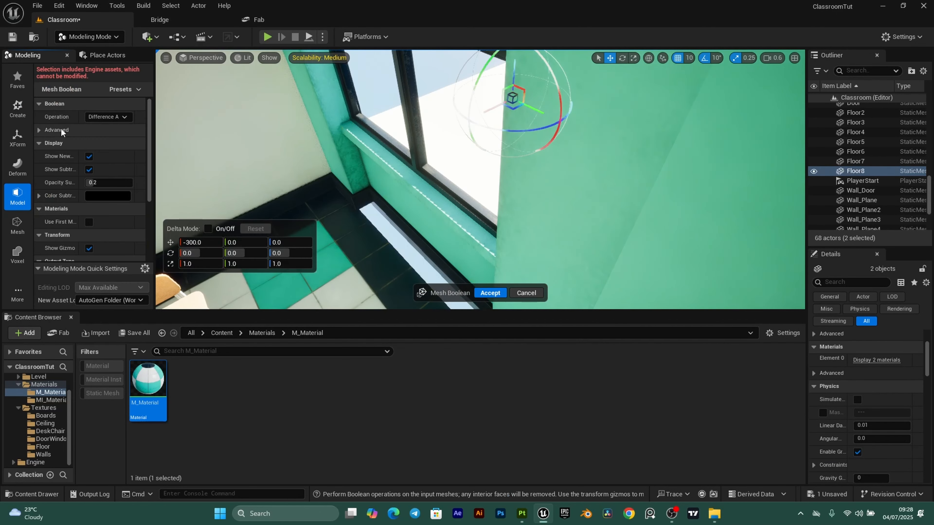
{"action": "left_click_drag", "start_coordinate": [154, 151], "coordinate": [178, 151]}
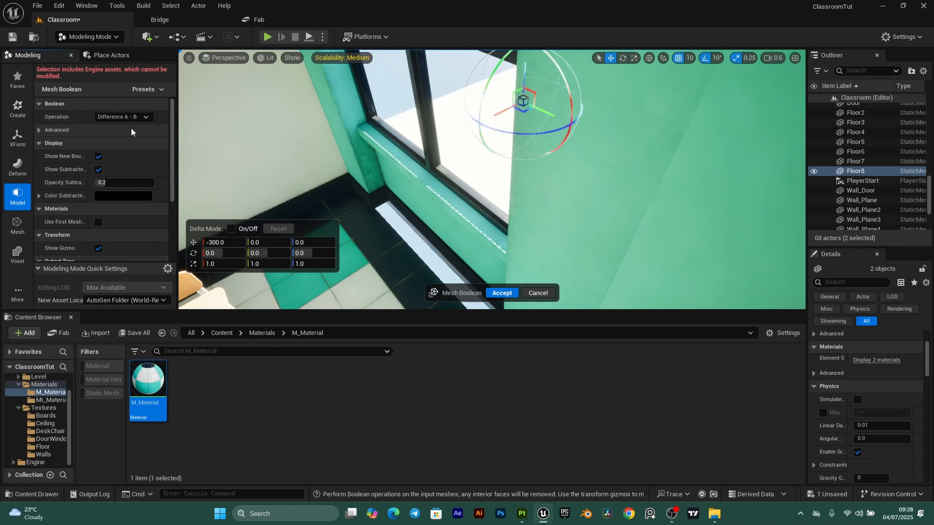
{"action": "right_click_drag", "start_coordinate": [461, 148], "coordinate": [485, 151]}
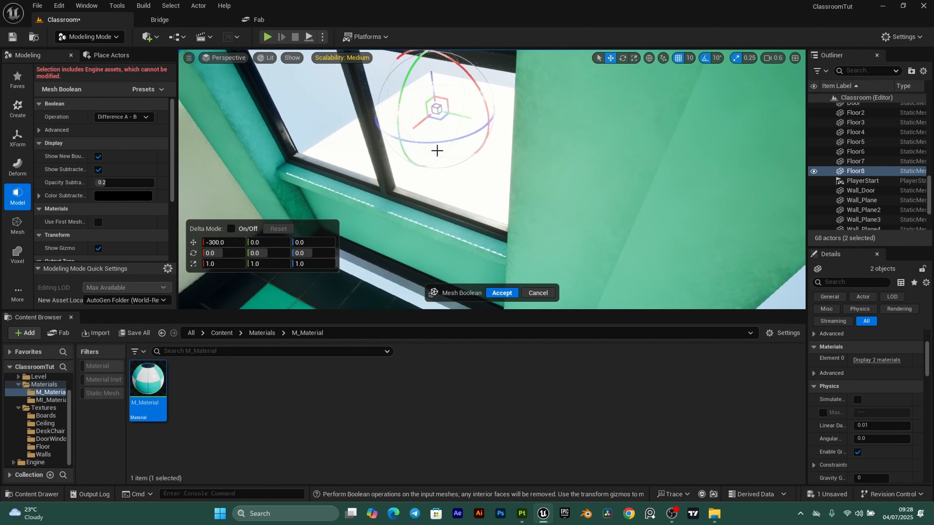
{"action": "right_click_drag", "start_coordinate": [474, 155], "coordinate": [474, 206]}
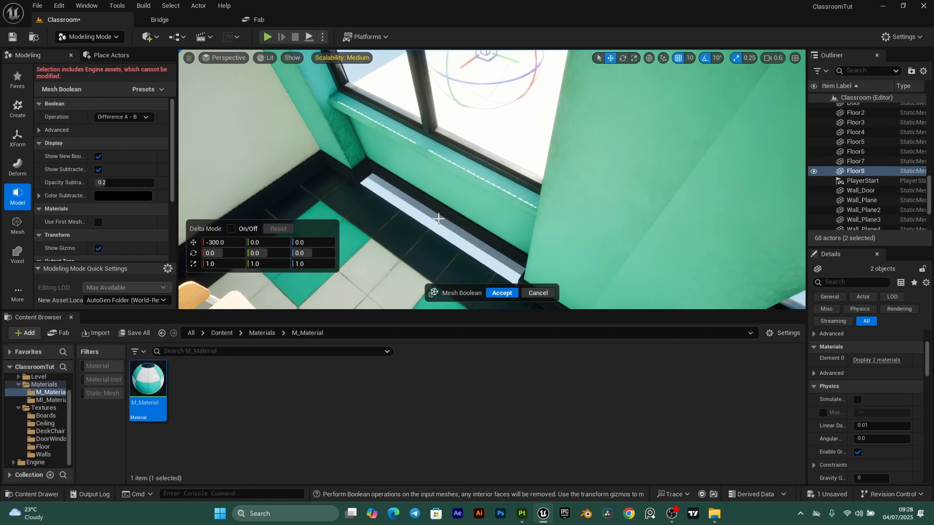
{"action": "left_click", "coordinate": [142, 116]}
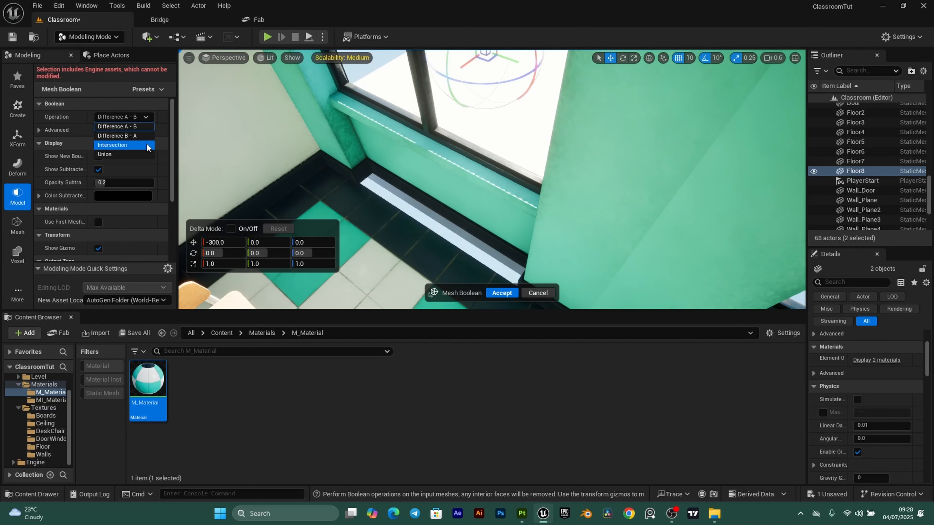
{"action": "left_click", "coordinate": [126, 136]}
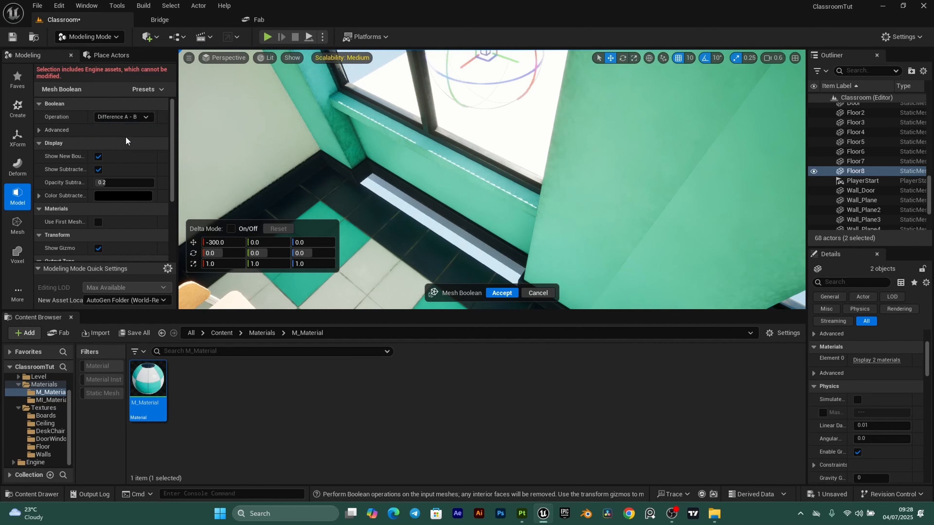
{"action": "left_click", "coordinate": [502, 293]}
{"action": "right_click_drag", "start_coordinate": [502, 293], "coordinate": [430, 224]}
- Set grid snap to 100 and copy the Boolean strip along the wall as Boolean2 and Boolean3
{"action": "key", "text": "s"}
{"action": "left_click", "coordinate": [692, 58]}
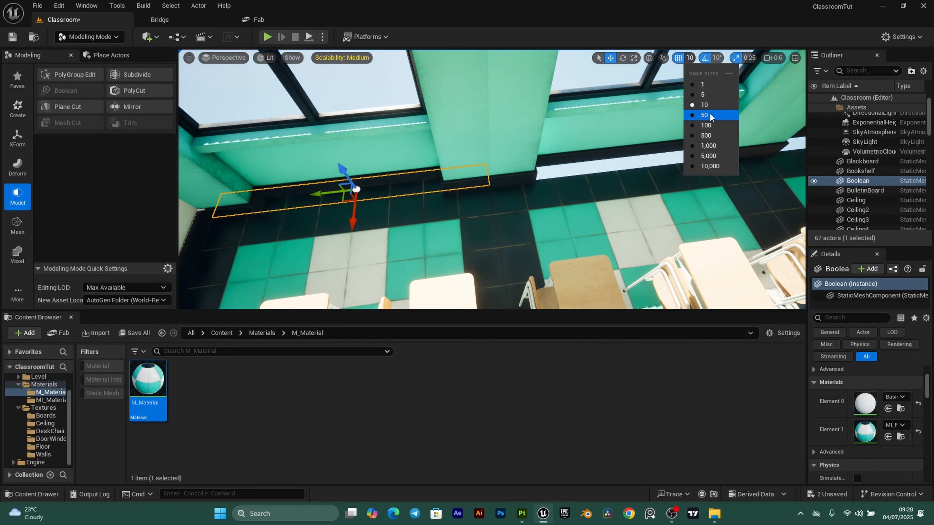
{"action": "left_click", "coordinate": [708, 125]}
{"action": "right_click_drag", "start_coordinate": [673, 140], "coordinate": [658, 140]}
{"action": "key", "text": "d"}
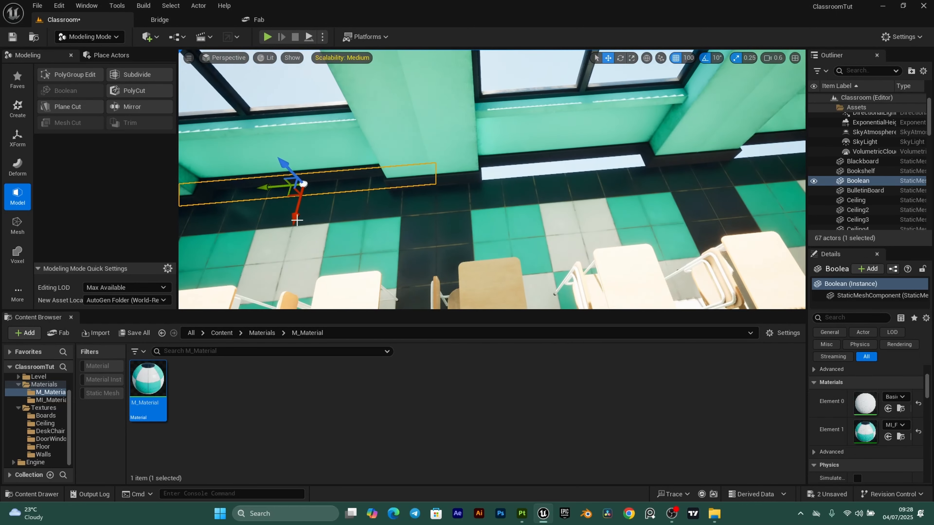
{"action": "left_click_drag", "start_coordinate": [269, 187], "coordinate": [538, 167], "text": "alt"}
{"action": "right_click_drag", "start_coordinate": [551, 190], "coordinate": [551, 190]}
{"action": "key", "text": "d"}
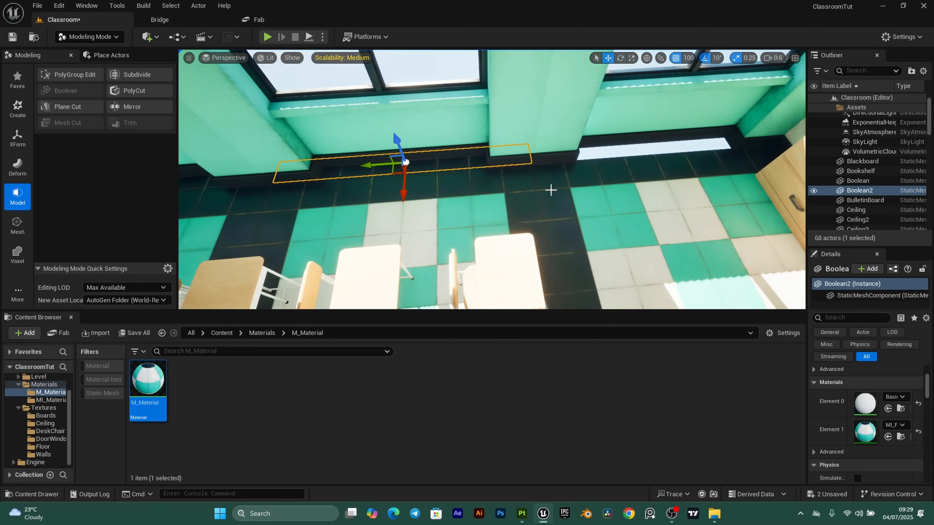
{"action": "left_click_drag", "start_coordinate": [369, 163], "coordinate": [427, 160], "text": "alt"}
{"action": "key", "text": "d"}
{"action": "right_click_drag", "start_coordinate": [427, 161], "coordinate": [437, 152]}
- Duplicate the roof Ceiling panel sideways as Ceiling7
{"action": "key", "text": "e"}
{"action": "left_click", "coordinate": [437, 152]}
{"action": "left_click_drag", "start_coordinate": [414, 110], "coordinate": [602, 107], "text": "alt"}
{"action": "right_click_drag", "start_coordinate": [230, 98], "coordinate": [229, 98]}
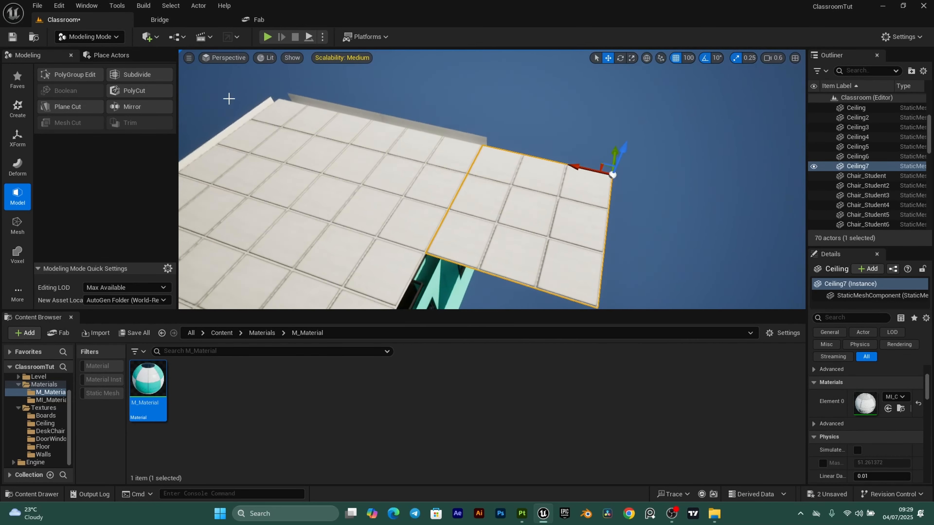
- Add a cube and stretch it into a long block over the Ceiling7 edge
{"action": "left_click", "coordinate": [161, 37]}
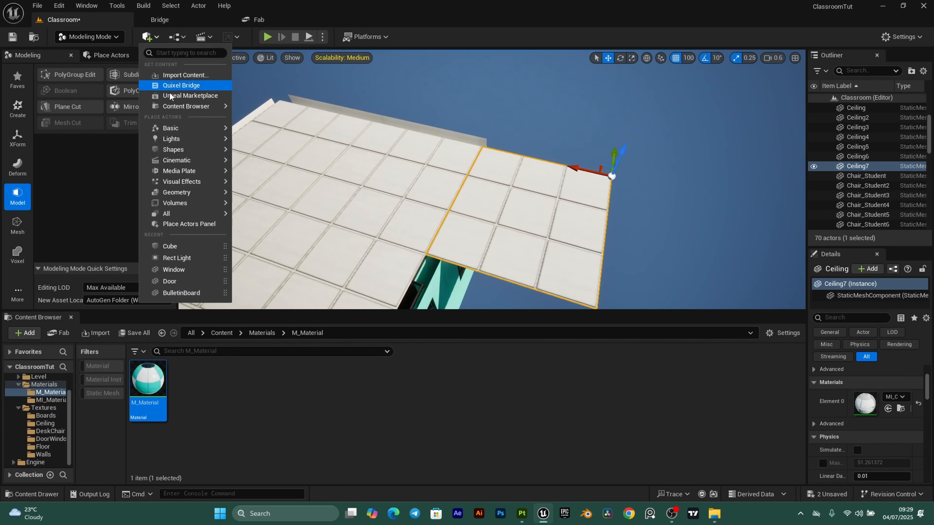
{"action": "mouse_move", "coordinate": [169, 151]}
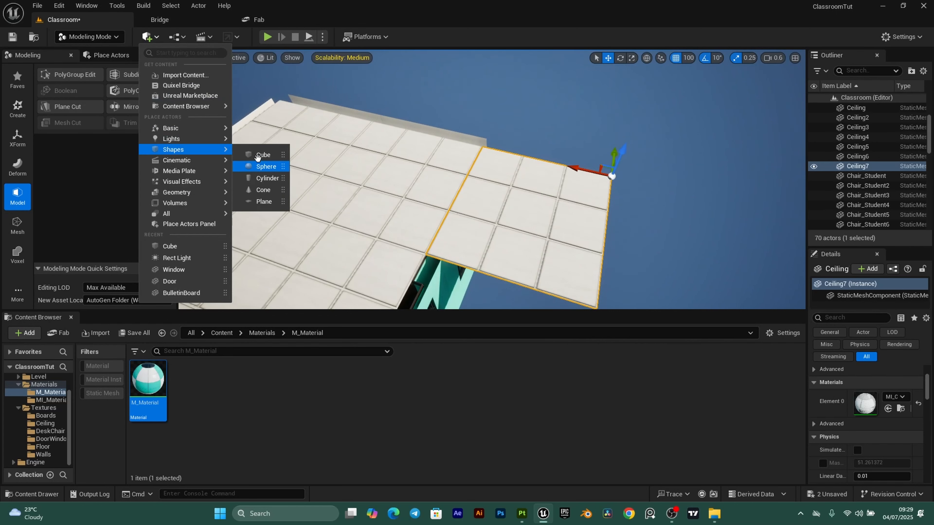
{"action": "left_click_drag", "start_coordinate": [258, 157], "coordinate": [528, 218]}
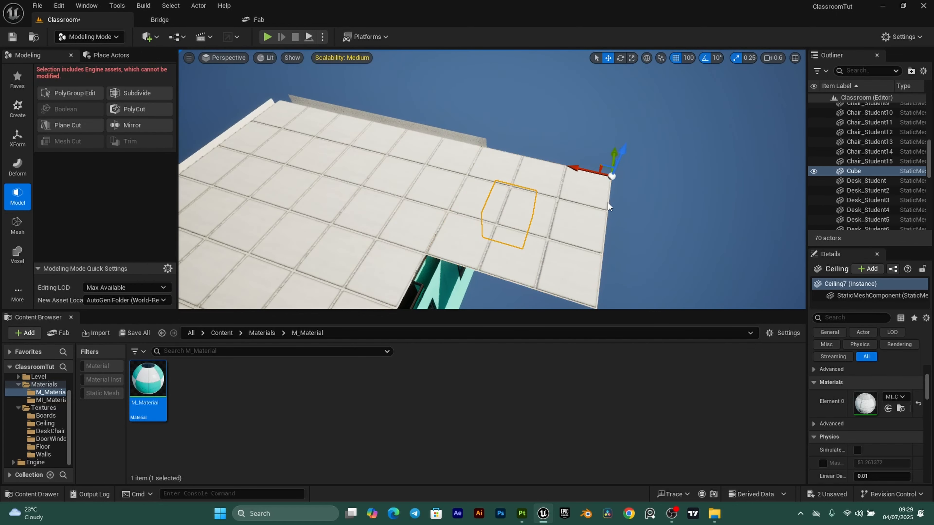
{"action": "right_click_drag", "start_coordinate": [608, 202], "coordinate": [591, 202]}
{"action": "left_click_drag", "start_coordinate": [492, 183], "coordinate": [534, 214]}
{"action": "left_click", "coordinate": [632, 59]}
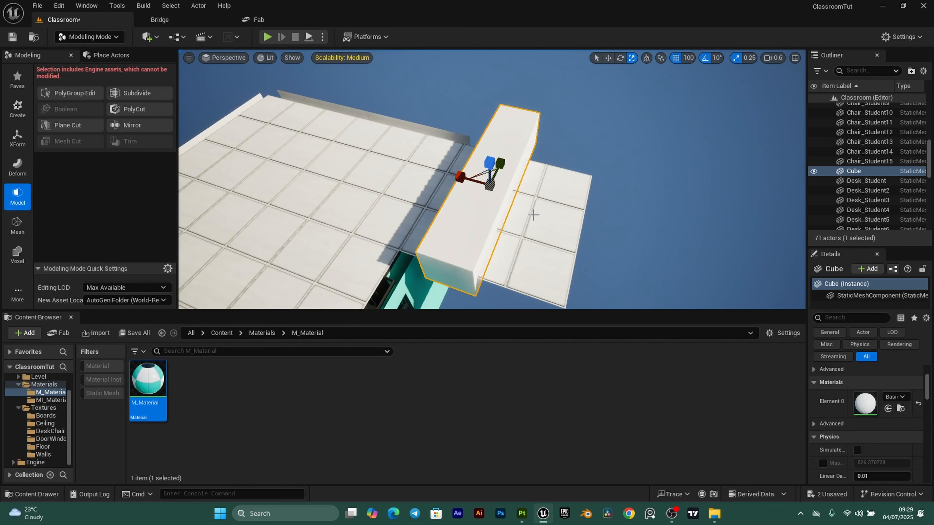
{"action": "right_click_drag", "start_coordinate": [533, 214], "coordinate": [563, 237]}
{"action": "key", "text": "w"}
{"action": "left_click_drag", "start_coordinate": [444, 128], "coordinate": [489, 127]}
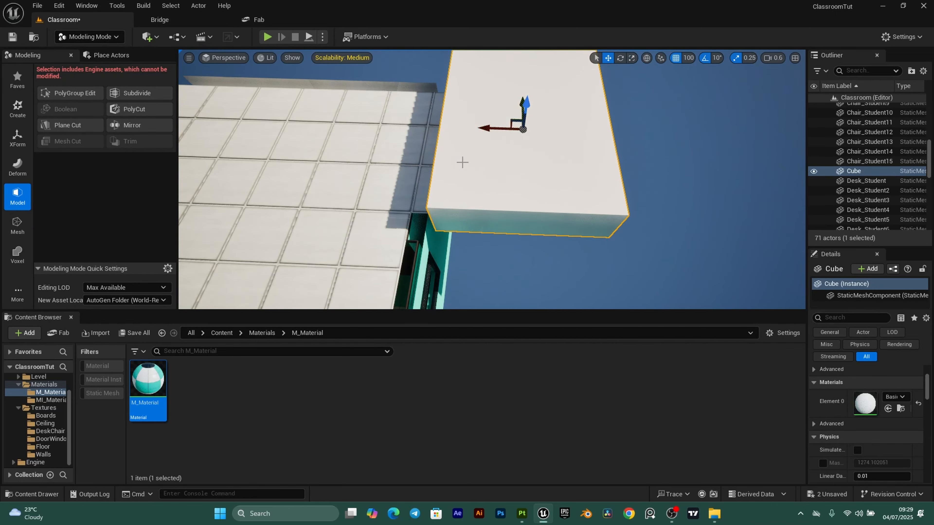
{"action": "right_click_drag", "start_coordinate": [462, 162], "coordinate": [552, 162]}
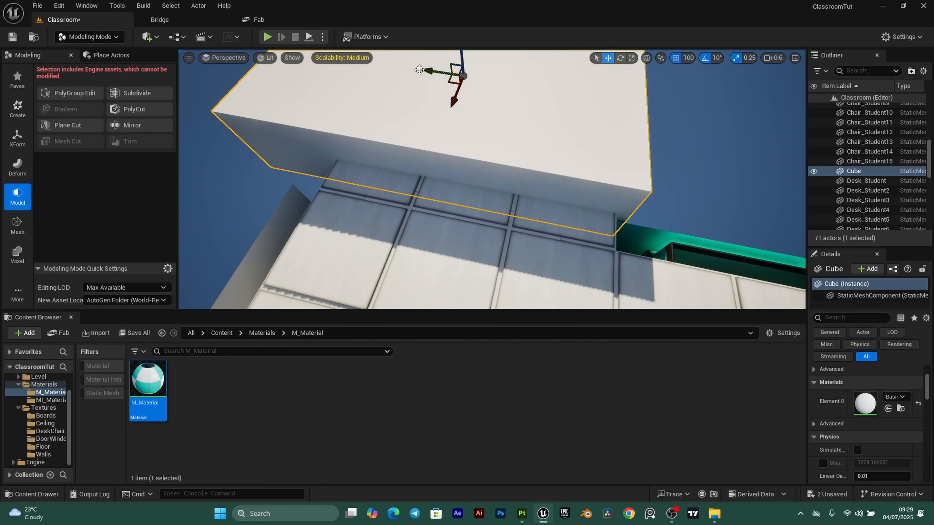
{"action": "right_click_drag", "start_coordinate": [438, 73], "coordinate": [626, 99]}
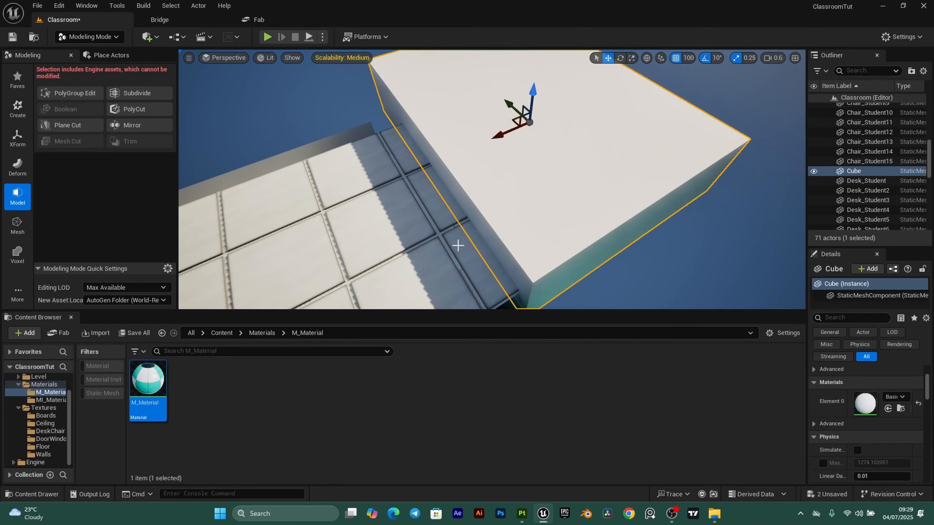
- Boolean the block with Ceiling7 into Boolean4, then return to Selection Mode
{"action": "left_click", "coordinate": [461, 236], "text": "ctrl"}
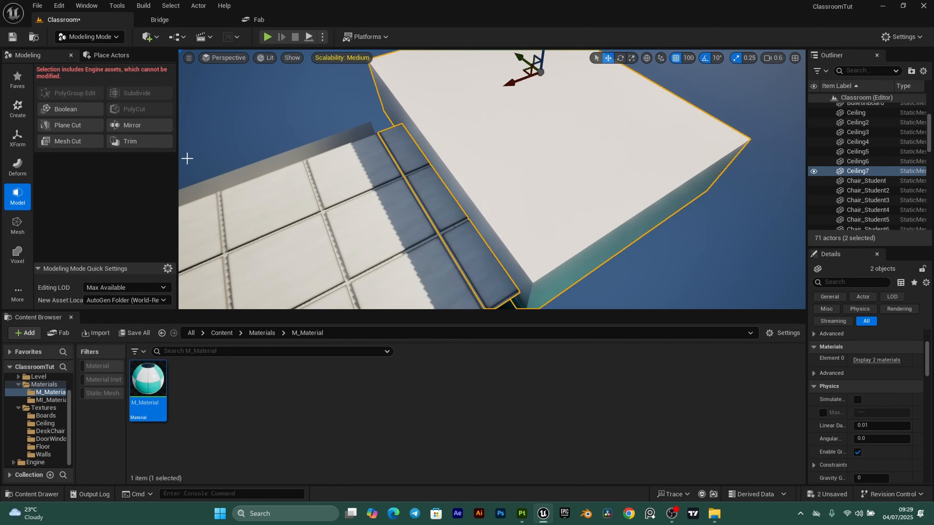
{"action": "left_click", "coordinate": [70, 110]}
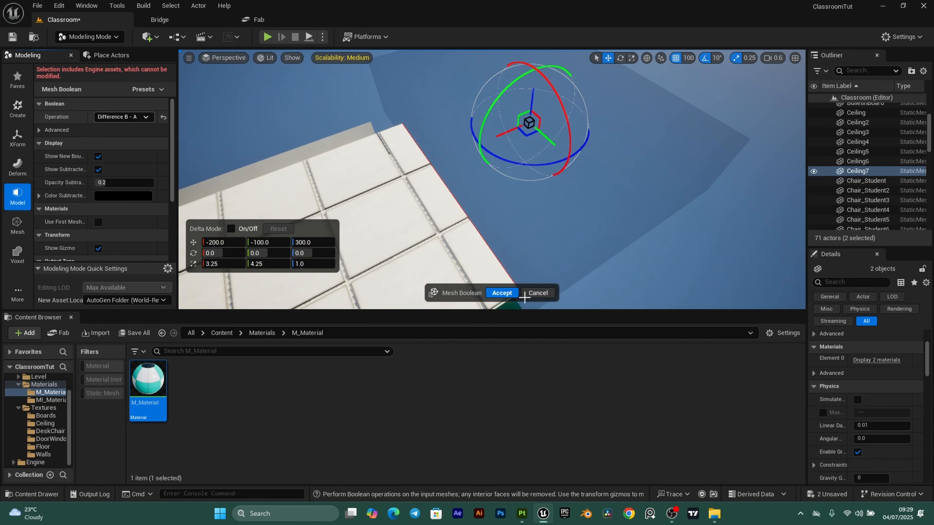
{"action": "left_click", "coordinate": [500, 294]}
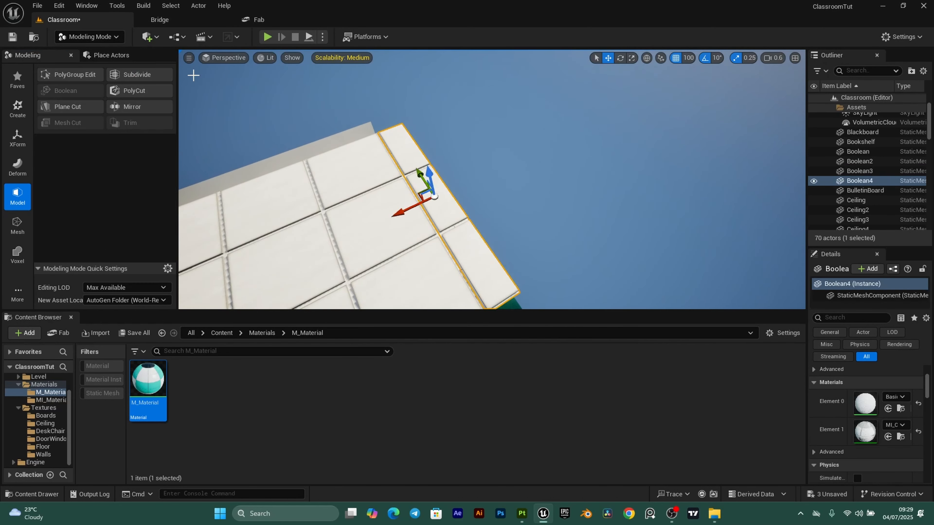
{"action": "left_click", "coordinate": [89, 36]}
{"action": "left_click", "coordinate": [94, 55]}
{"action": "middle_click_drag", "start_coordinate": [376, 210], "coordinate": [419, 220]}
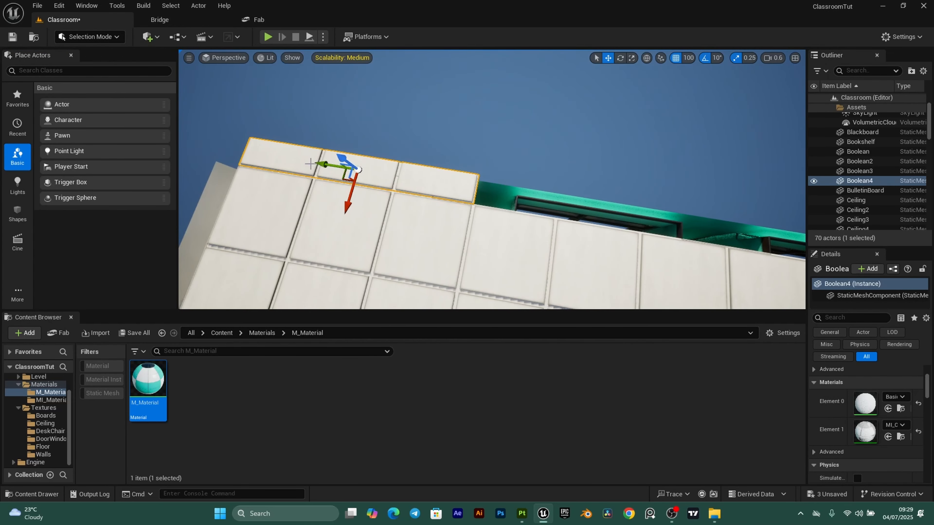
- Copy Boolean4 along the roof edge as Boolean5, then view the classroom's green window wall
{"action": "left_click_drag", "start_coordinate": [323, 164], "coordinate": [588, 148], "text": "alt"}
{"action": "right_click_drag", "start_coordinate": [492, 180], "coordinate": [430, 93]}
{"action": "right_click_drag", "start_coordinate": [621, 195], "coordinate": [739, 193]}
{"action": "right_click_drag", "start_coordinate": [633, 101], "coordinate": [560, 106]}
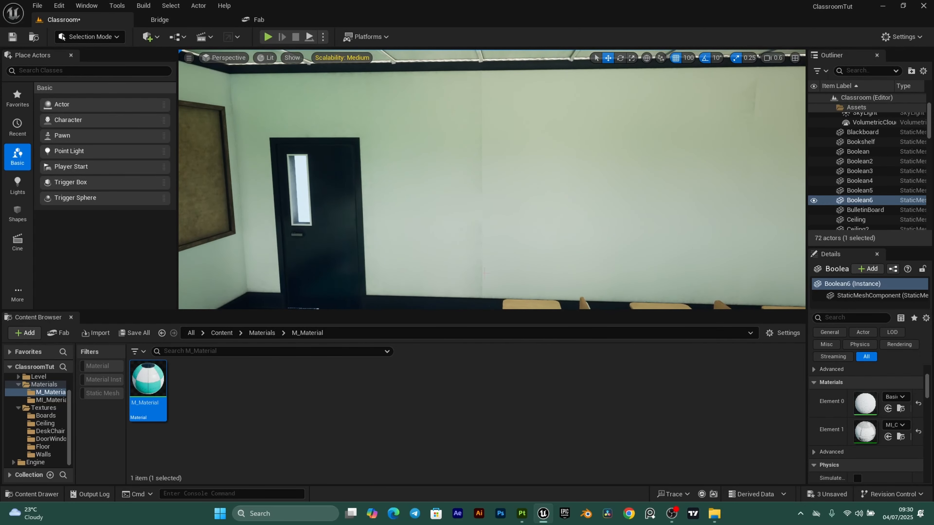
{"action": "right_click_drag", "start_coordinate": [484, 273], "coordinate": [406, 246]}
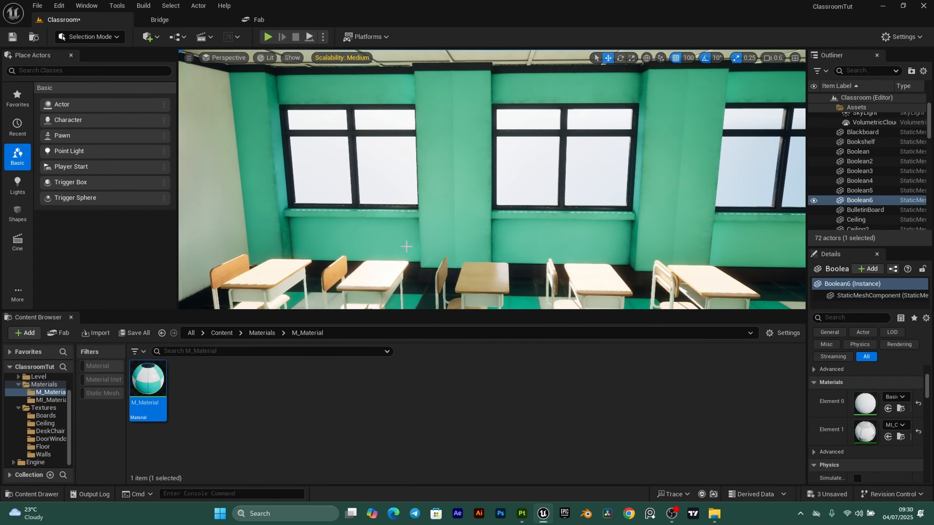
{"action": "left_click", "coordinate": [522, 513]}
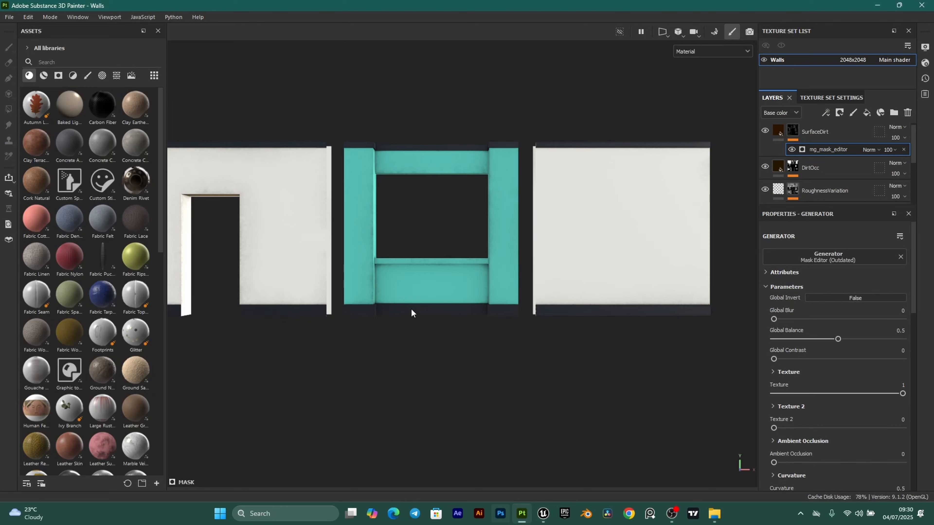
{"action": "left_click_drag", "start_coordinate": [388, 348], "coordinate": [406, 377], "text": "alt"}
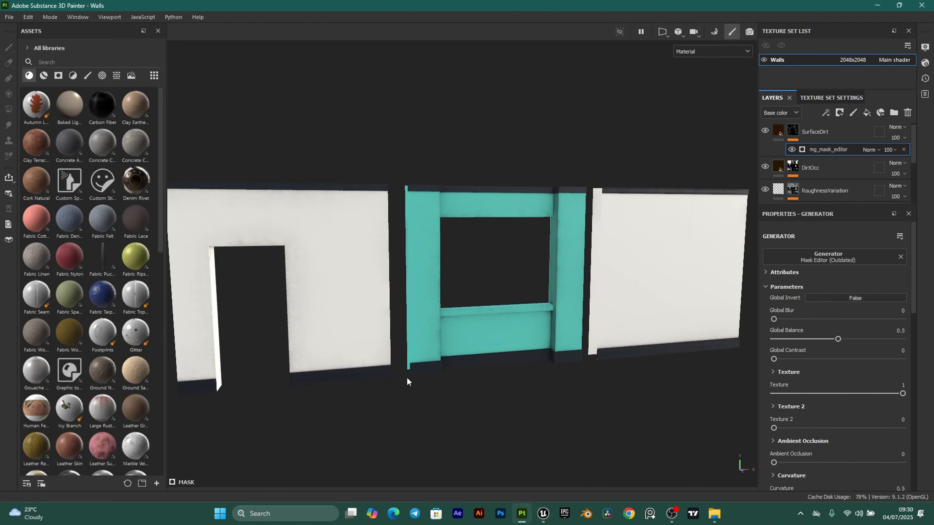
{"action": "scroll", "coordinate": [431, 287], "scroll_direction": "up", "scroll_amount": 3}
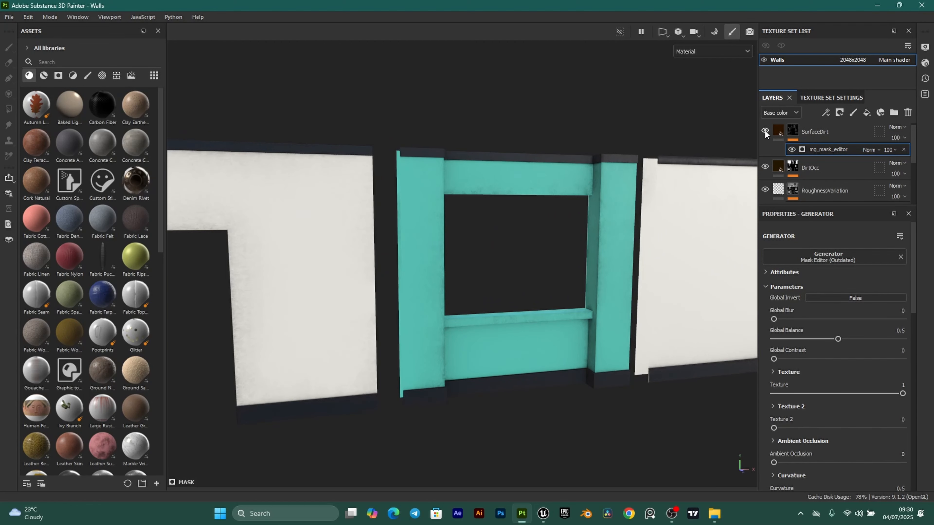
{"action": "left_click_drag", "start_coordinate": [519, 235], "coordinate": [556, 183], "text": "alt"}
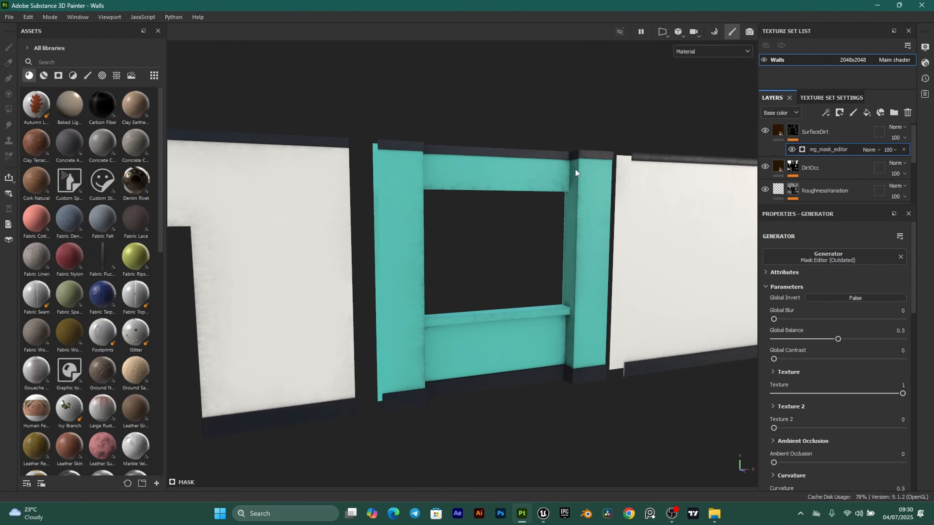
- Add a Paint effect to the SurfaceDirt mask and choose the Basic Soft brush preset
{"action": "left_click", "coordinate": [825, 112]}
{"action": "left_click_drag", "start_coordinate": [517, 251], "coordinate": [485, 314], "text": "alt+shift"}
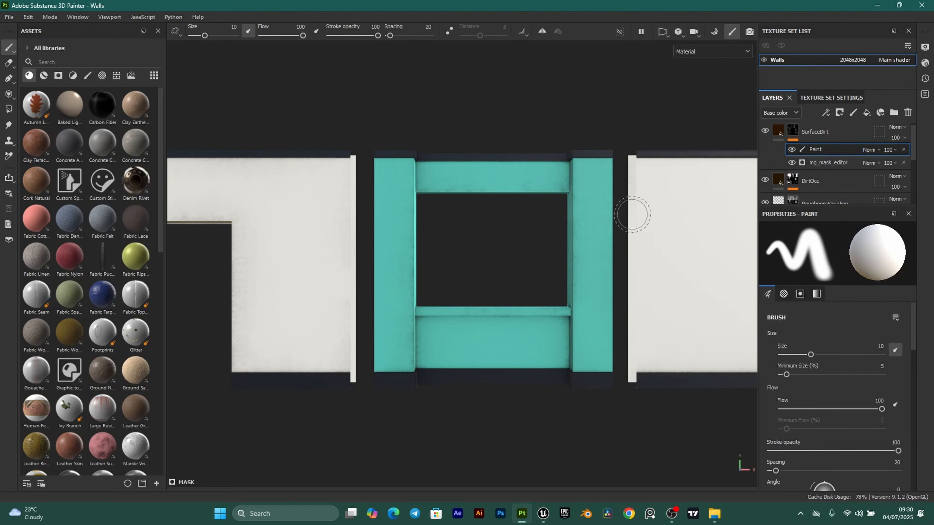
{"action": "scroll", "coordinate": [577, 270], "scroll_direction": "down", "scroll_amount": 1}
{"action": "scroll", "coordinate": [415, 206], "scroll_direction": "up", "scroll_amount": 1}
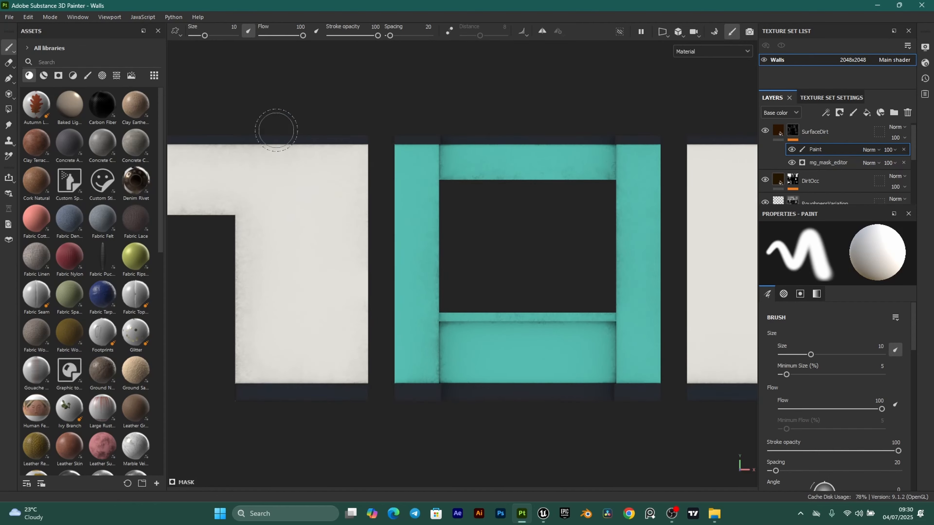
{"action": "scroll", "coordinate": [220, 92], "scroll_direction": "down", "scroll_amount": 1}
{"action": "left_click", "coordinate": [87, 76]}
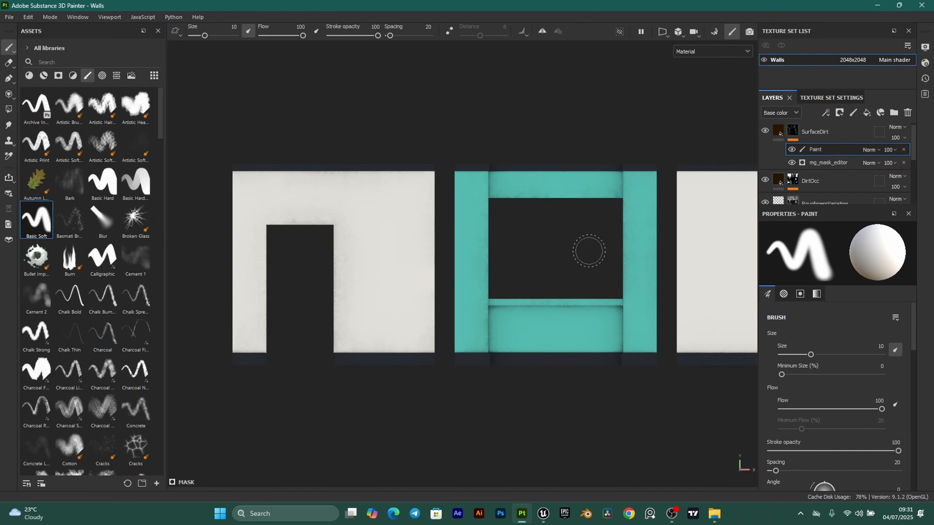
- Review the wall panels, then lower the dirt generator's Global Balance to 0.15
{"action": "key", "text": "f"}
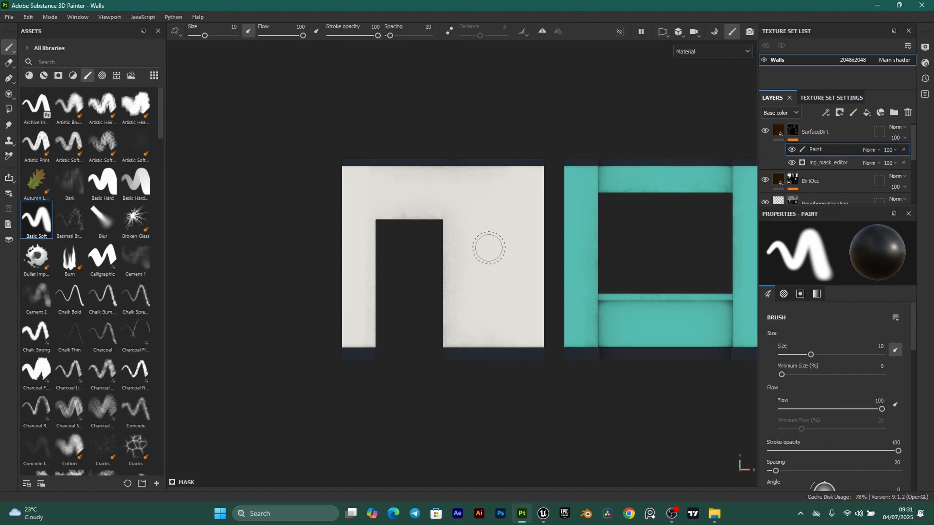
{"action": "middle_click_drag", "start_coordinate": [489, 247], "coordinate": [352, 249]}
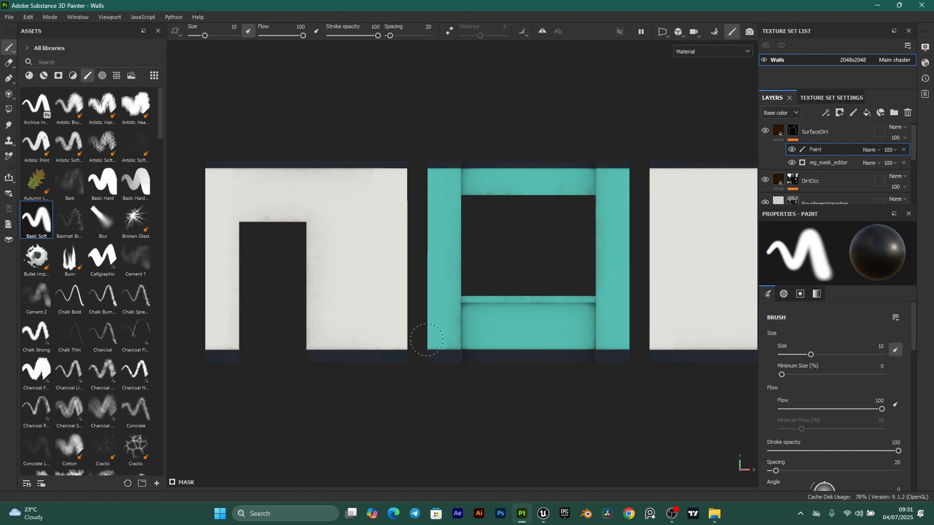
{"action": "middle_click_drag", "start_coordinate": [647, 267], "coordinate": [332, 302]}
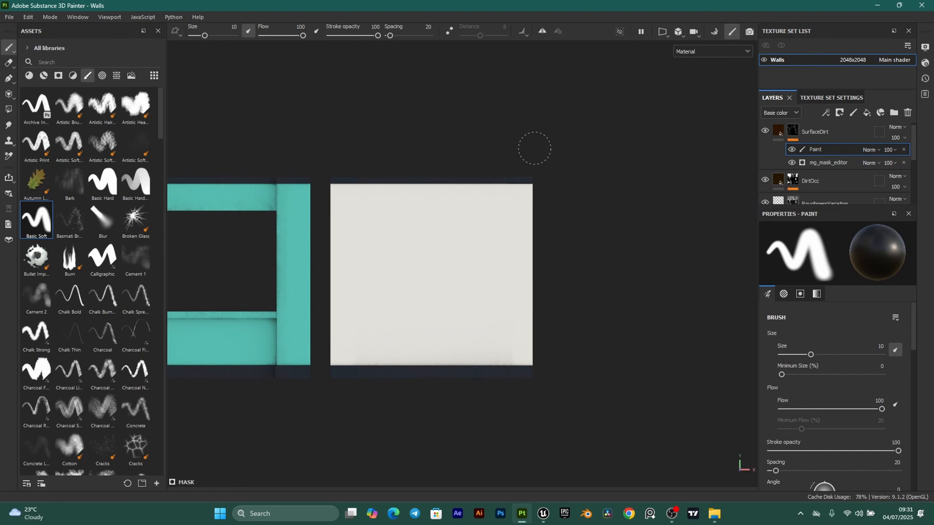
{"action": "middle_click_drag", "start_coordinate": [220, 258], "coordinate": [313, 240]}
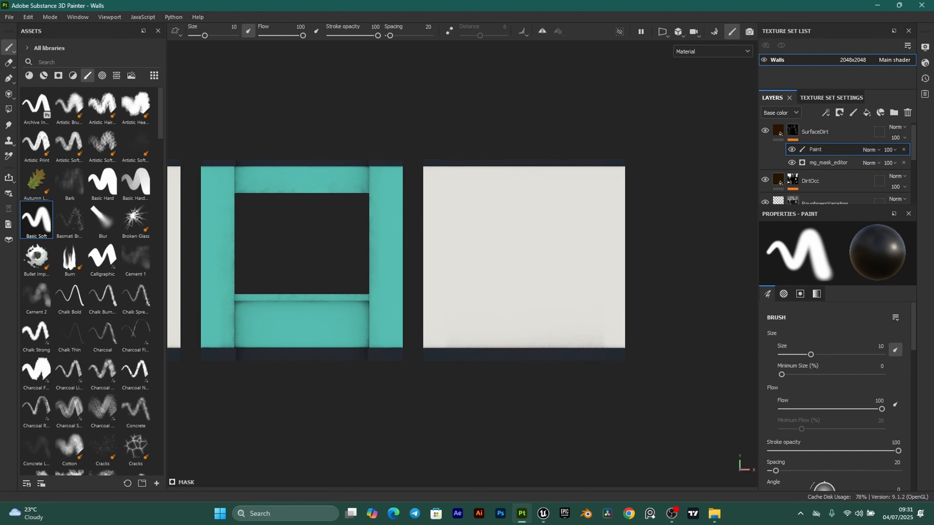
{"action": "middle_click_drag", "start_coordinate": [199, 295], "coordinate": [424, 290]}
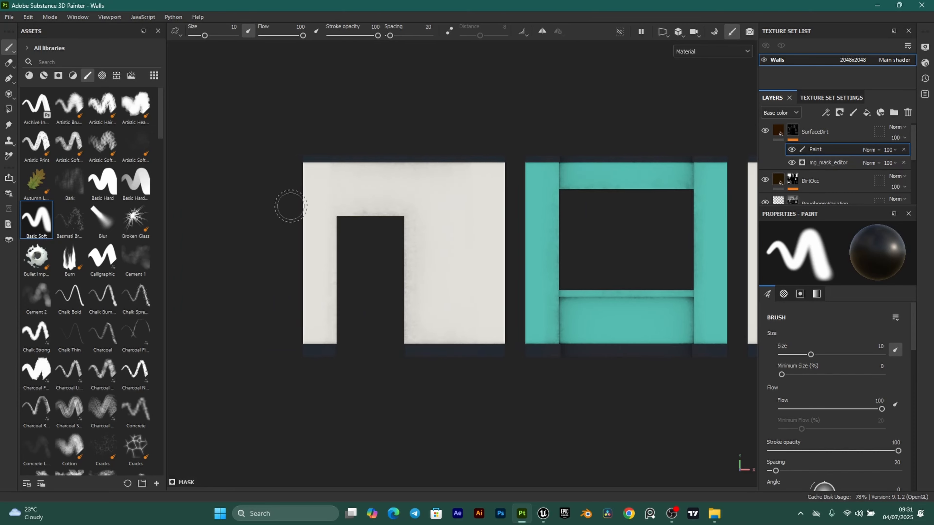
{"action": "key", "text": "F2"}
{"action": "left_click_drag", "start_coordinate": [544, 261], "coordinate": [541, 235], "text": "alt"}
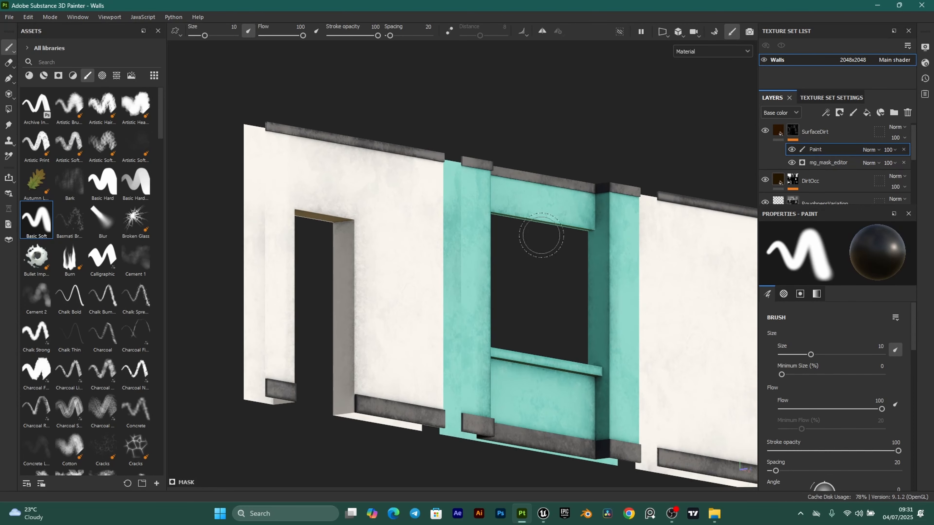
{"action": "left_click", "coordinate": [836, 164]}
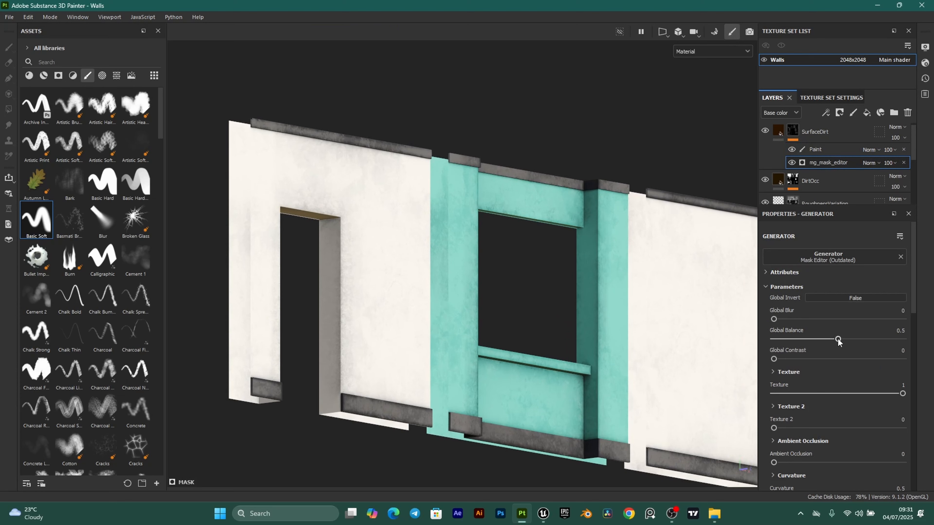
{"action": "left_click_drag", "start_coordinate": [835, 341], "coordinate": [809, 338]}
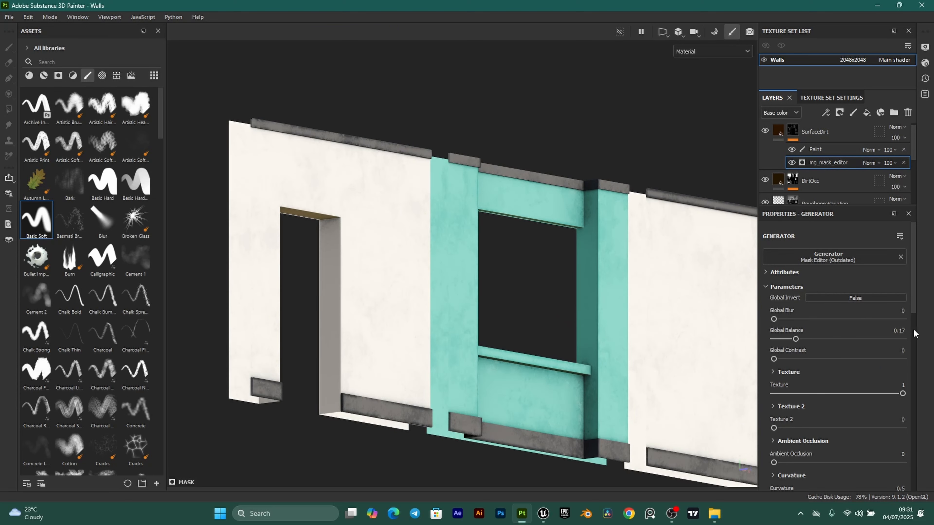
{"action": "left_click_drag", "start_coordinate": [643, 324], "coordinate": [545, 143], "text": "alt"}
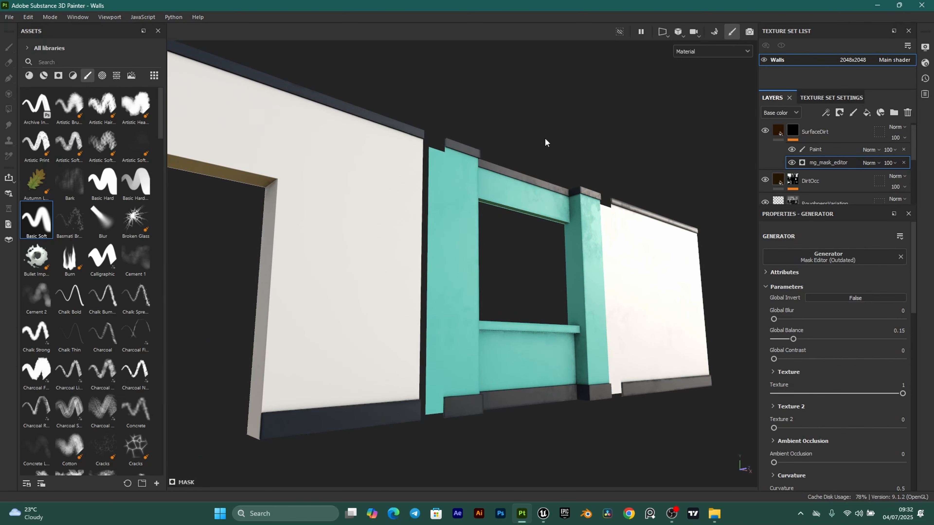
- Export the Walls textures as 2048x2048 targa maps with the PBR Metallic Roughness preset
{"action": "left_click", "coordinate": [10, 17]}
{"action": "left_click", "coordinate": [31, 156]}
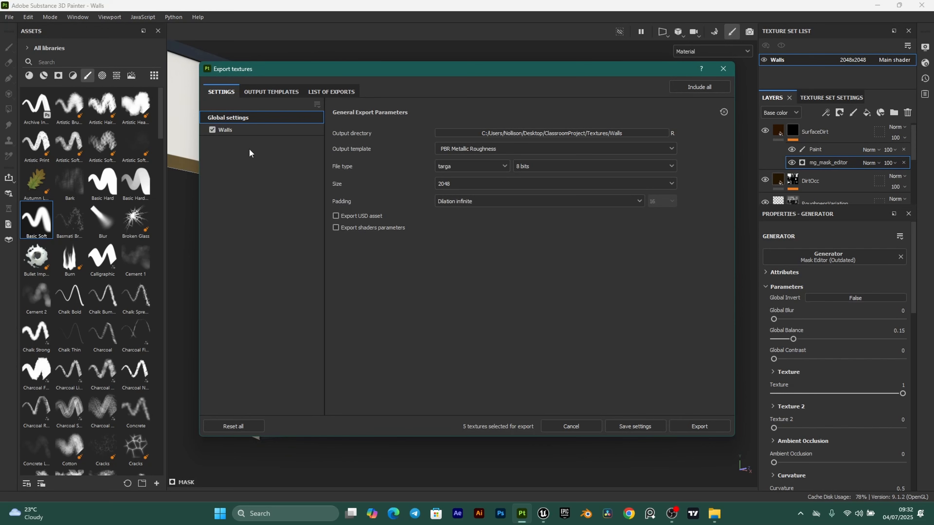
{"action": "left_click", "coordinate": [699, 426]}
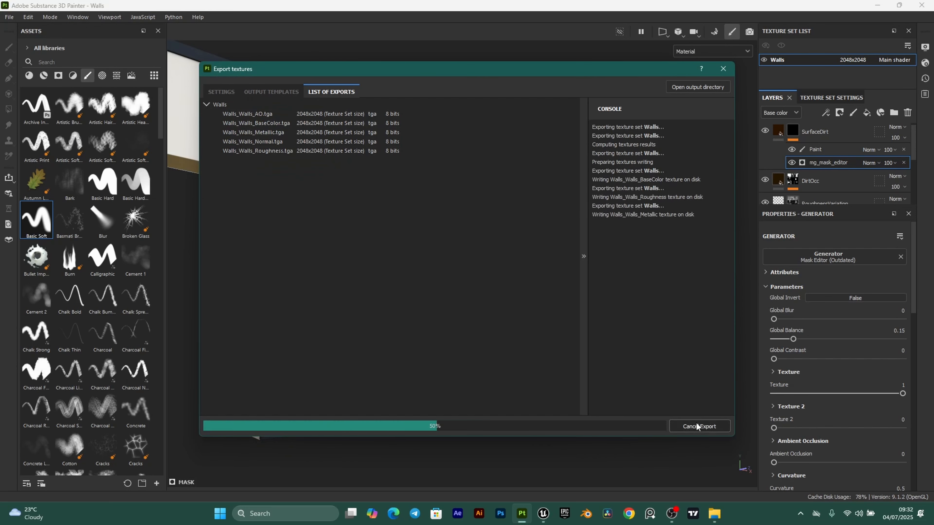
{"action": "left_click", "coordinate": [722, 69]}
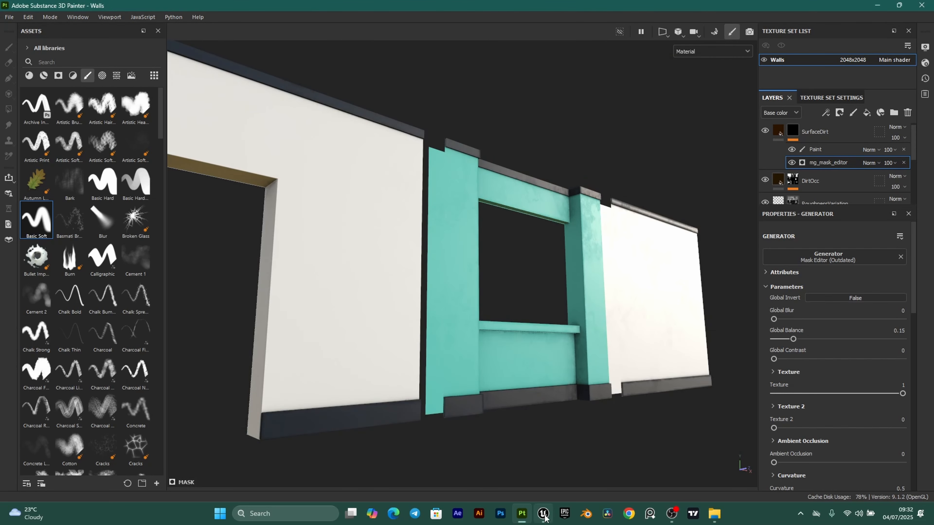
- In Unreal, reimport all five textures in the Textures > Walls folder
{"action": "left_click", "coordinate": [544, 514]}
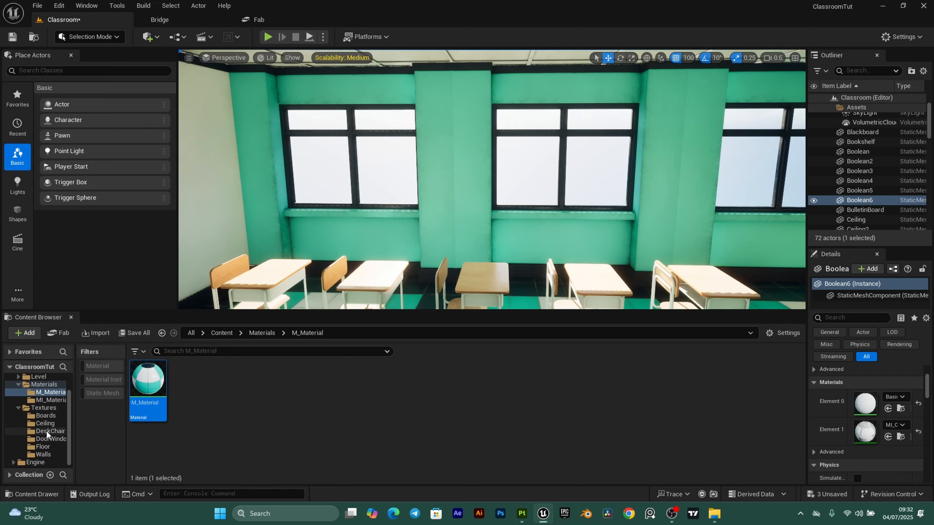
{"action": "left_click", "coordinate": [45, 454]}
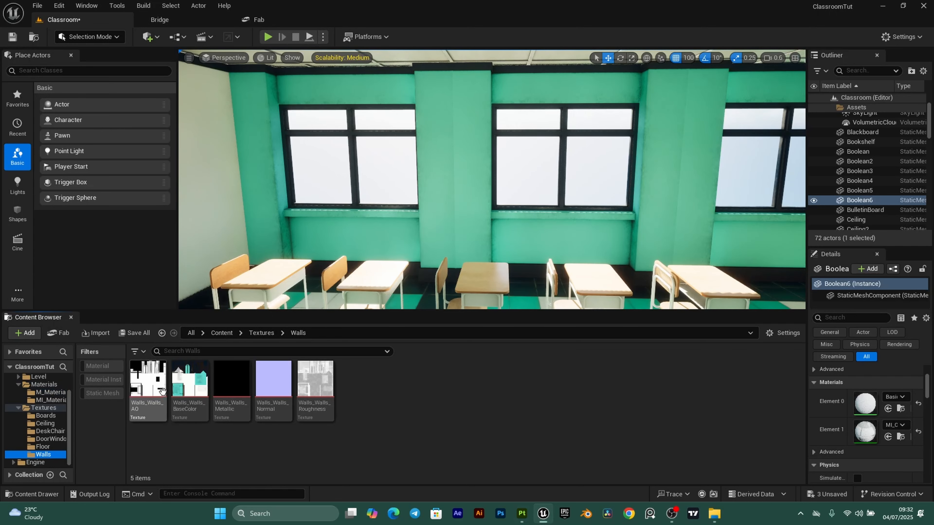
{"action": "left_click", "coordinate": [155, 390]}
{"action": "left_click", "coordinate": [304, 389], "text": "shift"}
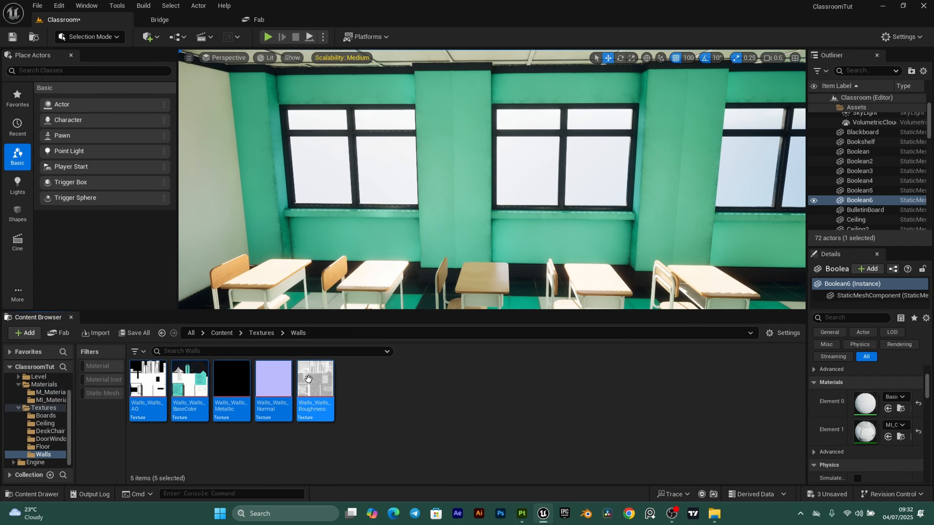
{"action": "right_click", "coordinate": [309, 389]}
{"action": "left_click", "coordinate": [362, 235]}
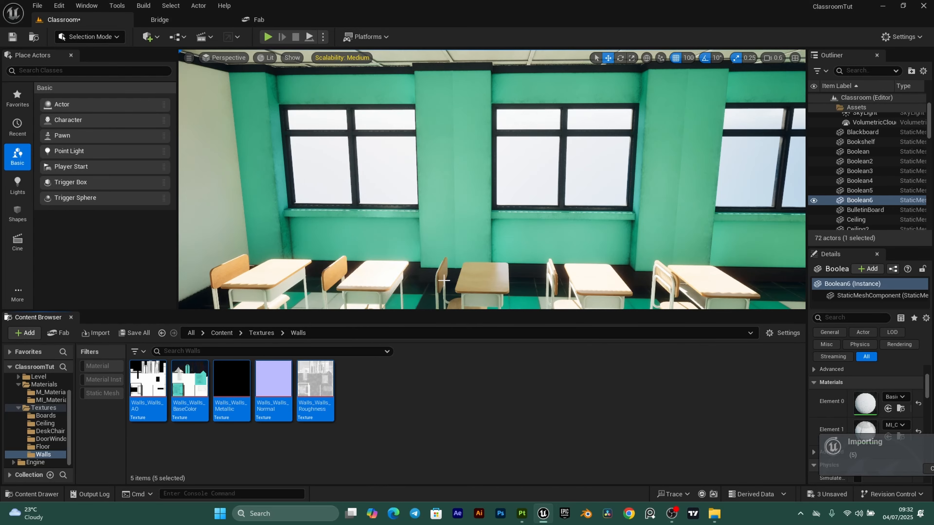
{"action": "right_click_drag", "start_coordinate": [362, 237], "coordinate": [432, 252]}
- Save all, then delete the DirectionalLight, fog, SkyAtmosphere, SkyLight and VolumetricCloud actors
{"action": "left_click", "coordinate": [148, 333]}
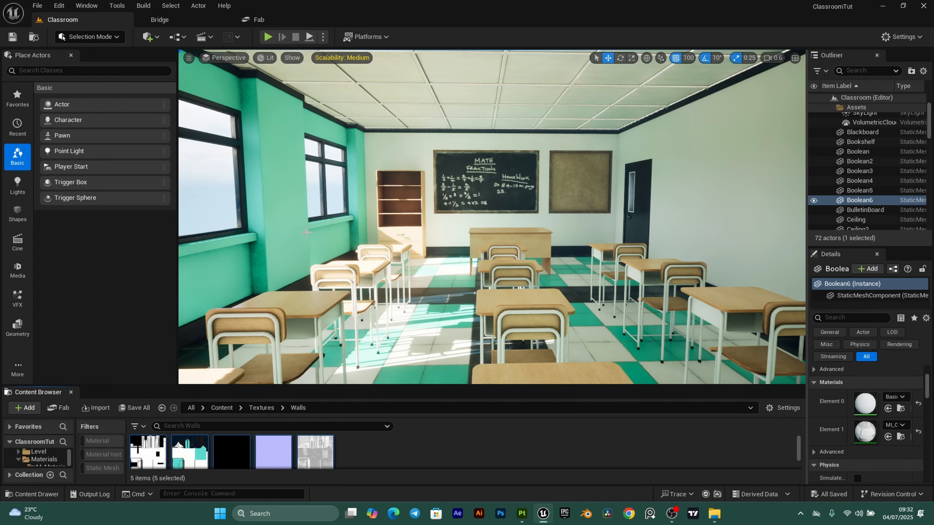
{"action": "right_click_drag", "start_coordinate": [403, 244], "coordinate": [399, 246]}
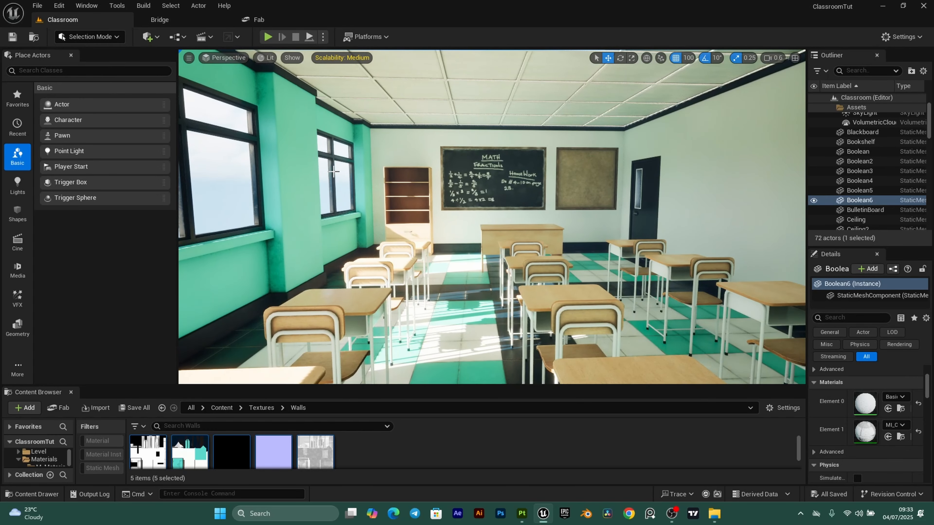
{"action": "left_click_drag", "start_coordinate": [808, 217], "coordinate": [706, 216]}
{"action": "scroll", "coordinate": [929, 136], "scroll_direction": "up", "scroll_amount": 3}
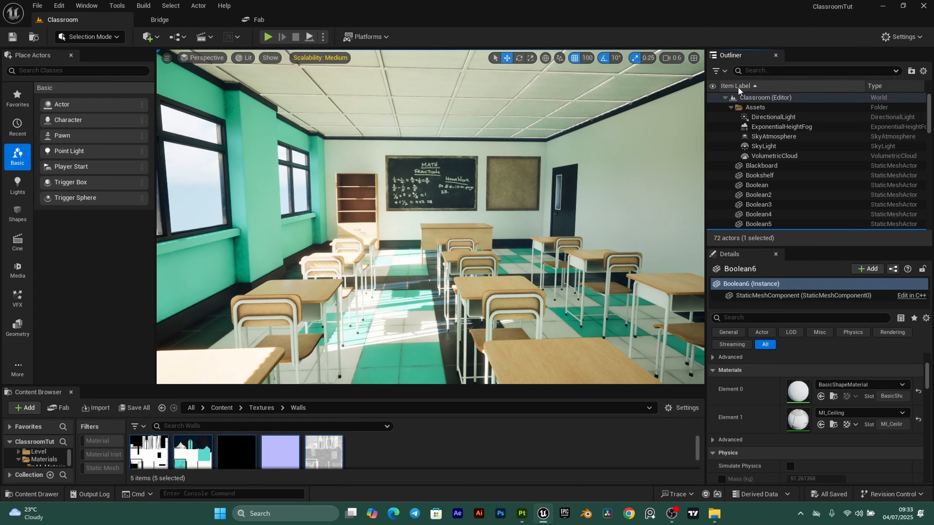
{"action": "left_click", "coordinate": [777, 116]}
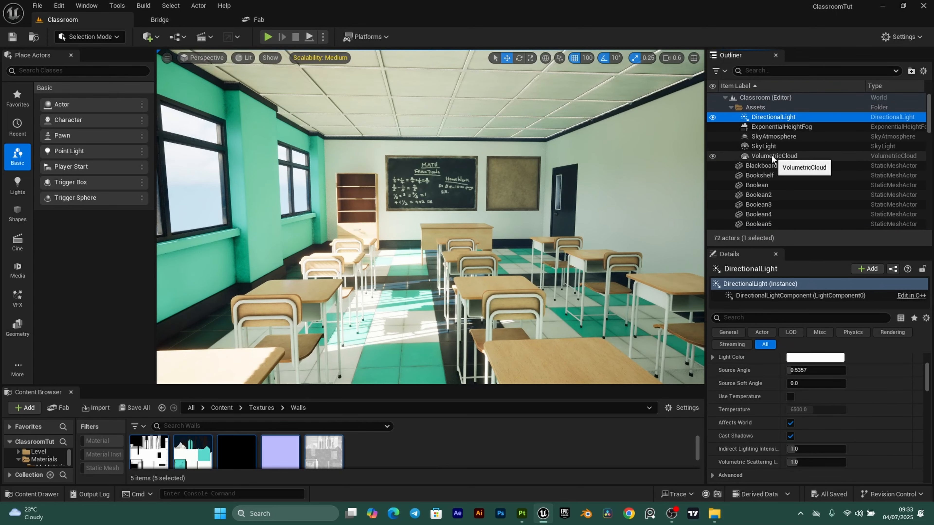
{"action": "left_click", "coordinate": [771, 156], "text": "shift"}
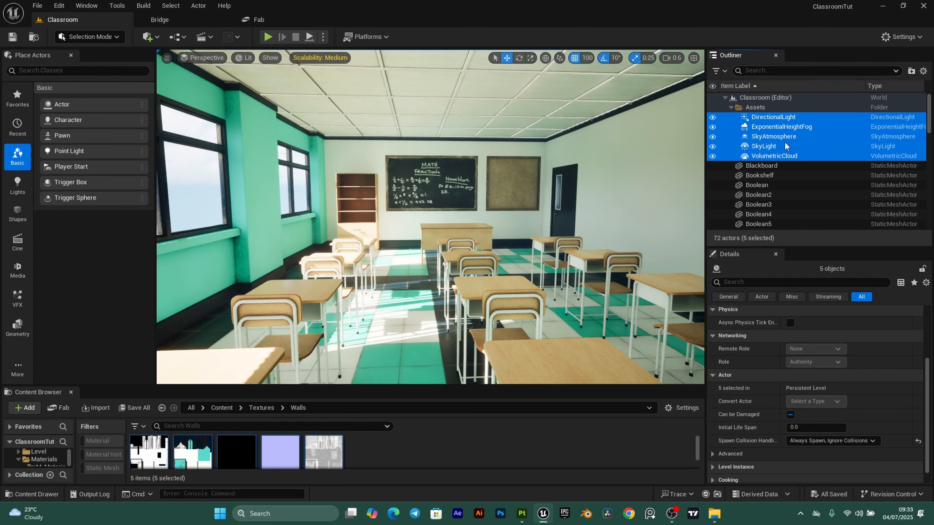
{"action": "key", "text": "Delete"}
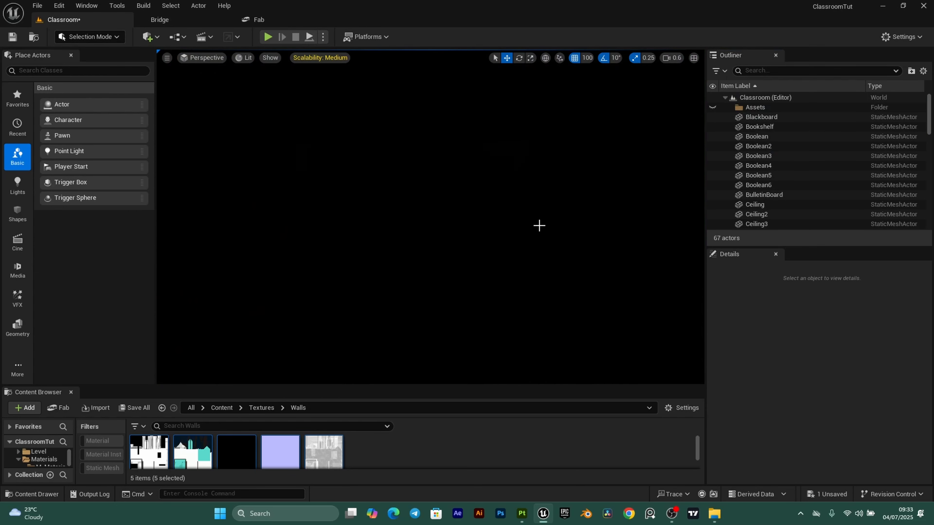
- Place a Rect Light in the classroom and move it up toward the middle of the ceiling
{"action": "left_click", "coordinate": [155, 36]}
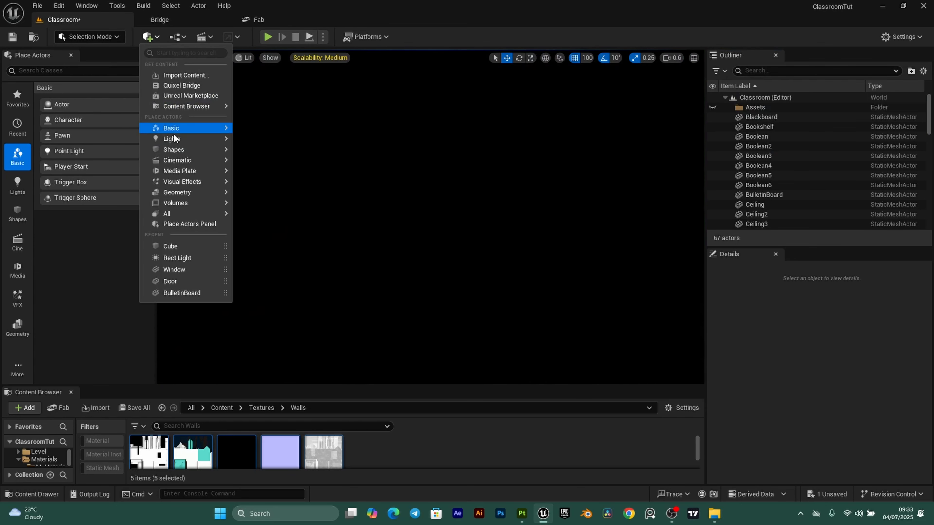
{"action": "mouse_move", "coordinate": [174, 139]}
{"action": "left_click_drag", "start_coordinate": [272, 180], "coordinate": [401, 276]}
{"action": "key", "text": "f"}
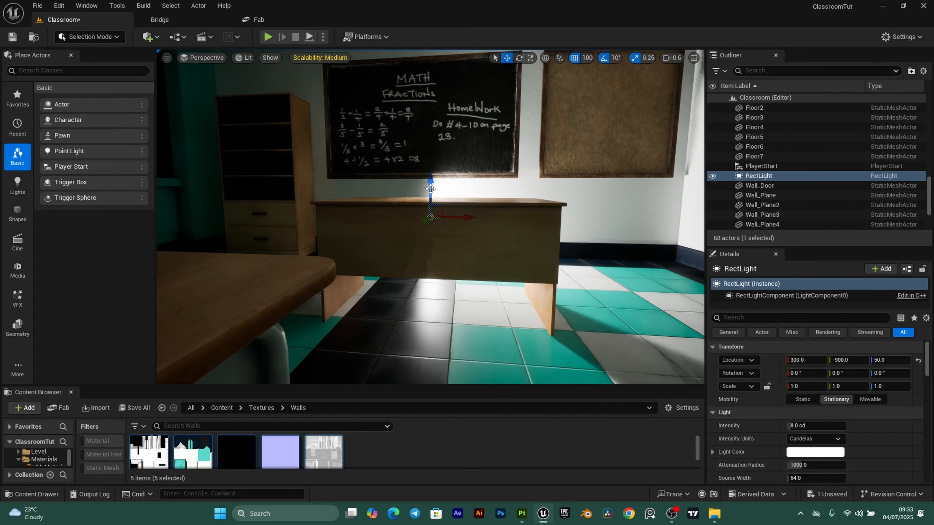
{"action": "scroll", "coordinate": [431, 189], "scroll_direction": "down", "scroll_amount": 5}
{"action": "left_click_drag", "start_coordinate": [428, 158], "coordinate": [373, 122]}
{"action": "scroll", "coordinate": [393, 186], "scroll_direction": "down", "scroll_amount": 3}
{"action": "right_click_drag", "start_coordinate": [392, 187], "coordinate": [430, 199]}
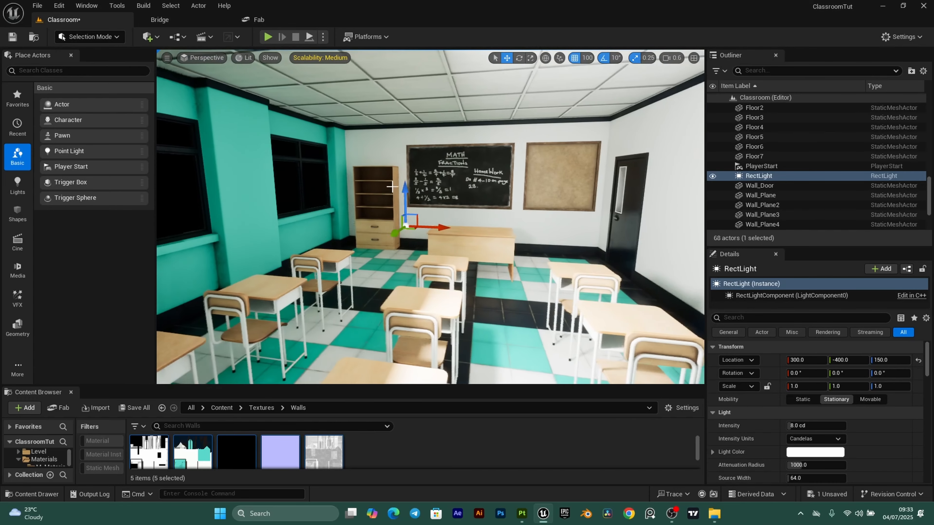
{"action": "left_click_drag", "start_coordinate": [405, 198], "coordinate": [405, 173]}
- Rotate the light -90 to face down and, with 10-unit grid snap, raise it under the ceiling
{"action": "right_click_drag", "start_coordinate": [405, 172], "coordinate": [405, 206]}
{"action": "key", "text": "e"}
{"action": "left_click_drag", "start_coordinate": [450, 149], "coordinate": [415, 209]}
{"action": "left_click", "coordinate": [584, 59]}
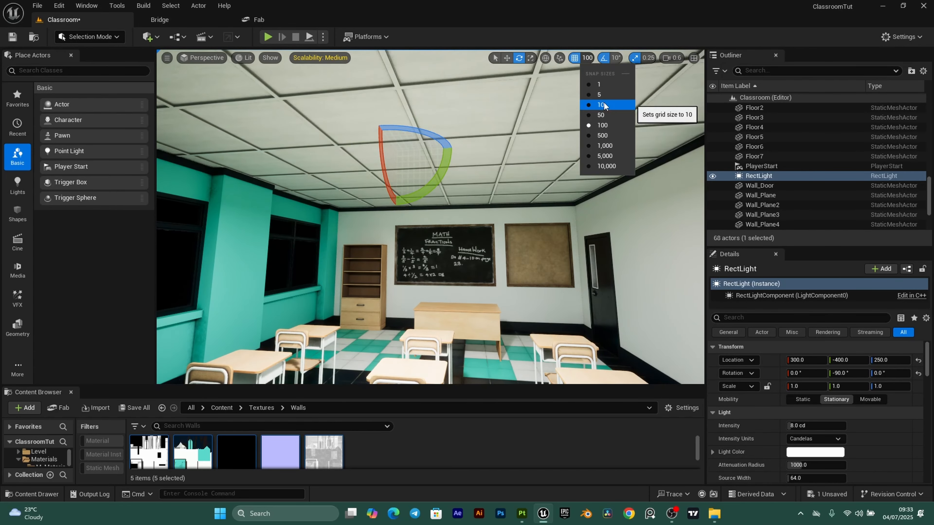
{"action": "left_click", "coordinate": [602, 105]}
{"action": "scroll", "coordinate": [379, 146], "scroll_direction": "down", "scroll_amount": 2}
{"action": "left_click", "coordinate": [509, 57]}
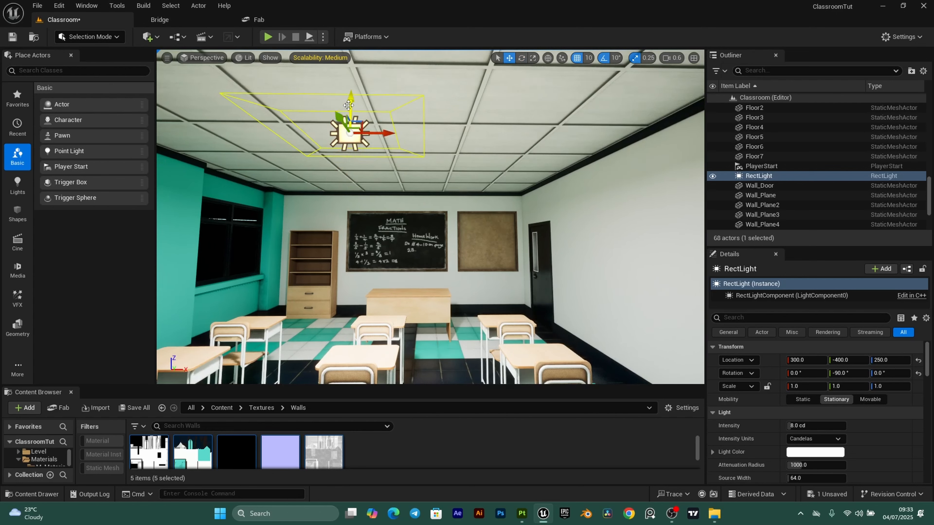
{"action": "left_click_drag", "start_coordinate": [350, 107], "coordinate": [350, 93]}
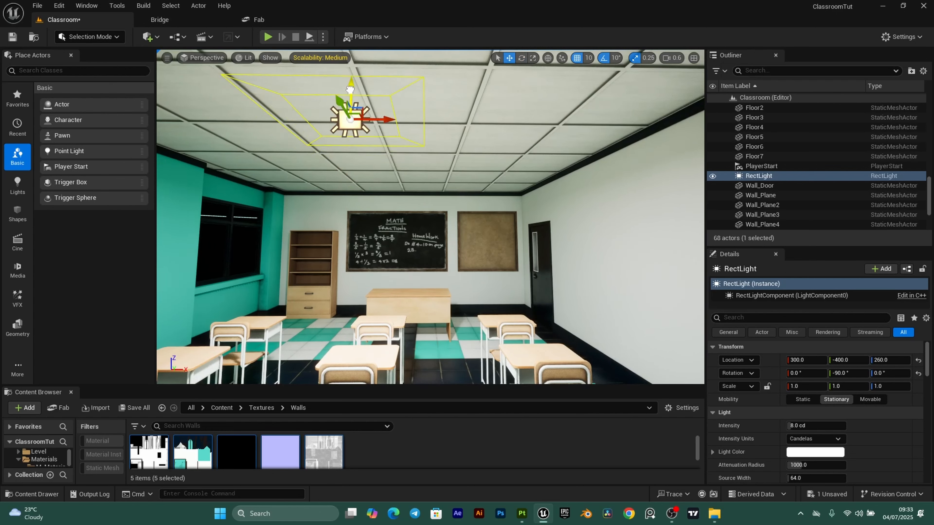
- Set the rect light's Intensity to 2 cd and Source Width/Height to 424 by 352
{"action": "left_click", "coordinate": [804, 425]}
{"action": "type", "text": "2"}
{"action": "key", "text": "Return"}
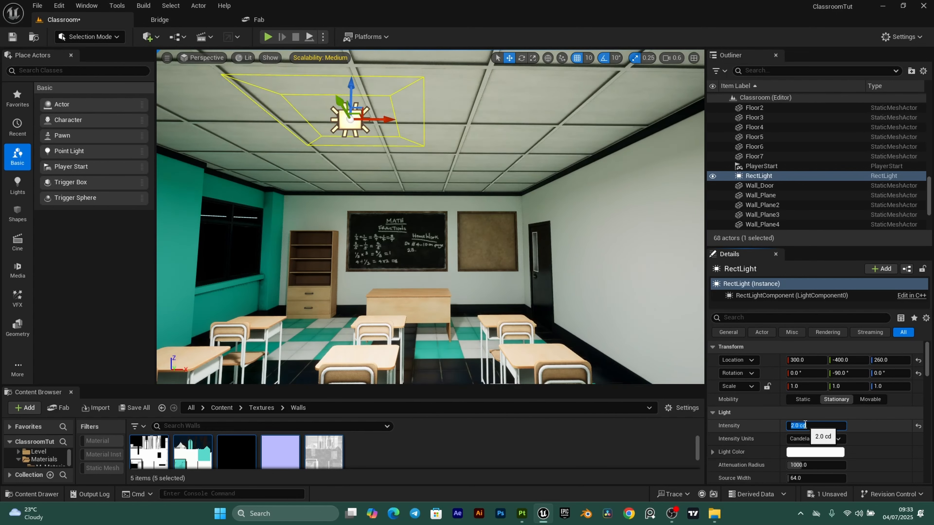
{"action": "scroll", "coordinate": [827, 423], "scroll_direction": "down", "scroll_amount": 2}
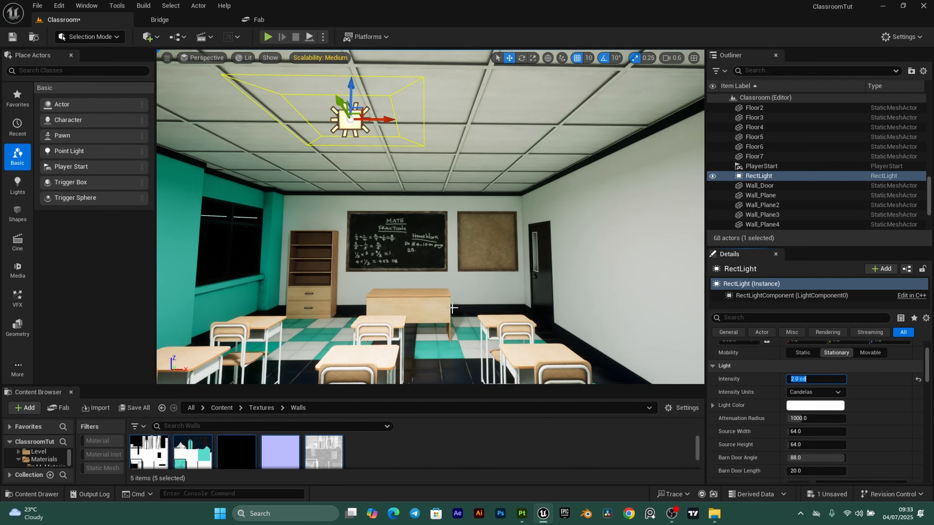
{"action": "left_click_drag", "start_coordinate": [797, 431], "coordinate": [828, 431]}
{"action": "left_click_drag", "start_coordinate": [796, 445], "coordinate": [831, 445]}
{"action": "right_click_drag", "start_coordinate": [430, 220], "coordinate": [397, 232]}
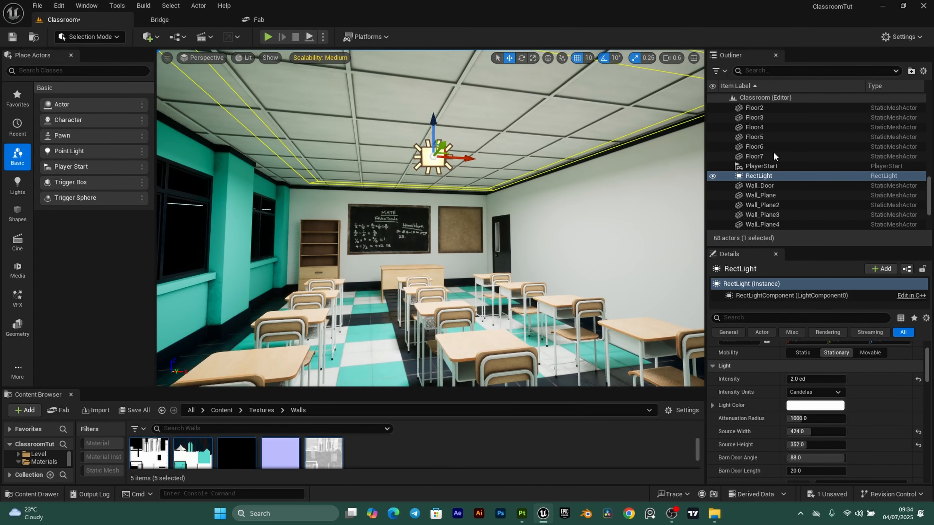
- Select the Assets folder in the Outliner and start renaming it
{"action": "scroll", "coordinate": [931, 199], "scroll_direction": "up", "scroll_amount": 10}
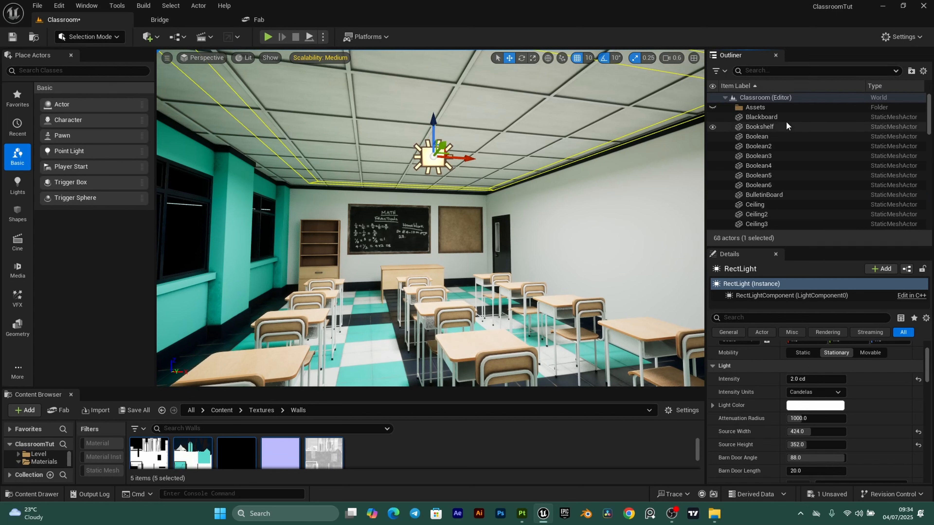
{"action": "scroll", "coordinate": [783, 173], "scroll_direction": "down", "scroll_amount": 2}
{"action": "scroll", "coordinate": [783, 176], "scroll_direction": "up", "scroll_amount": 2}
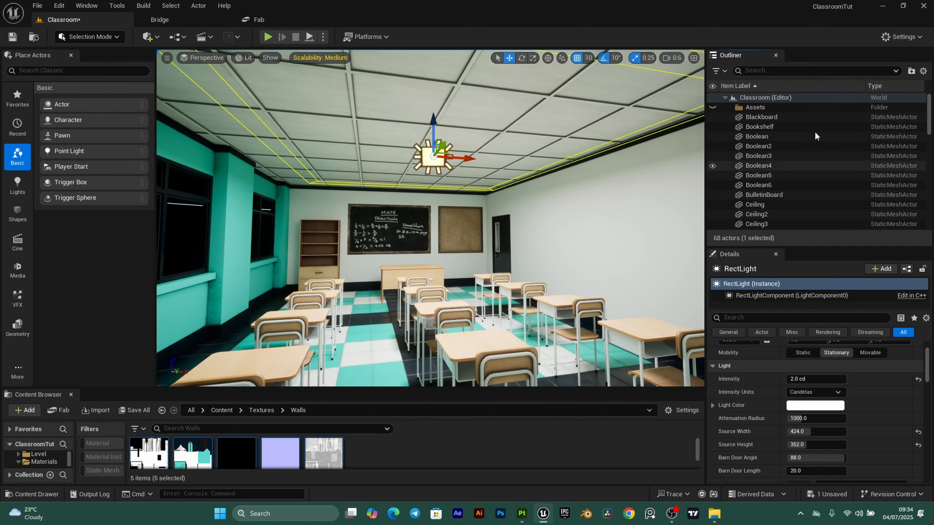
{"action": "left_click", "coordinate": [769, 107]}
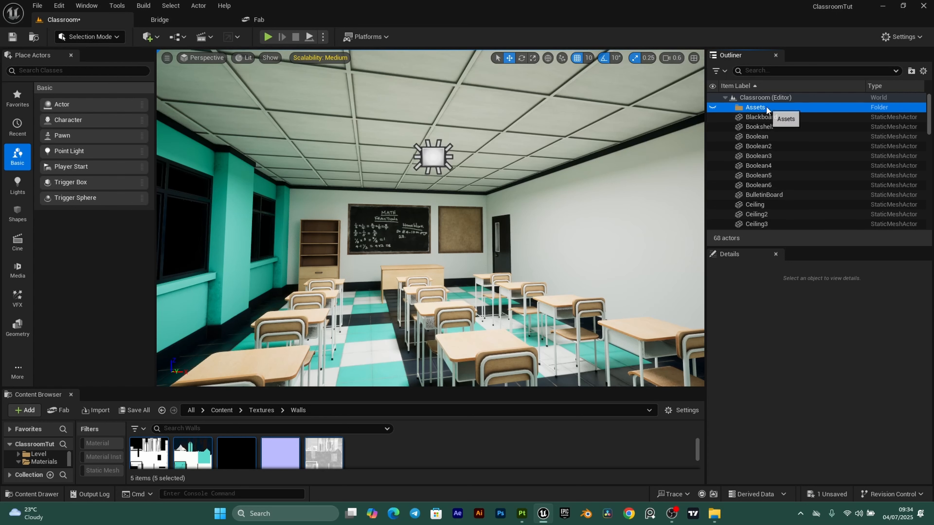
{"action": "right_click", "coordinate": [767, 107]}
{"action": "mouse_move", "coordinate": [802, 159]}
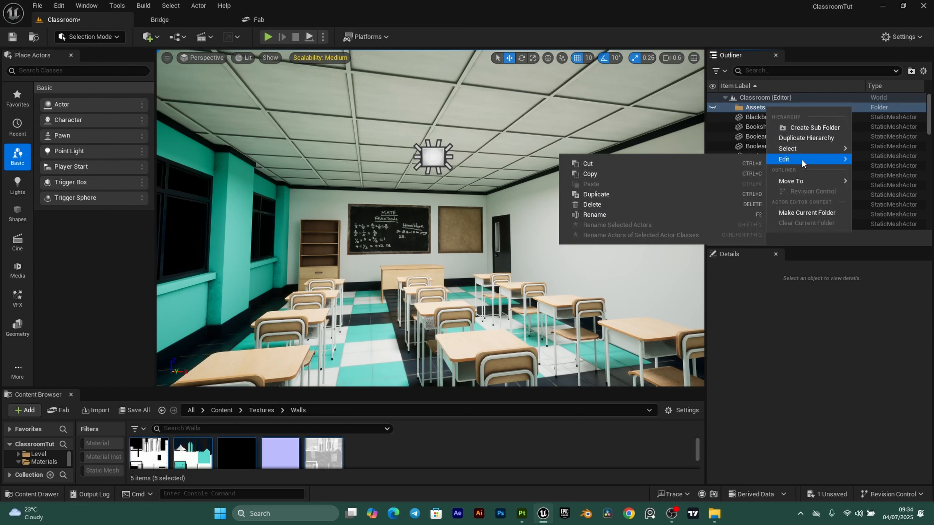
{"action": "left_click", "coordinate": [603, 217]}
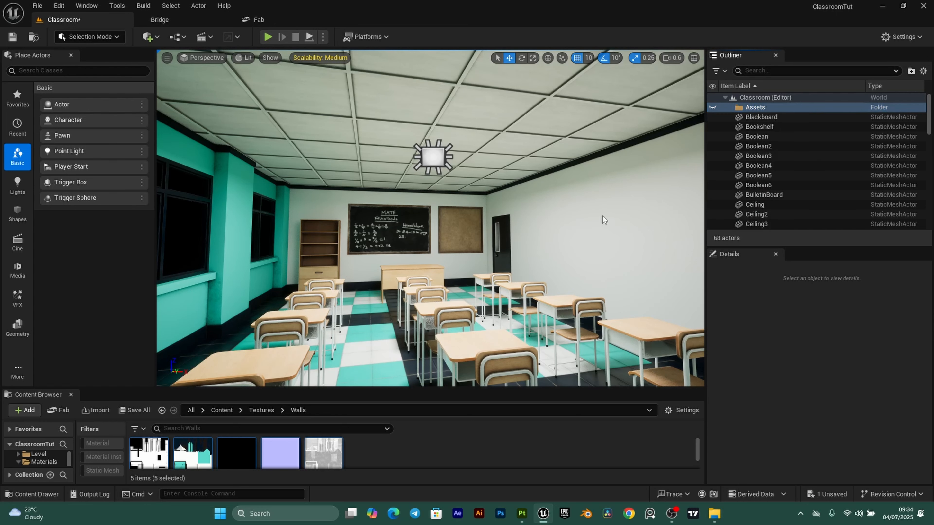
- Select all 68 actors from Blackboard to the last and drop them into the Assets folder
{"action": "left_click", "coordinate": [785, 121]}
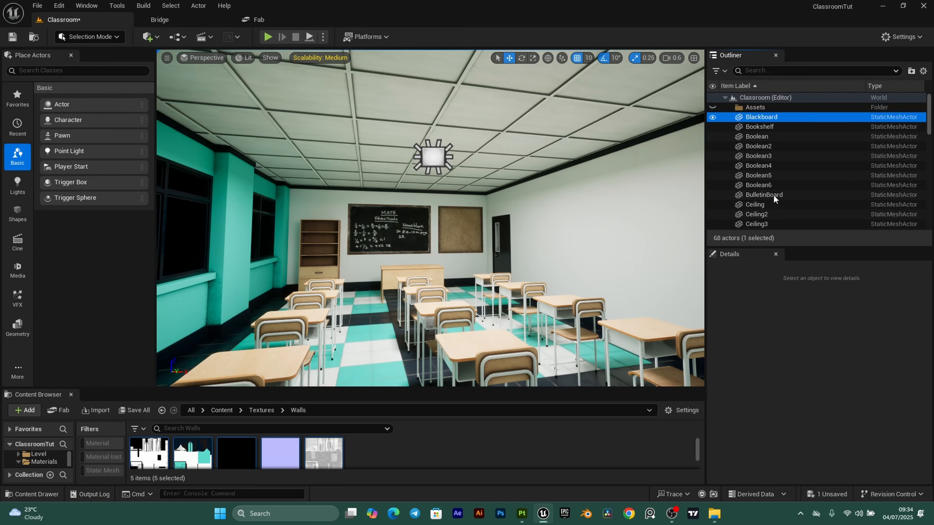
{"action": "left_click_drag", "start_coordinate": [930, 115], "coordinate": [929, 211]}
{"action": "left_click", "coordinate": [758, 225], "text": "shift"}
{"action": "scroll", "coordinate": [814, 147], "scroll_direction": "up", "scroll_amount": 10}
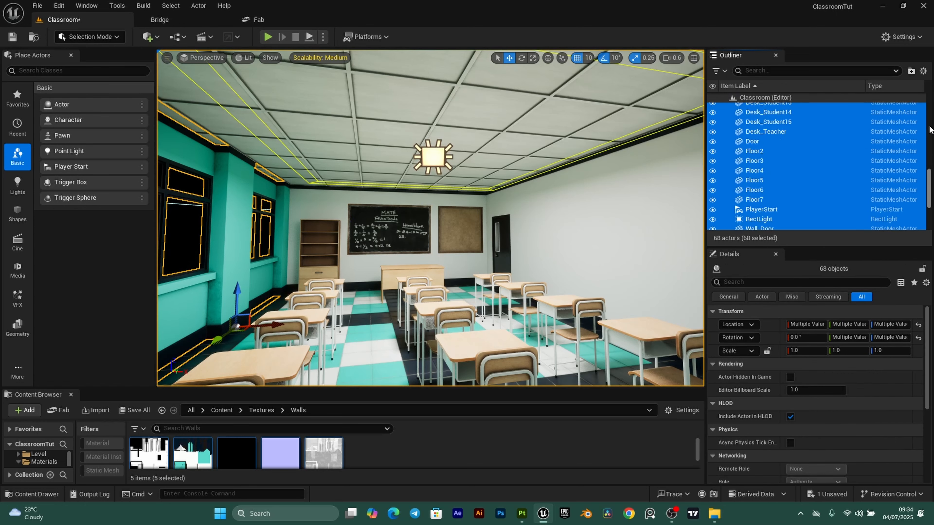
{"action": "left_click_drag", "start_coordinate": [814, 116], "coordinate": [756, 107]}
{"action": "left_click", "coordinate": [774, 148]}
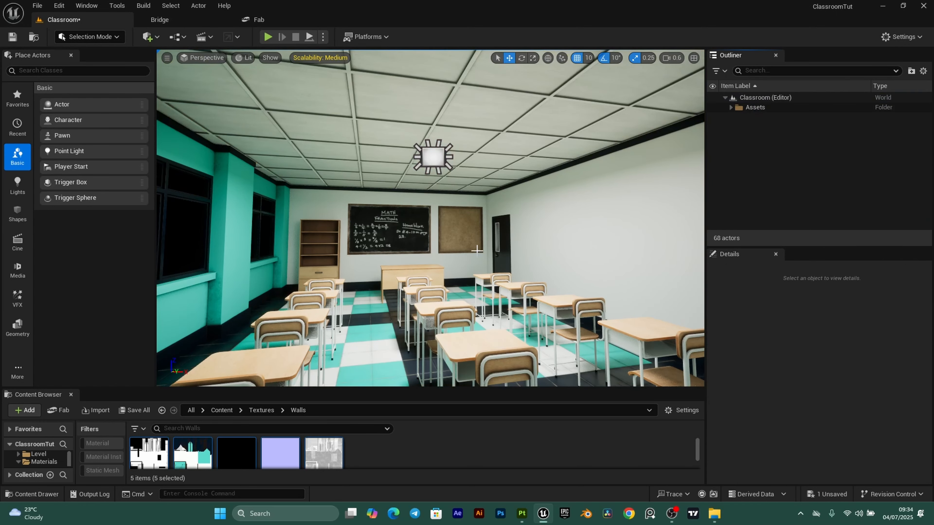
{"action": "right_click_drag", "start_coordinate": [476, 251], "coordinate": [388, 183]}
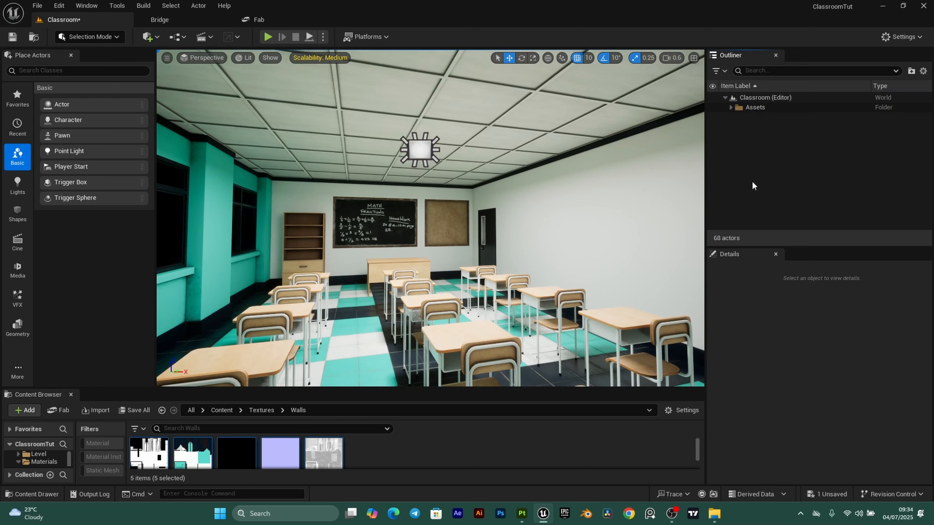
- Create a new Outliner folder named 'Lighting'
{"action": "right_click", "coordinate": [759, 138]}
{"action": "left_click", "coordinate": [801, 157]}
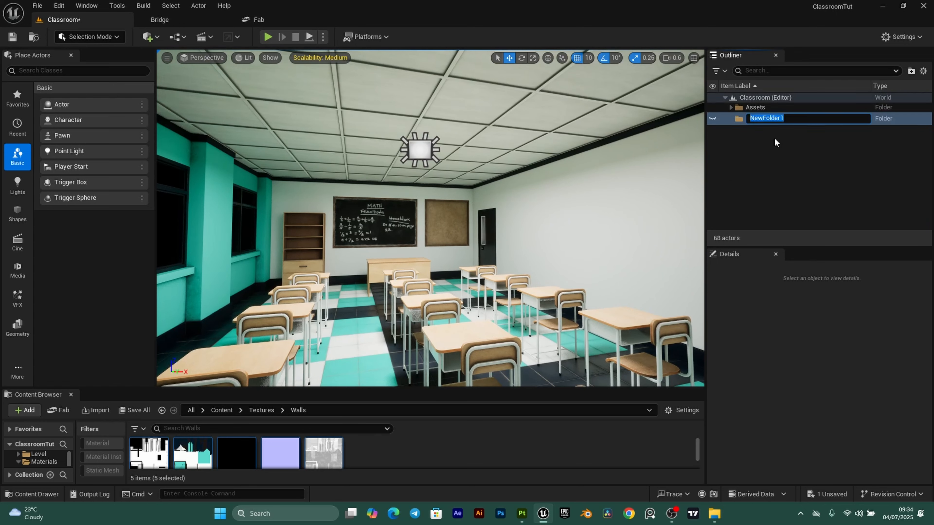
{"action": "type", "text": "Lighting"}
{"action": "key", "text": "Return"}
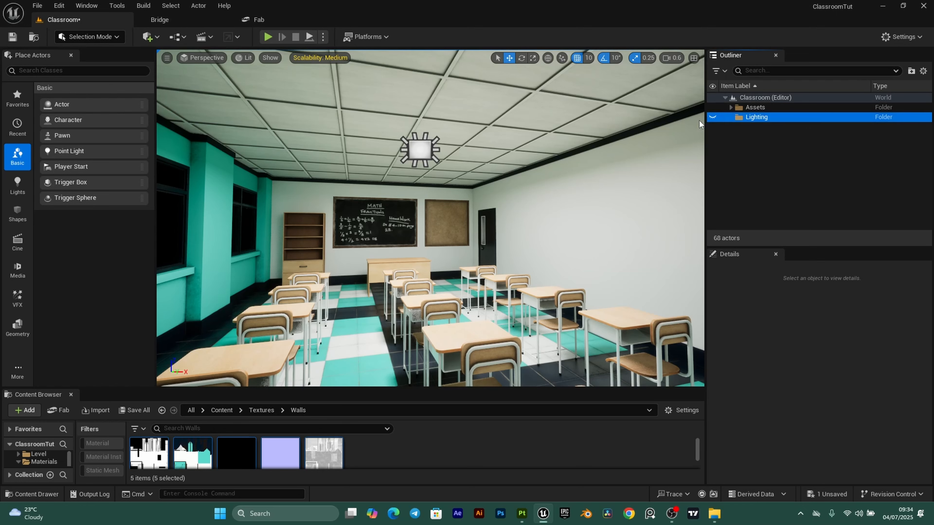
- Move RectLight and PlayerStart into Lighting, then delete the PlayerStart
{"action": "left_click", "coordinate": [420, 149]}
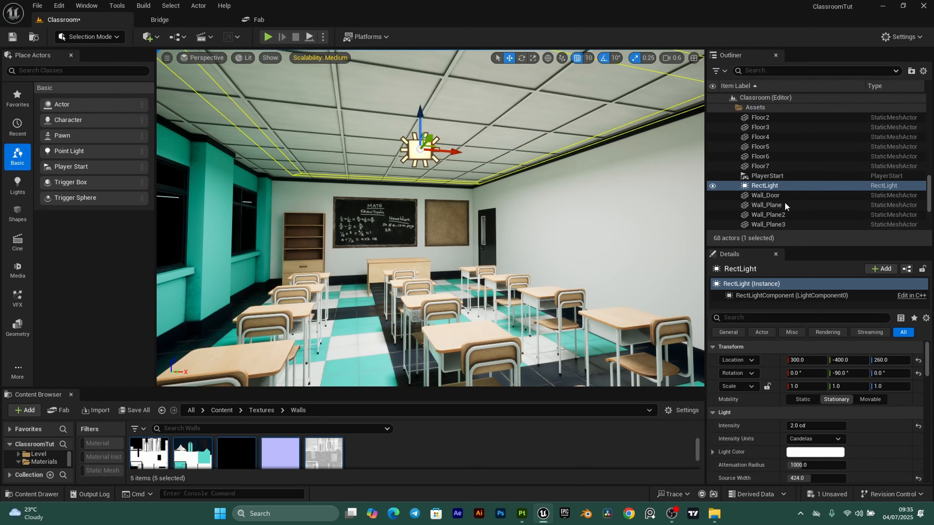
{"action": "left_click", "coordinate": [771, 177], "text": "ctrl"}
{"action": "right_click", "coordinate": [772, 175]}
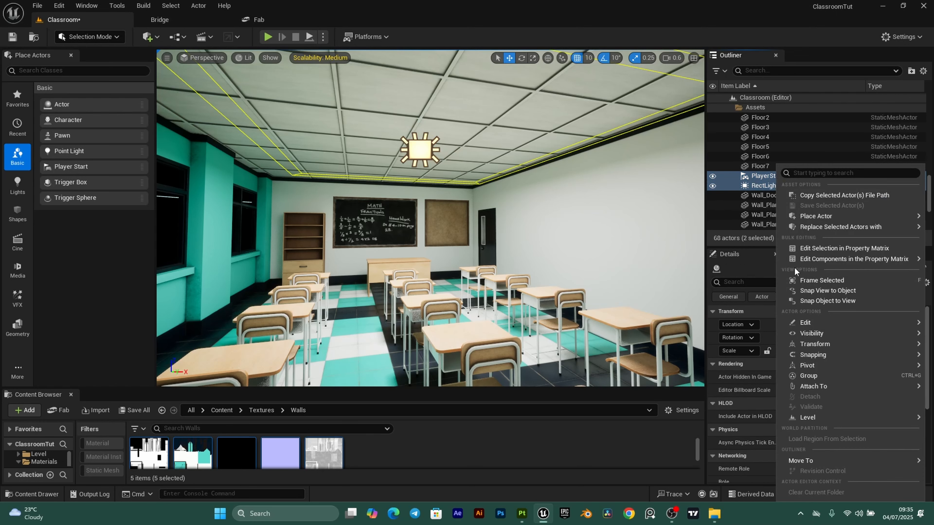
{"action": "mouse_move", "coordinate": [821, 462]}
{"action": "left_click", "coordinate": [722, 490]}
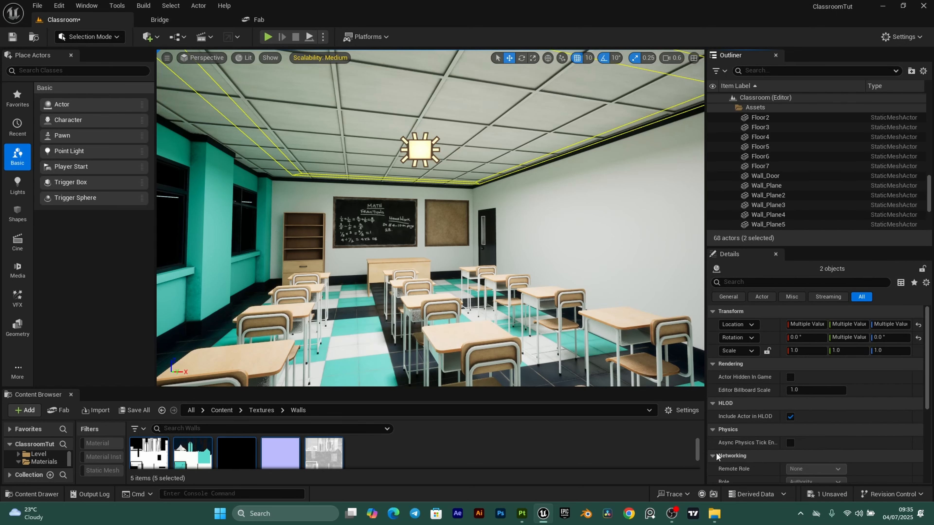
{"action": "left_click", "coordinate": [731, 107]}
{"action": "left_click", "coordinate": [766, 127]}
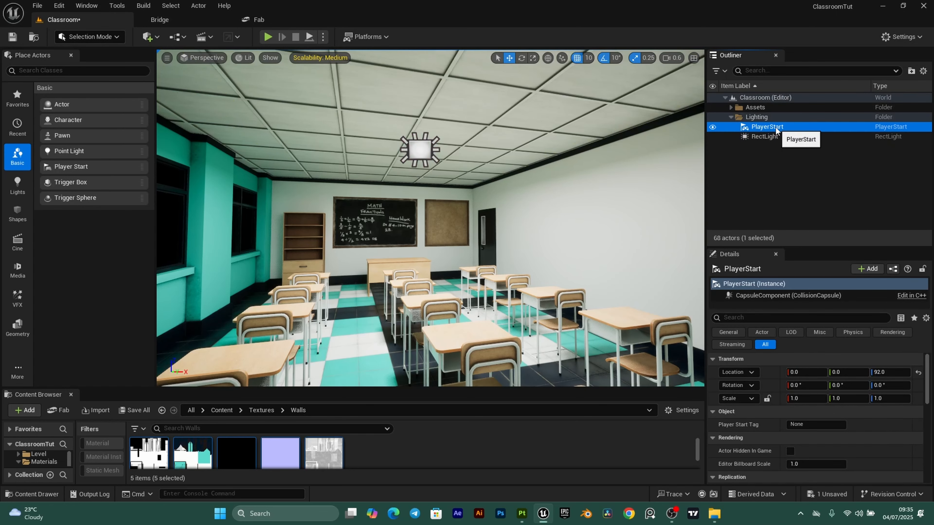
{"action": "key", "text": "Delete"}
- Widen the viewport and slide the bookshelf along the wall from X 40 to X 30
{"action": "scroll", "coordinate": [447, 246], "scroll_direction": "down", "scroll_amount": 2}
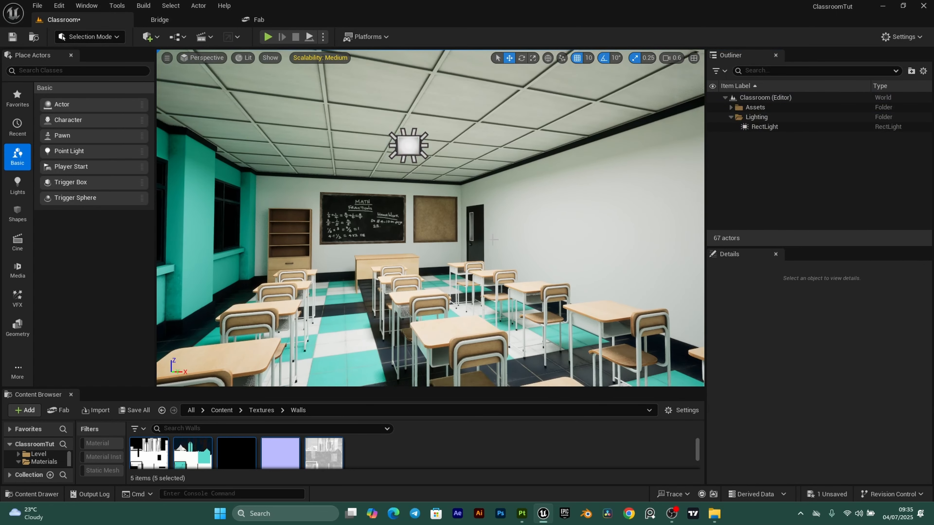
{"action": "right_click_drag", "start_coordinate": [449, 245], "coordinate": [515, 220]}
{"action": "scroll", "coordinate": [482, 233], "scroll_direction": "down", "scroll_amount": 1}
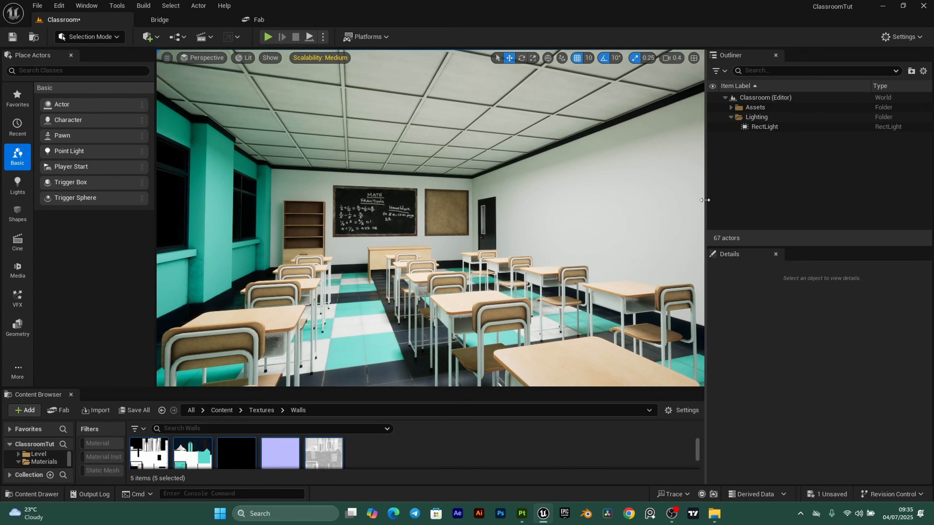
{"action": "left_click_drag", "start_coordinate": [702, 205], "coordinate": [782, 206]}
{"action": "right_click_drag", "start_coordinate": [544, 233], "coordinate": [532, 214]}
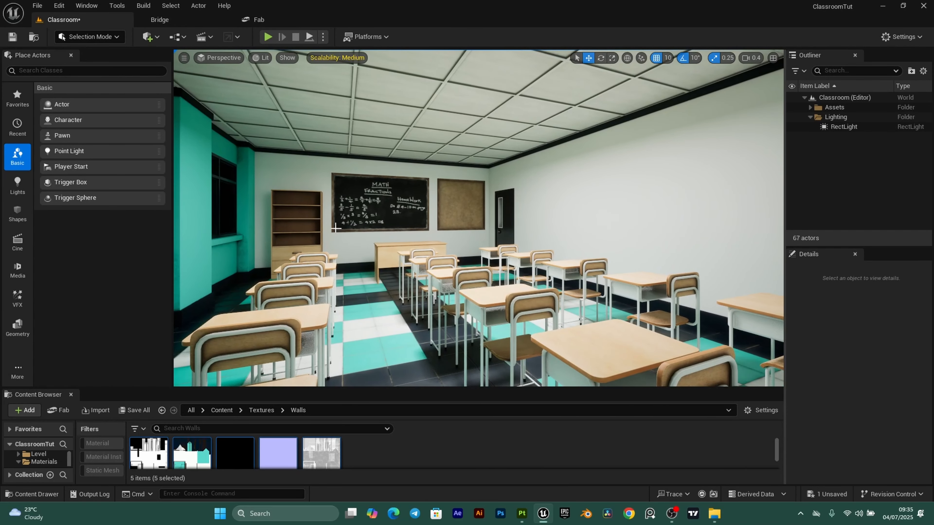
{"action": "left_click", "coordinate": [294, 234]}
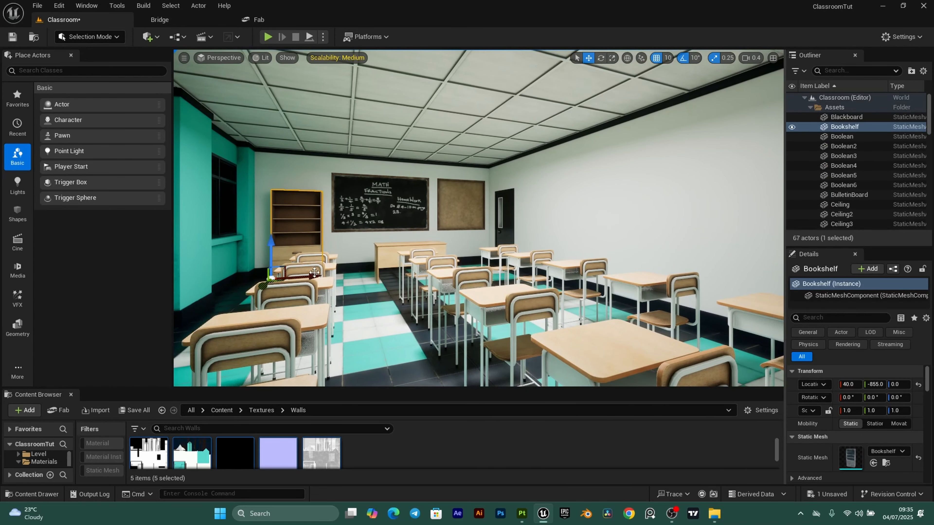
{"action": "left_click_drag", "start_coordinate": [314, 274], "coordinate": [308, 276]}
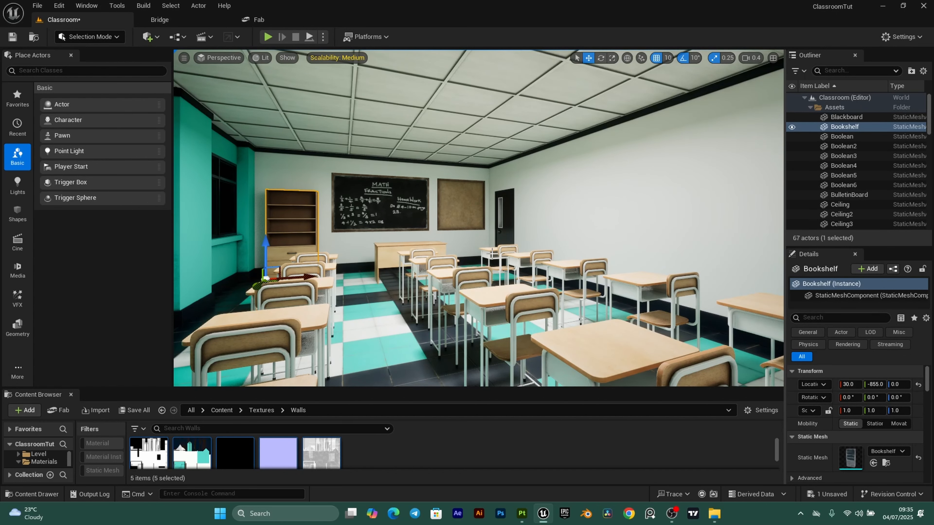
{"action": "right_click_drag", "start_coordinate": [492, 254], "coordinate": [403, 280]}
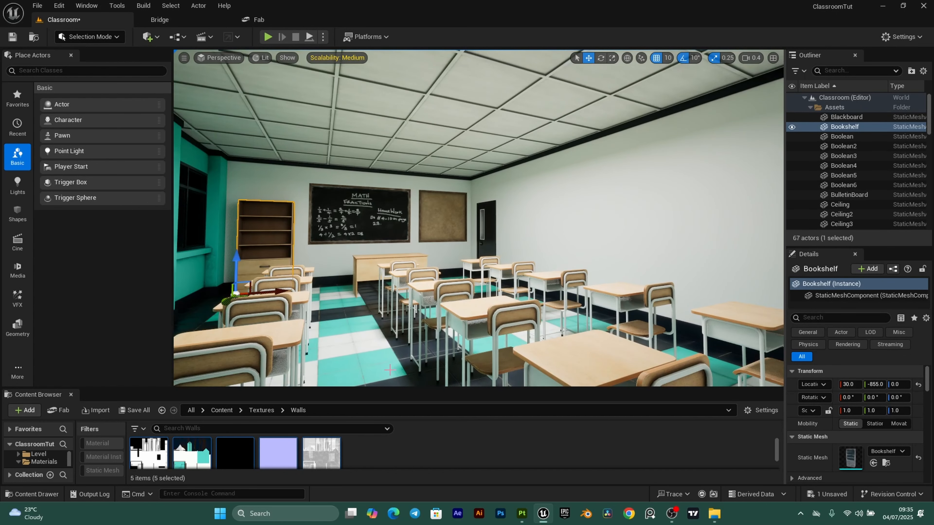